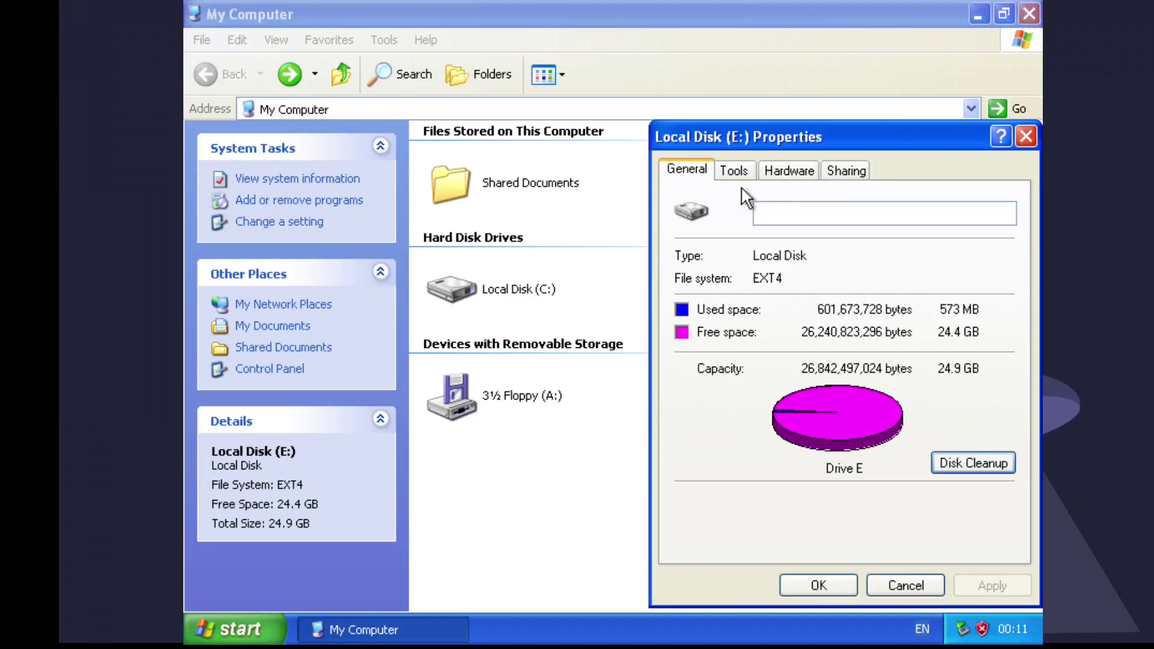
Review the properties of drive E:, including its file system and space usage, and close them
drag(747, 137, 608, 141)
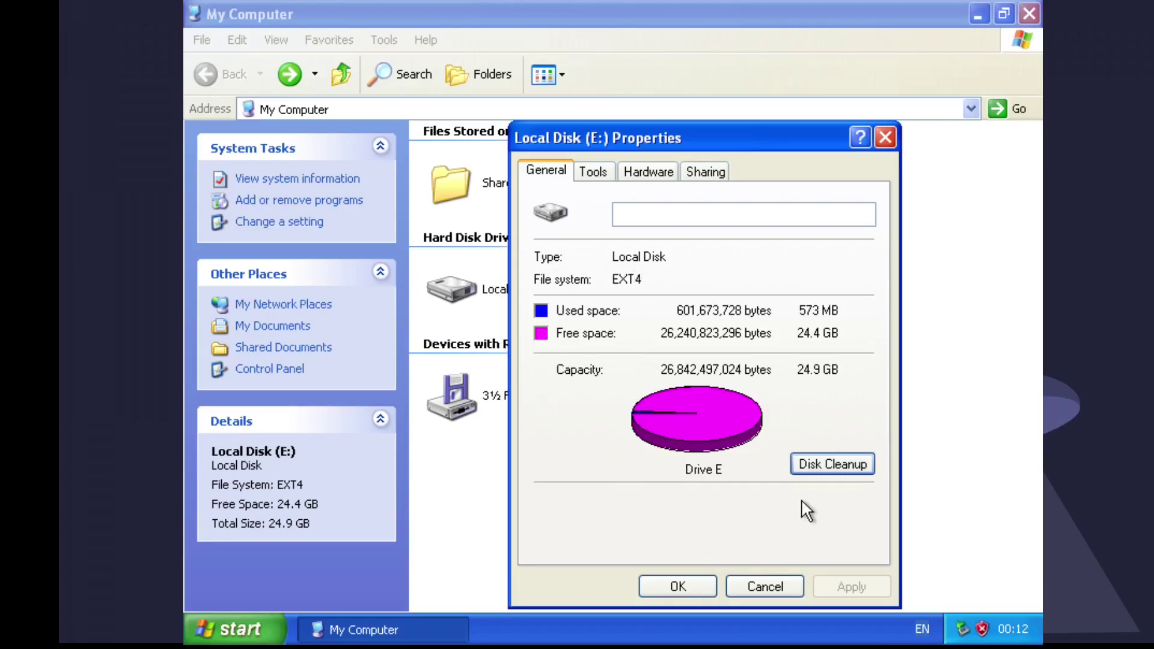
click(694, 578)
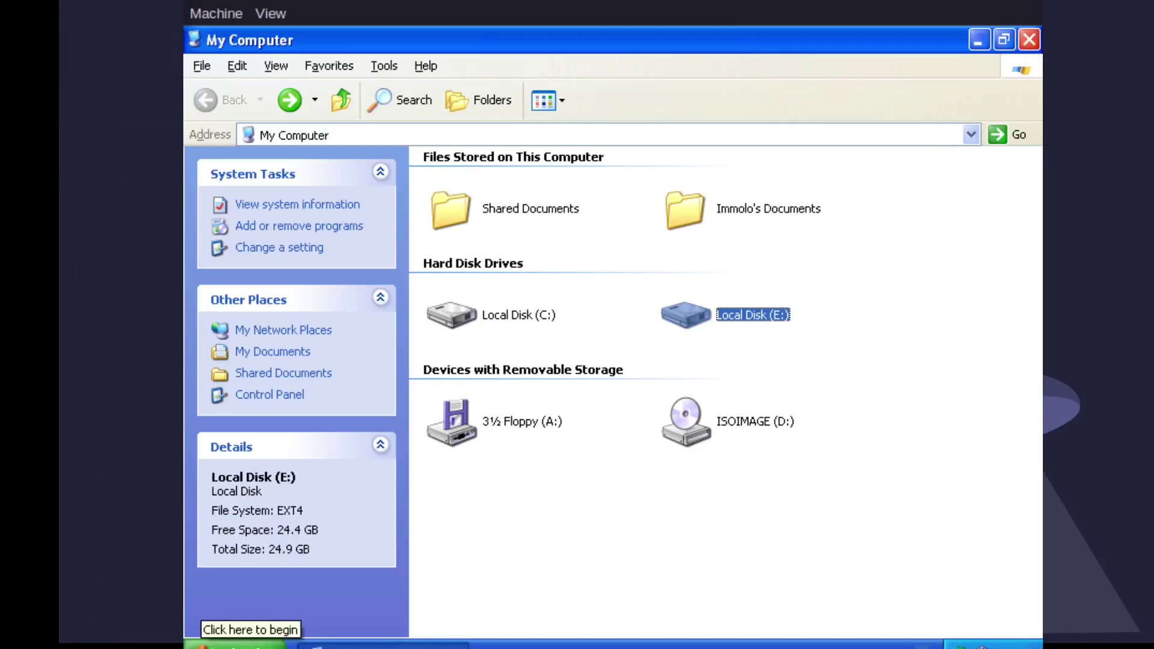
Open the virtual memory settings from the advanced performance options in System Properties
click(222, 644)
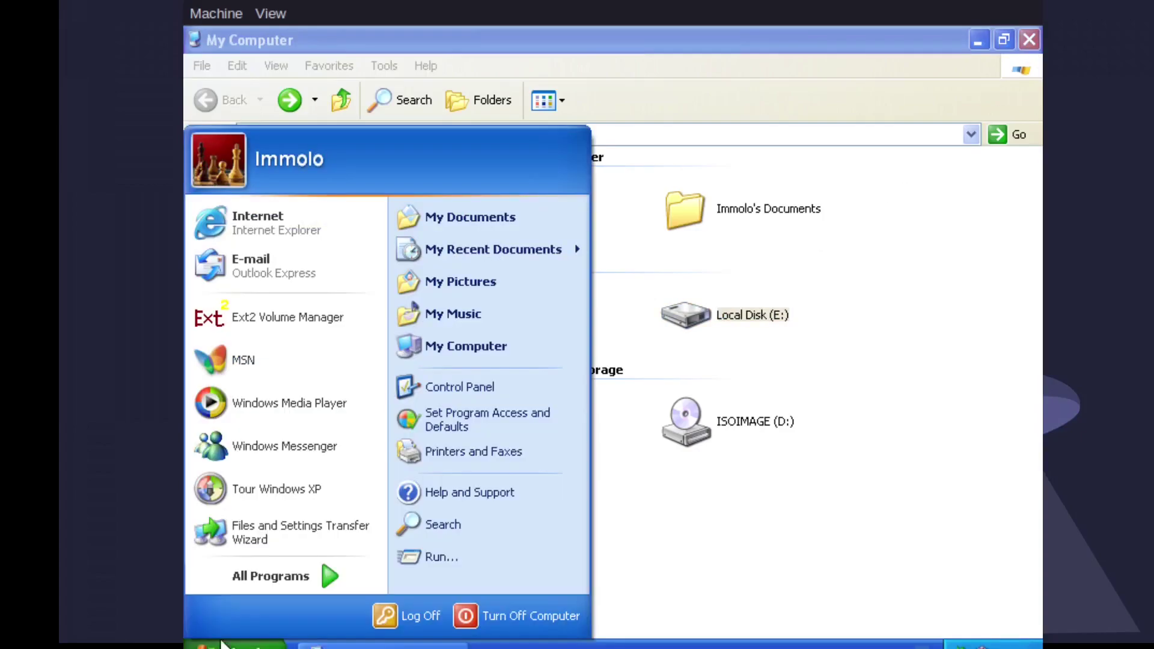
click(559, 385)
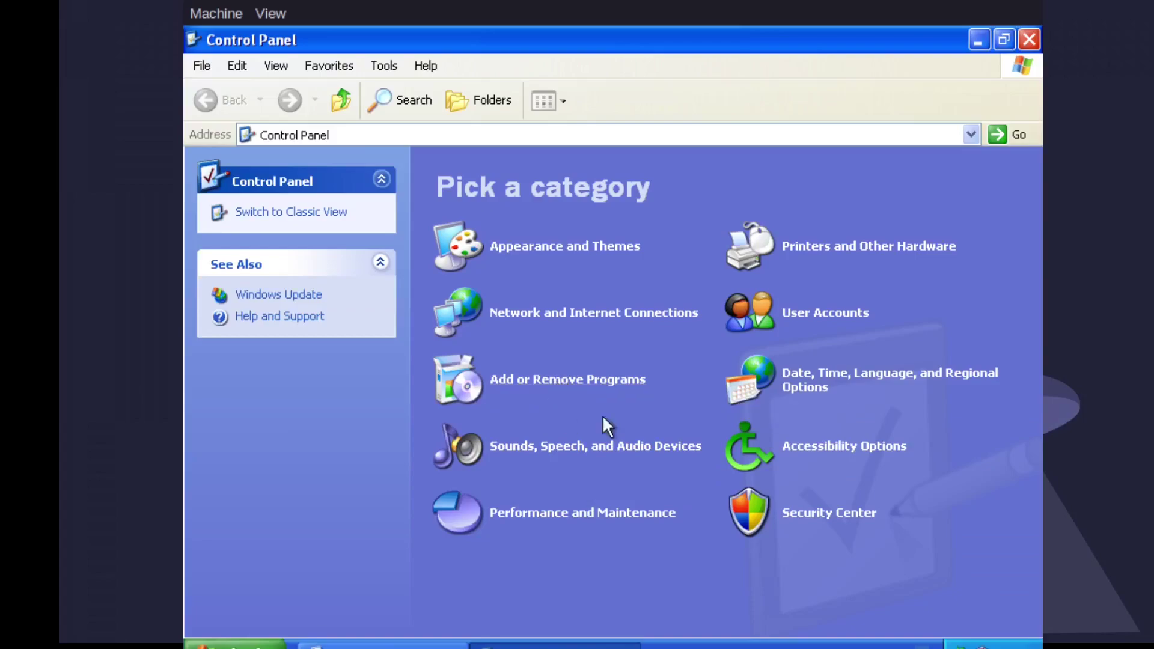
click(609, 511)
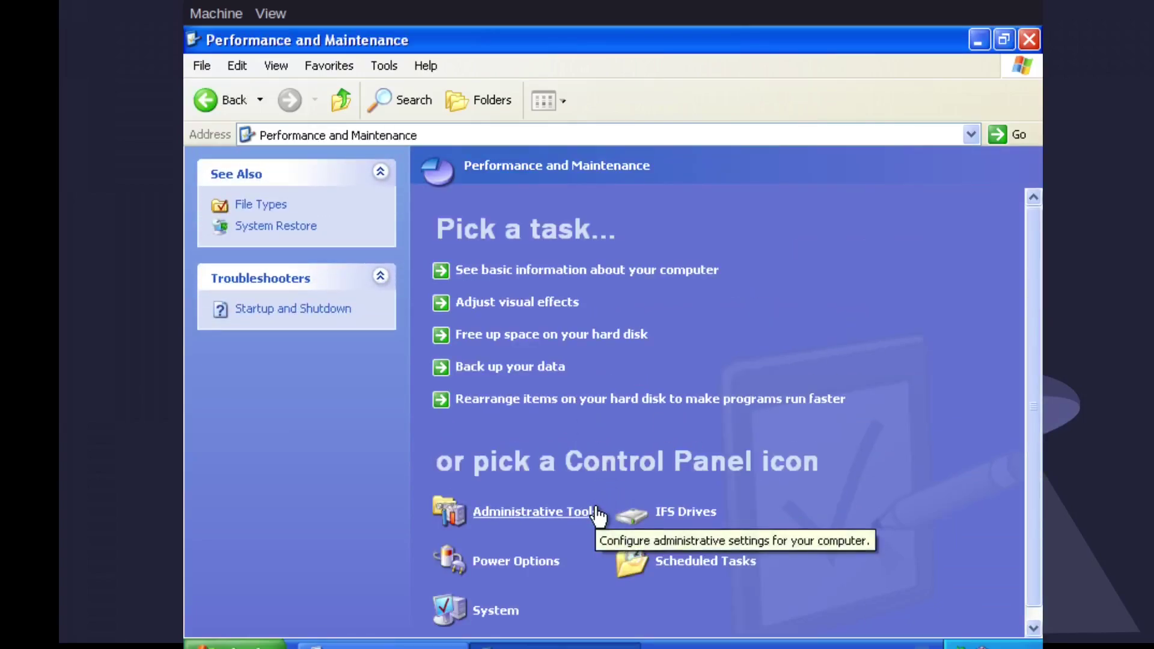
click(528, 602)
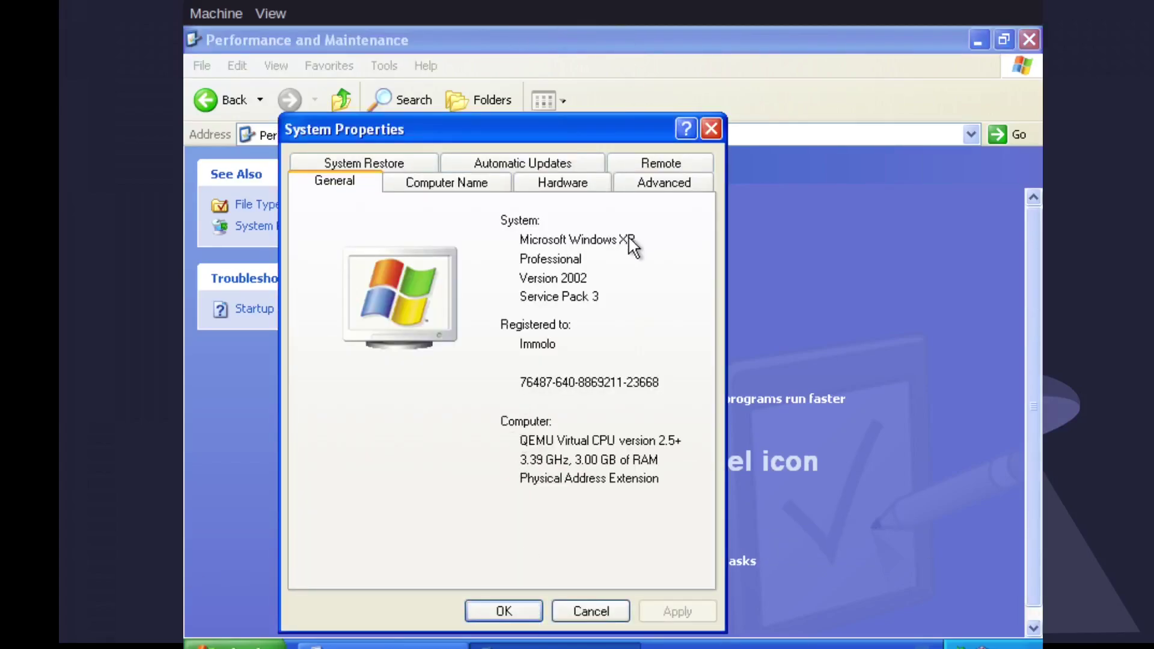
click(639, 182)
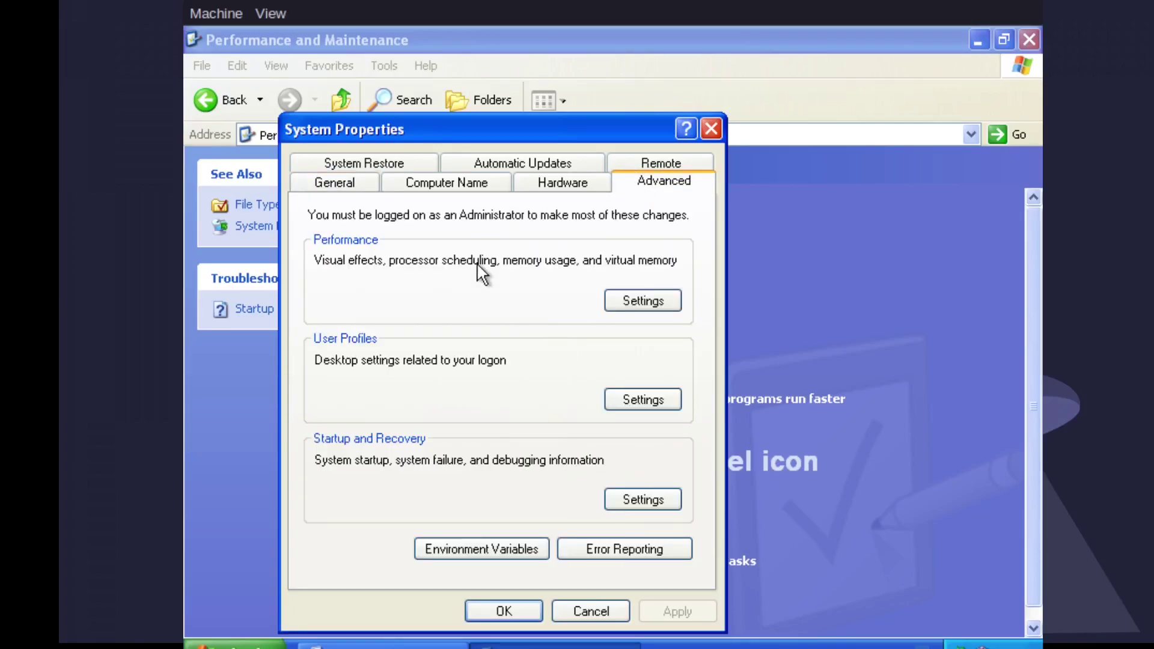
click(638, 302)
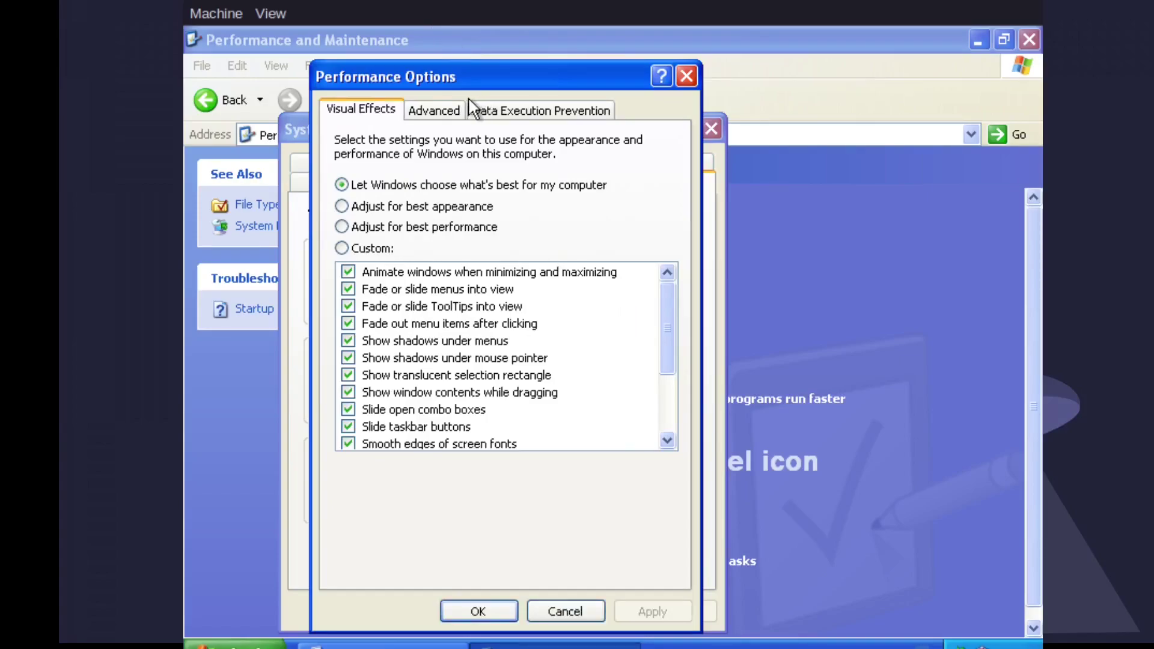
click(460, 110)
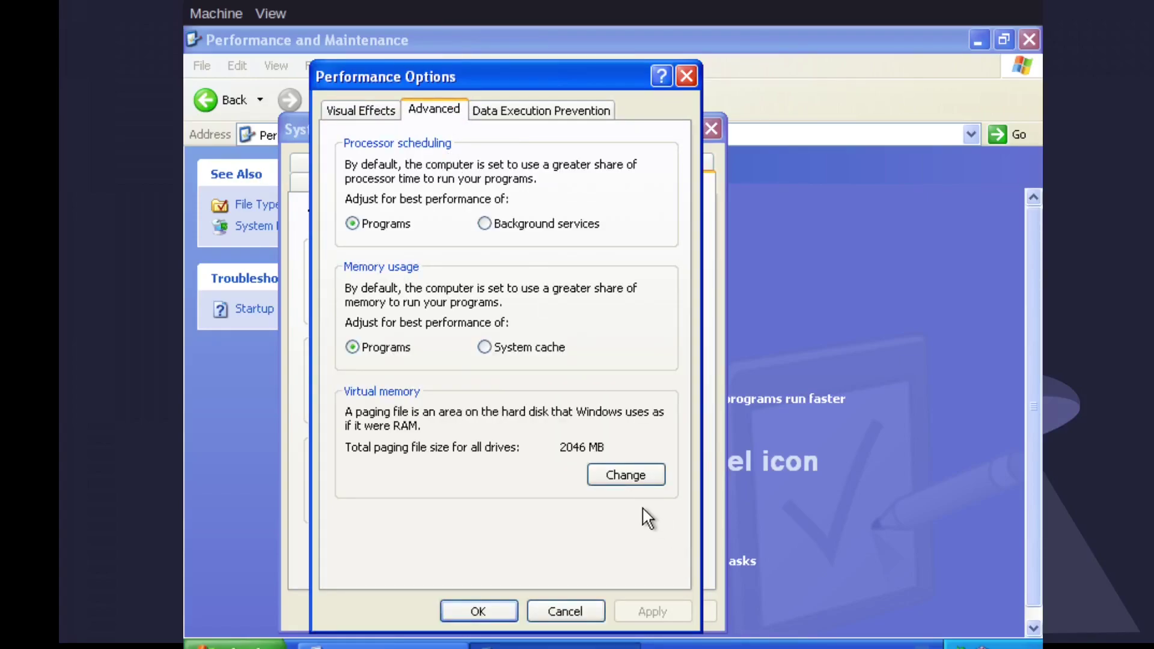
click(642, 479)
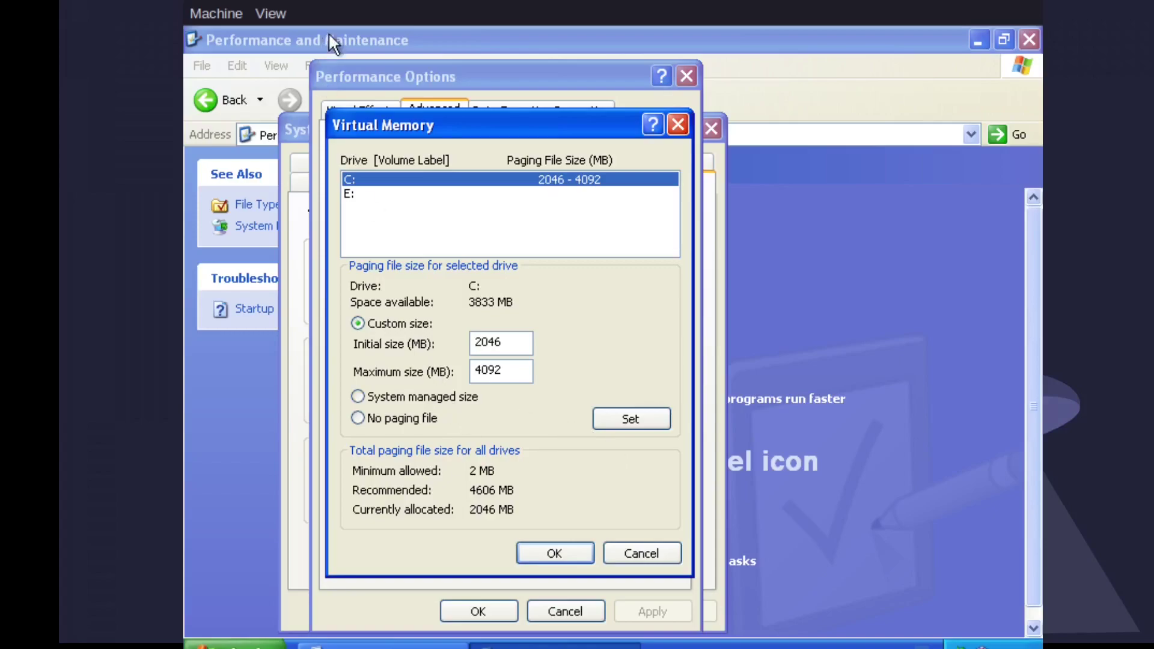
Set drive E:'s paging file to a system managed size and confirm the virtual memory settings
click(354, 194)
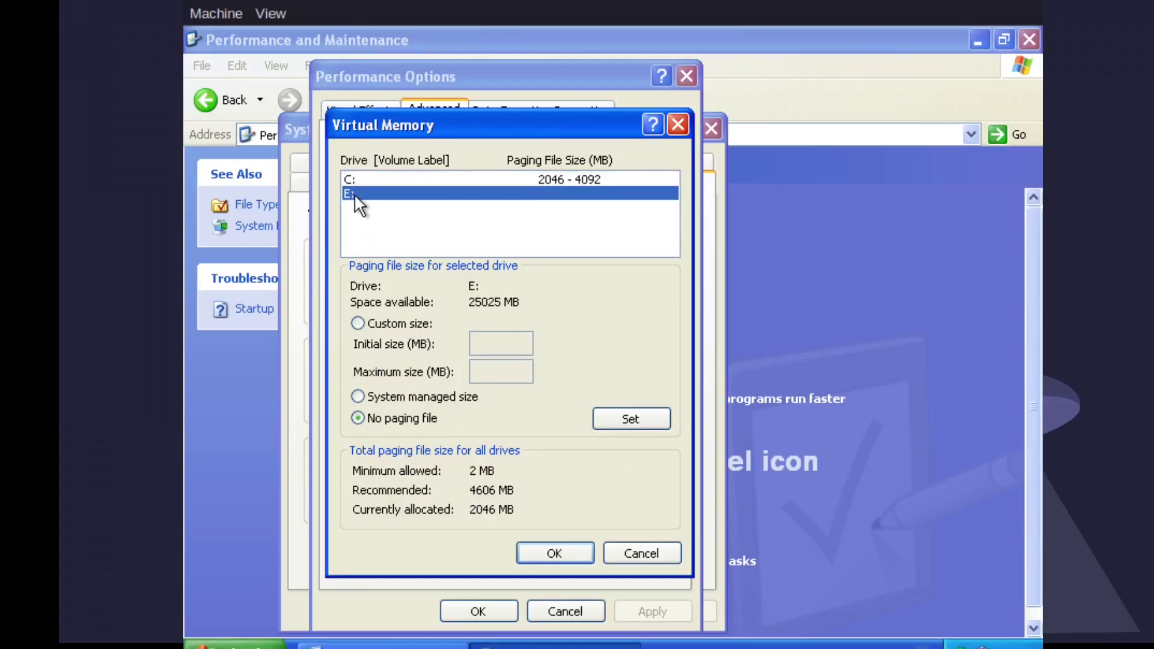
click(416, 396)
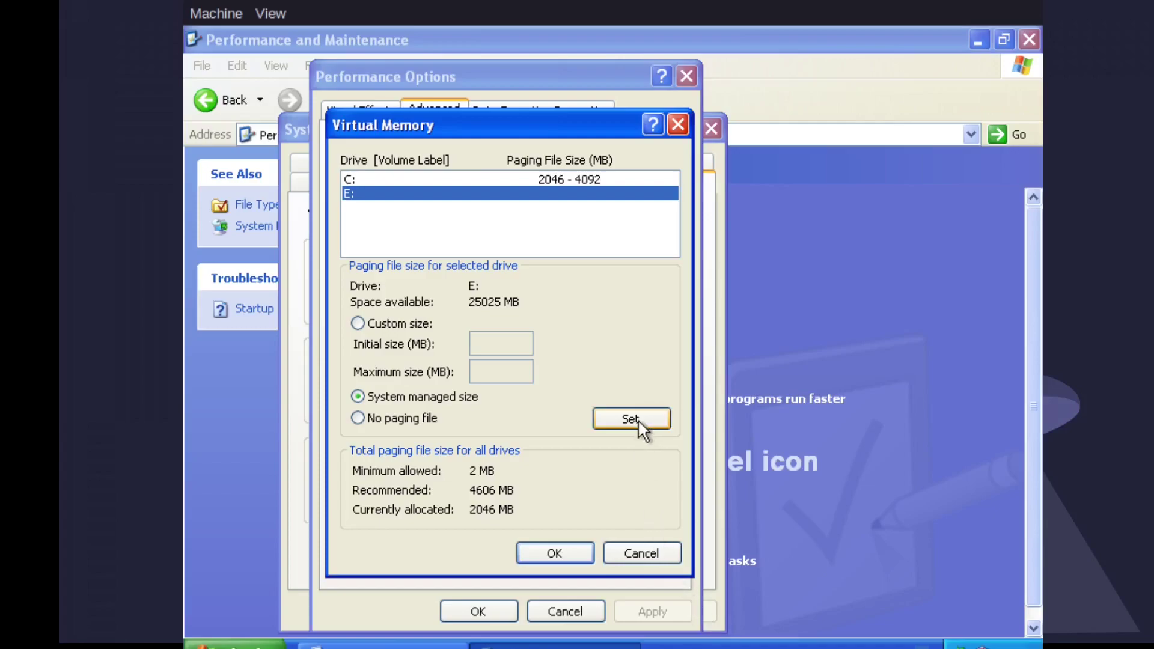
click(438, 180)
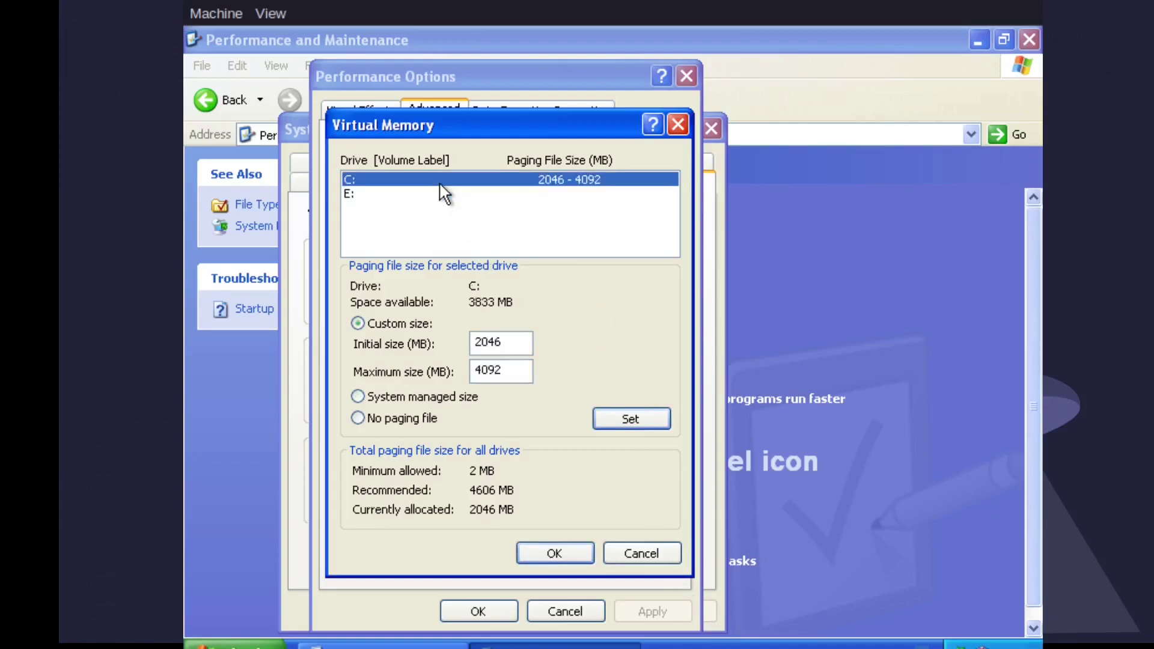
click(398, 410)
click(397, 191)
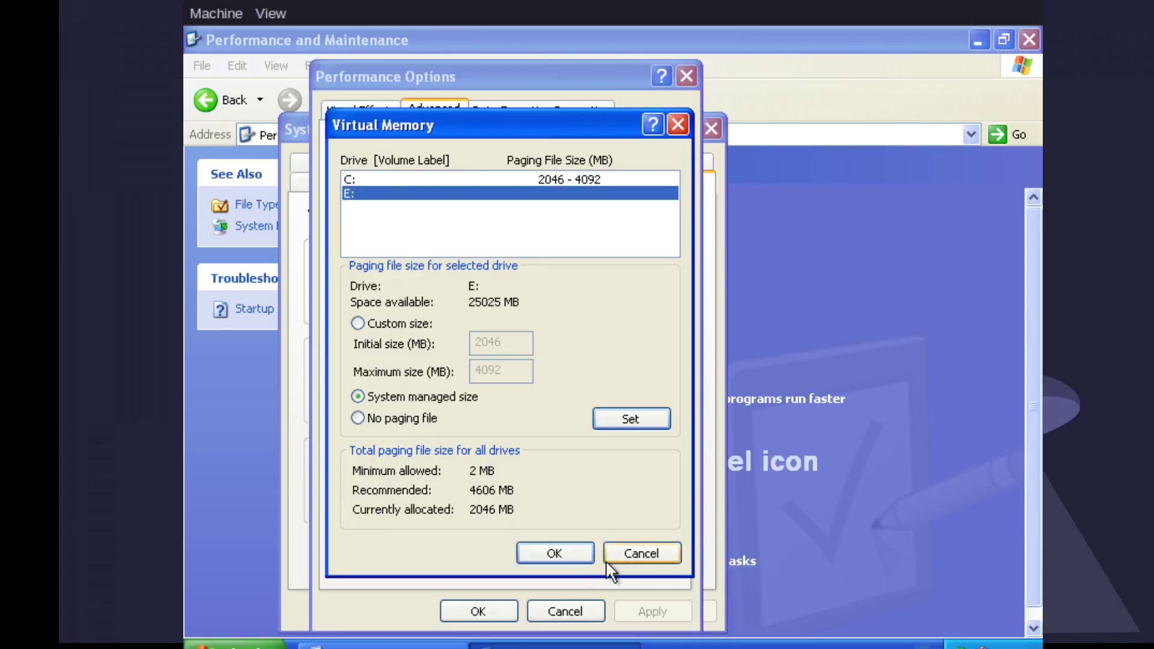
click(574, 548)
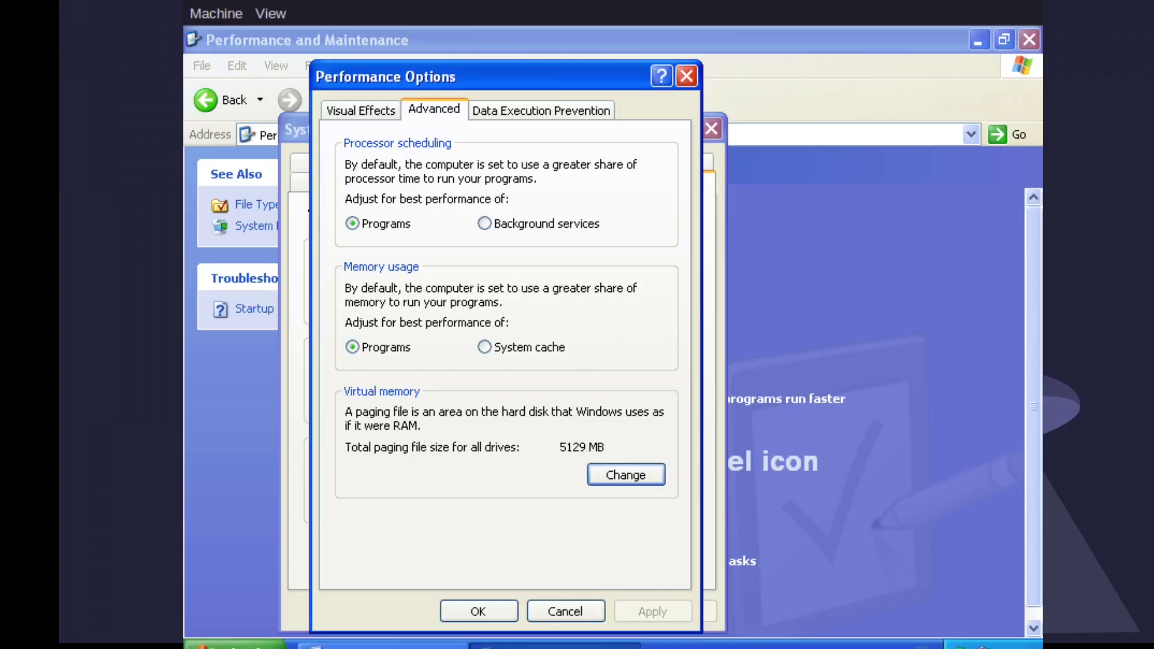
click(641, 474)
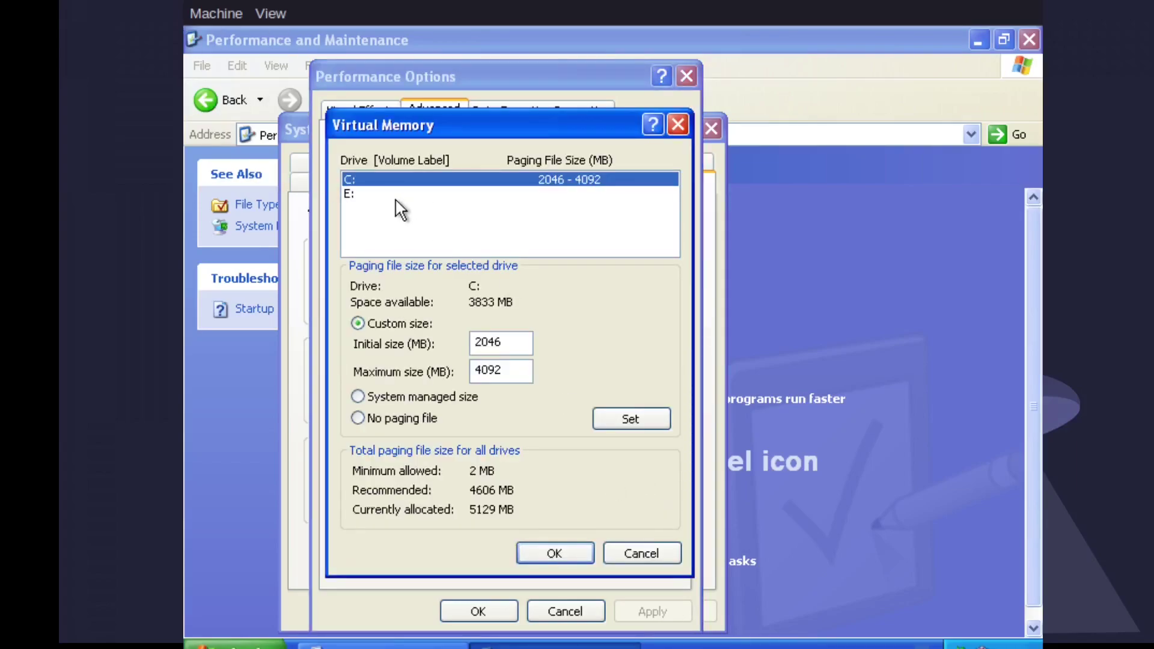
click(391, 419)
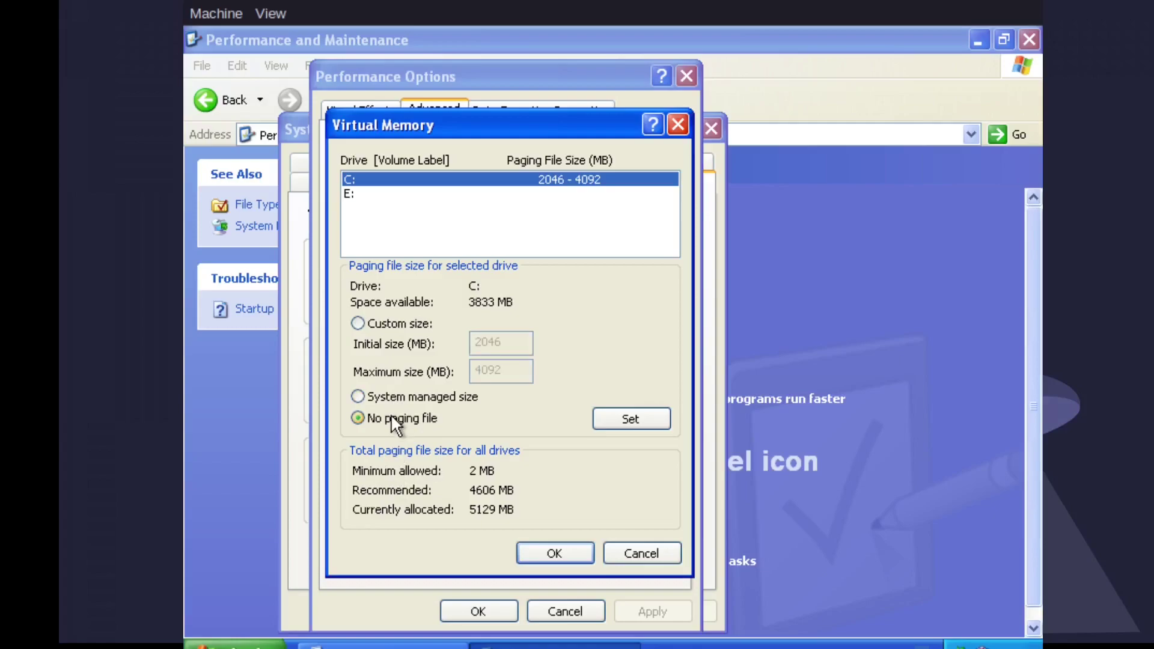
key(alt+c)
click(392, 196)
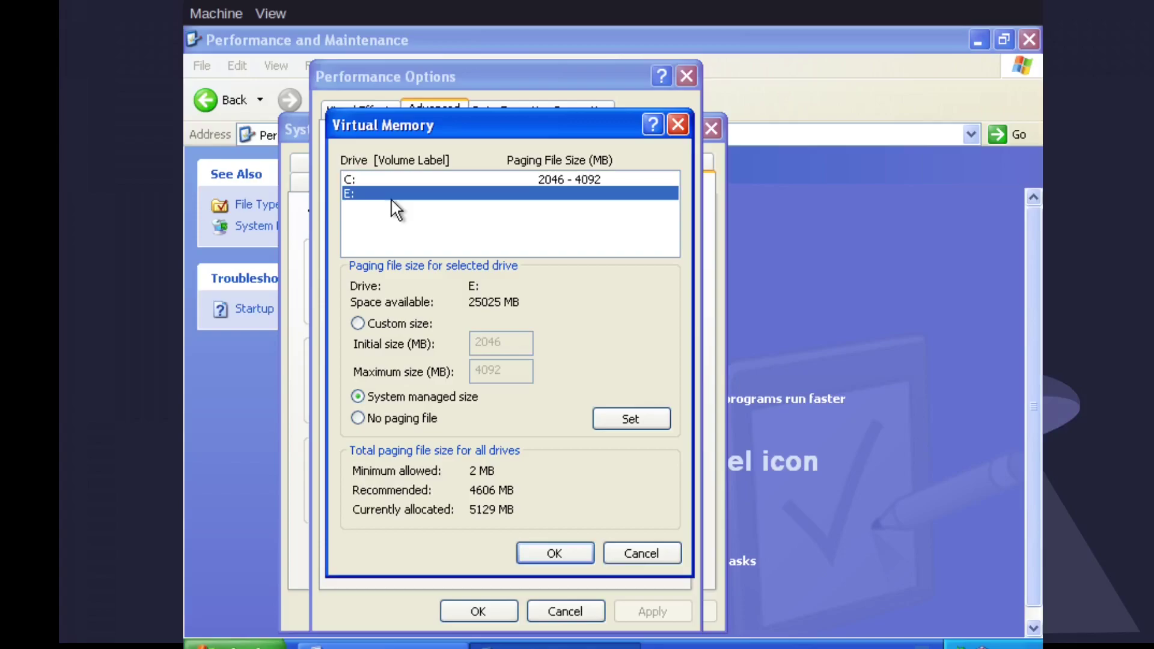
click(644, 554)
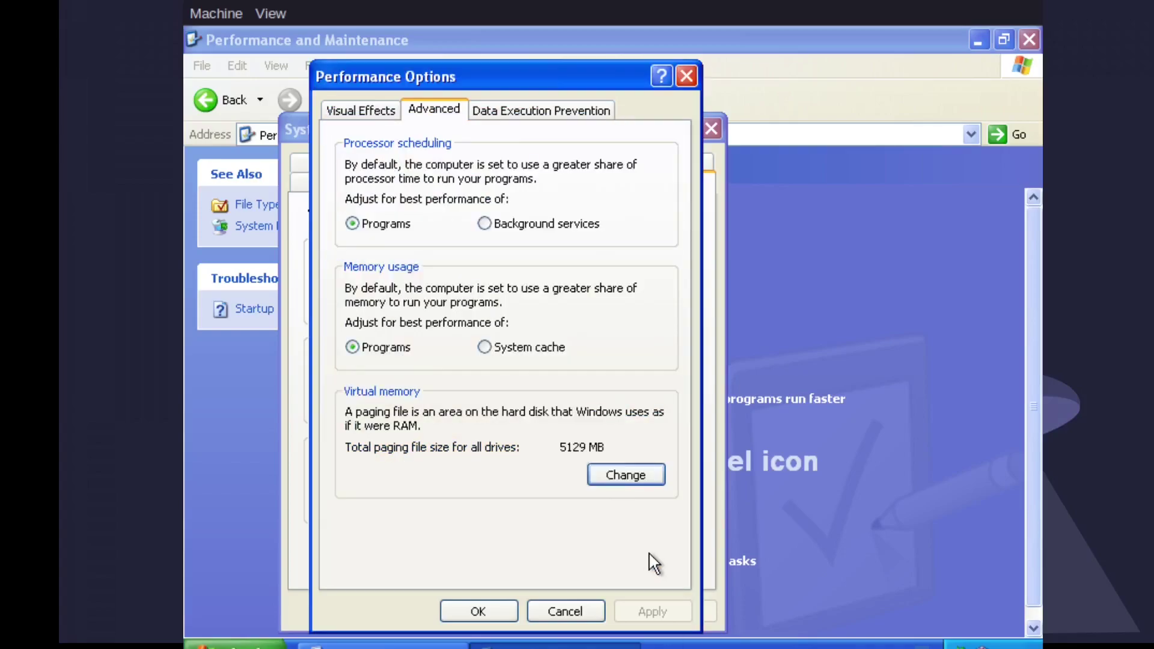
Restart Windows
click(209, 645)
click(476, 613)
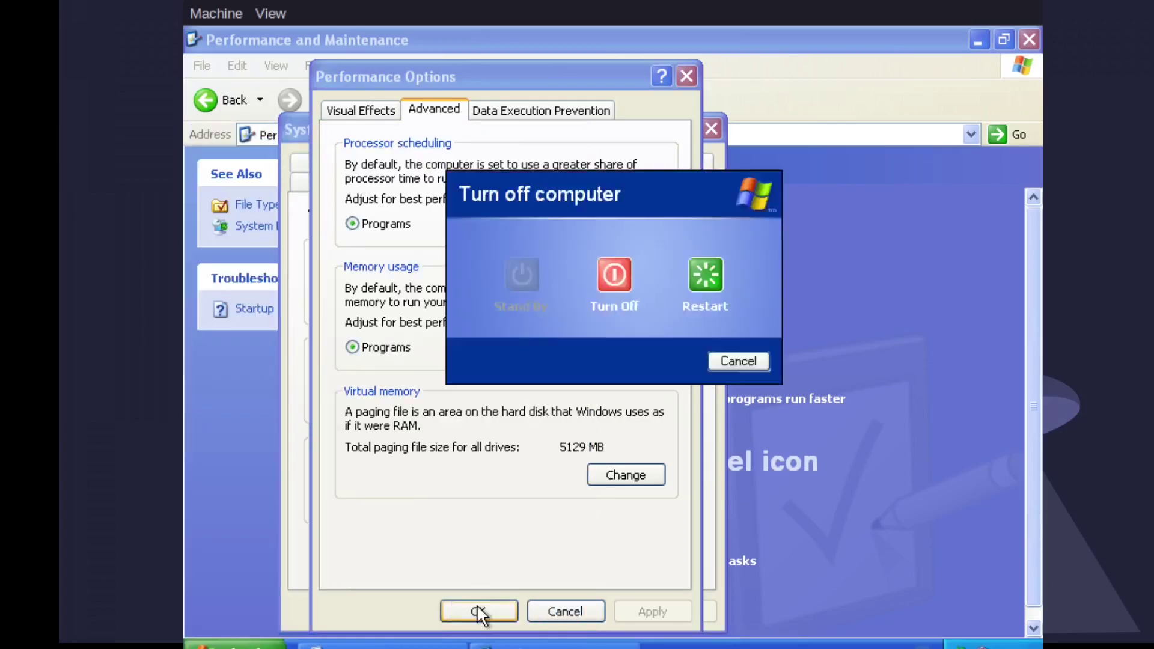
click(702, 290)
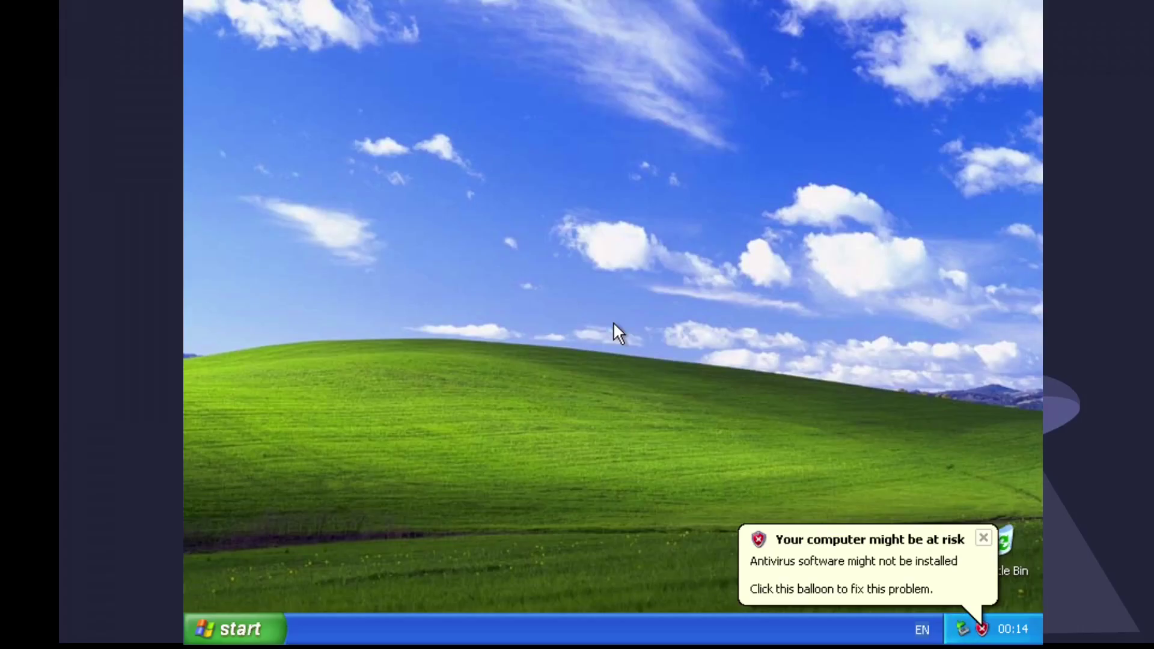
Open drive E: from My Computer to check its contents
click(240, 629)
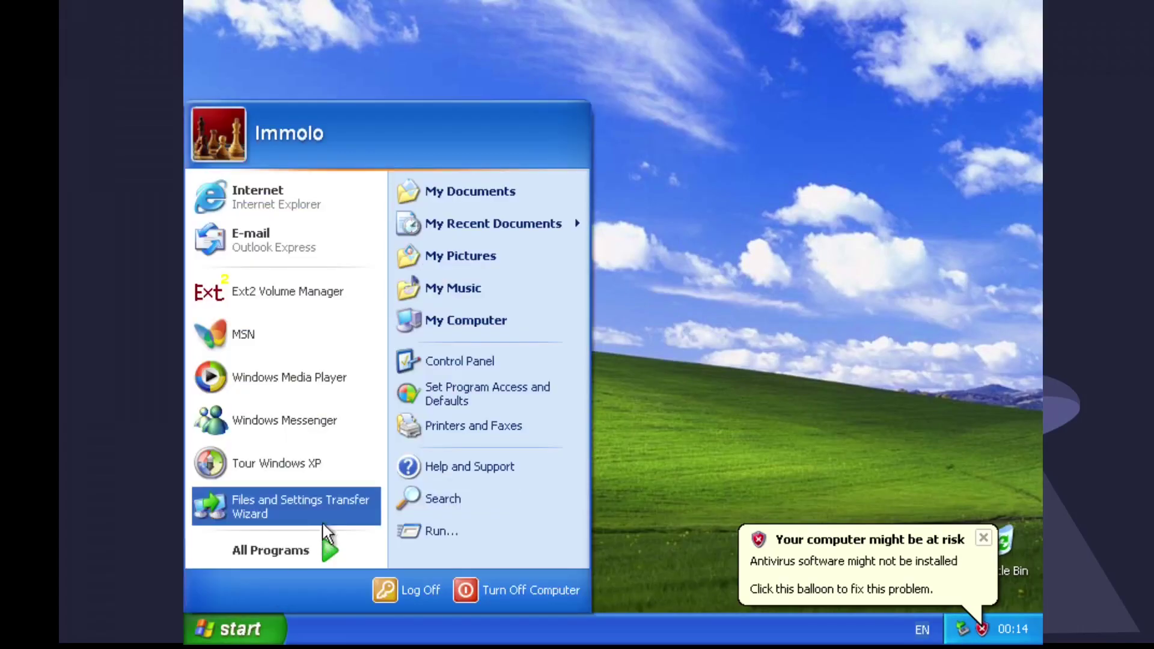
click(494, 318)
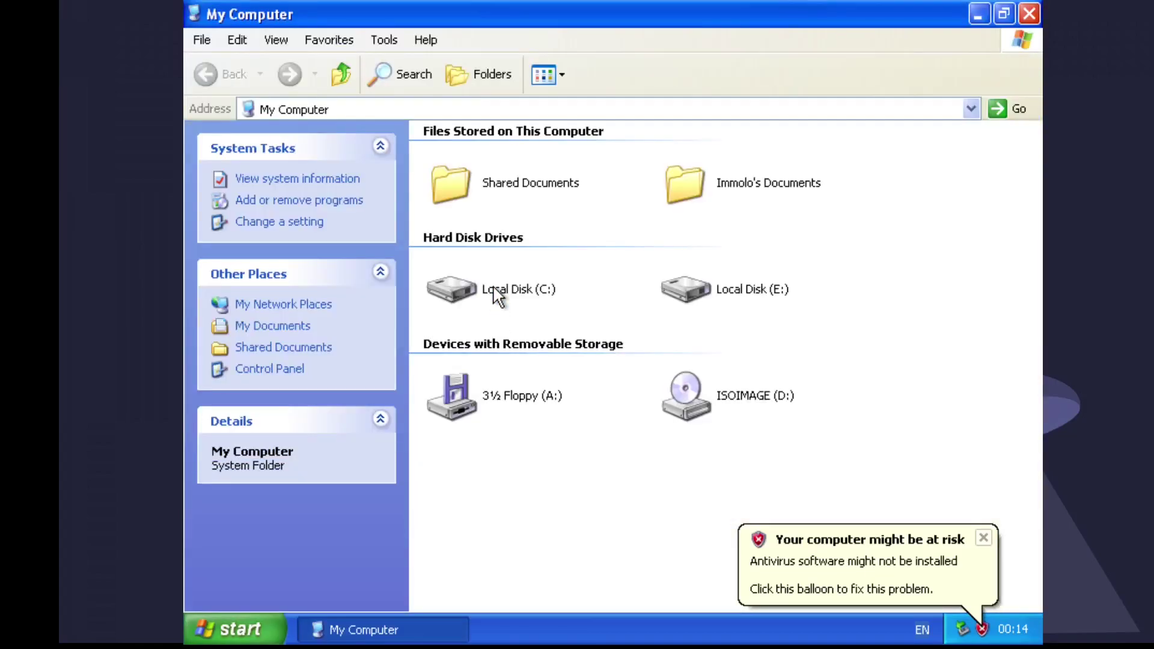
double_click(771, 274)
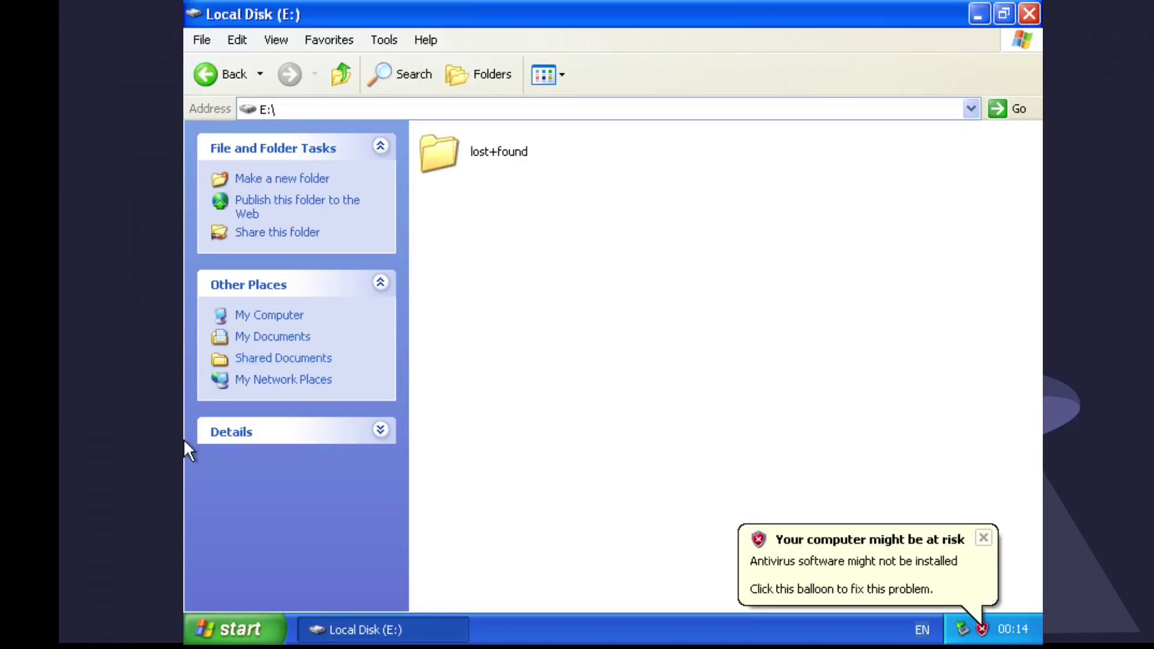
Return to System Properties and reopen the virtual memory settings in the advanced performance options
click(311, 380)
click(229, 67)
click(228, 68)
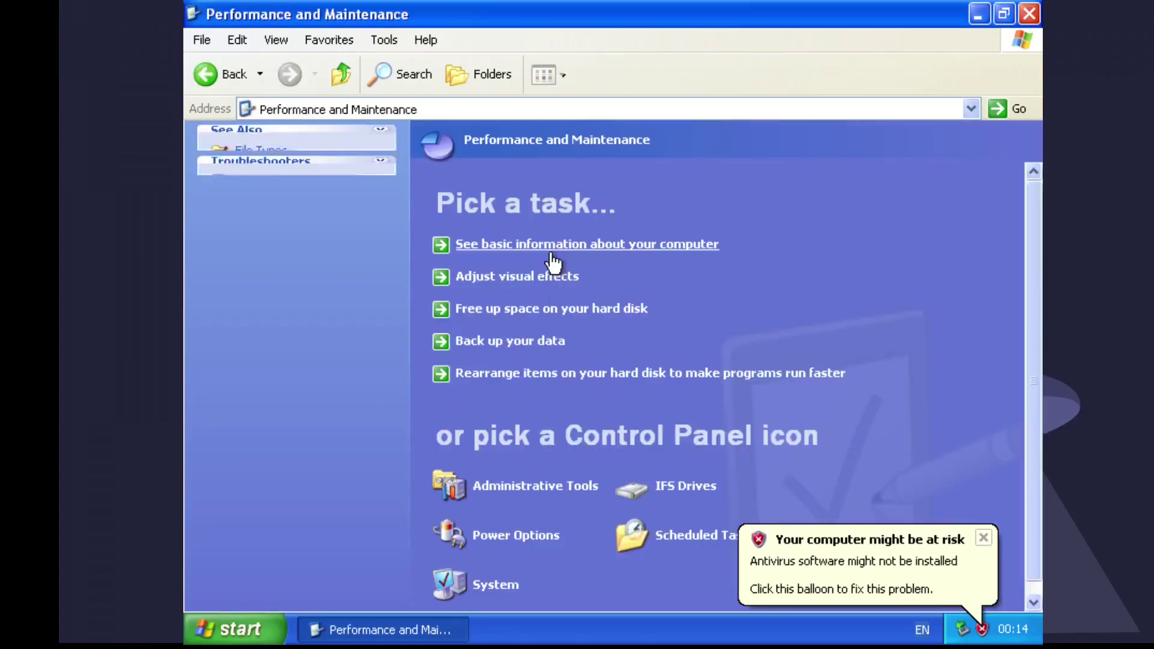
click(552, 246)
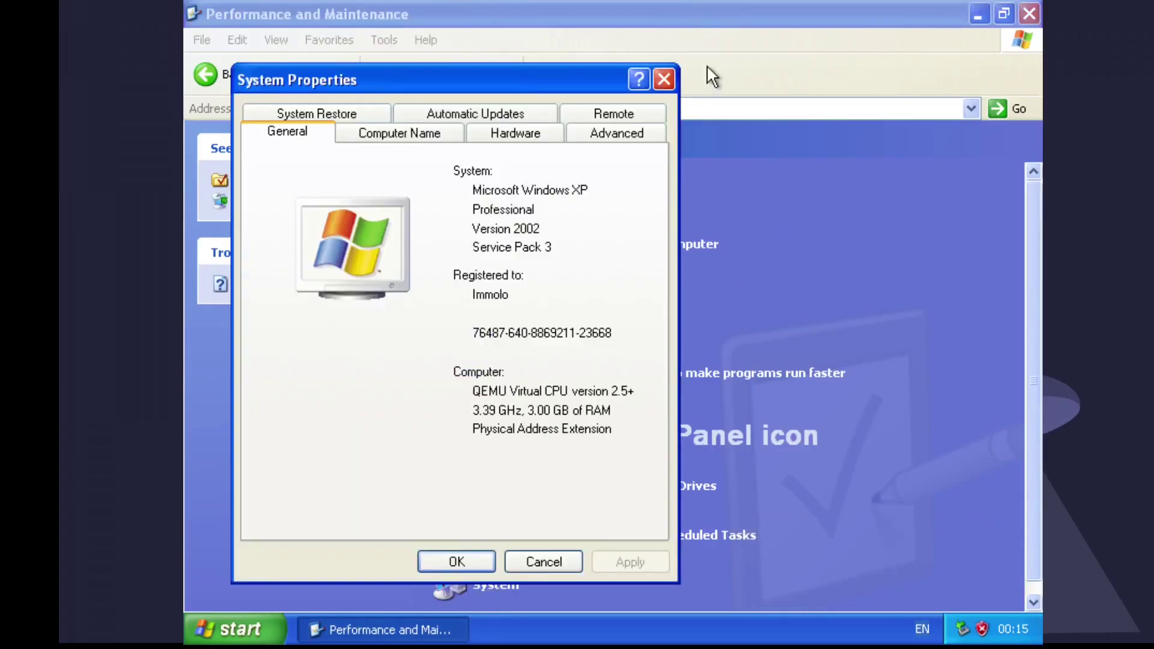
click(616, 131)
click(595, 251)
click(387, 82)
click(592, 478)
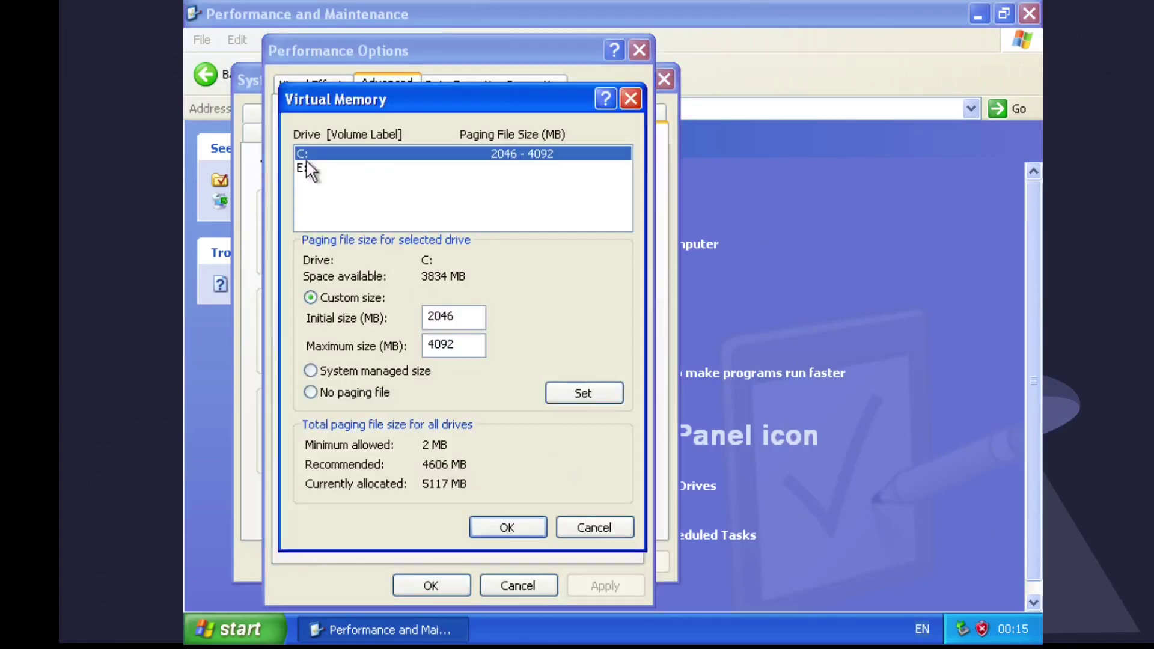
Set drive C: to no paging file and give drive E: a custom paging file of 1024 MB initial and 4096 MB maximum size
click(337, 390)
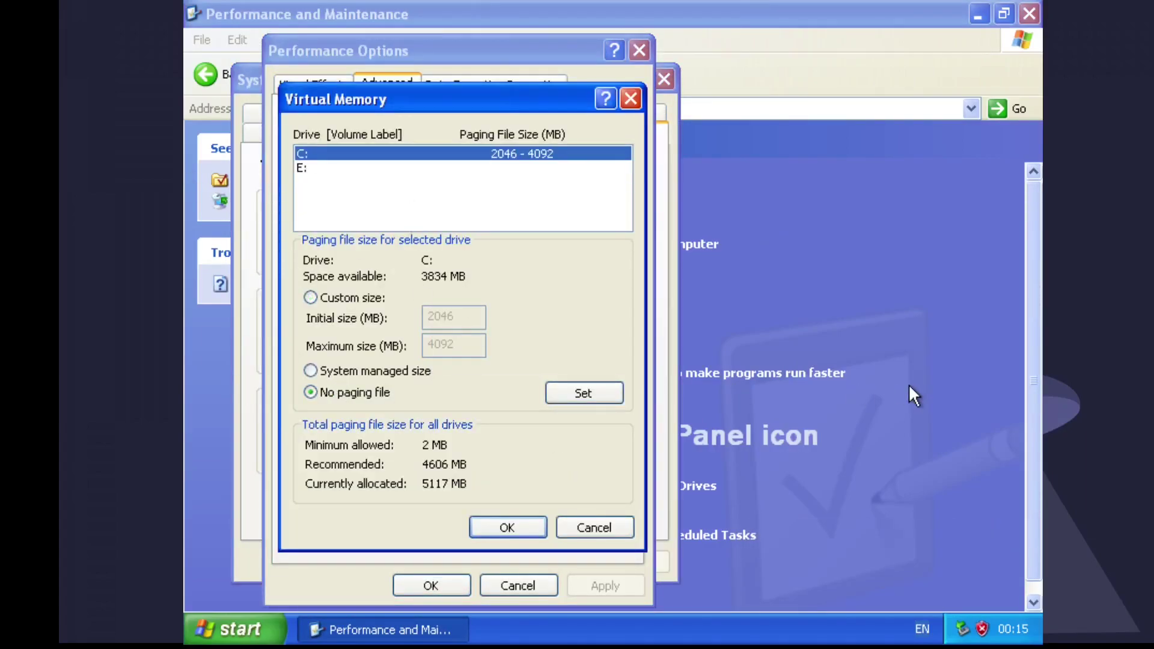
click(607, 394)
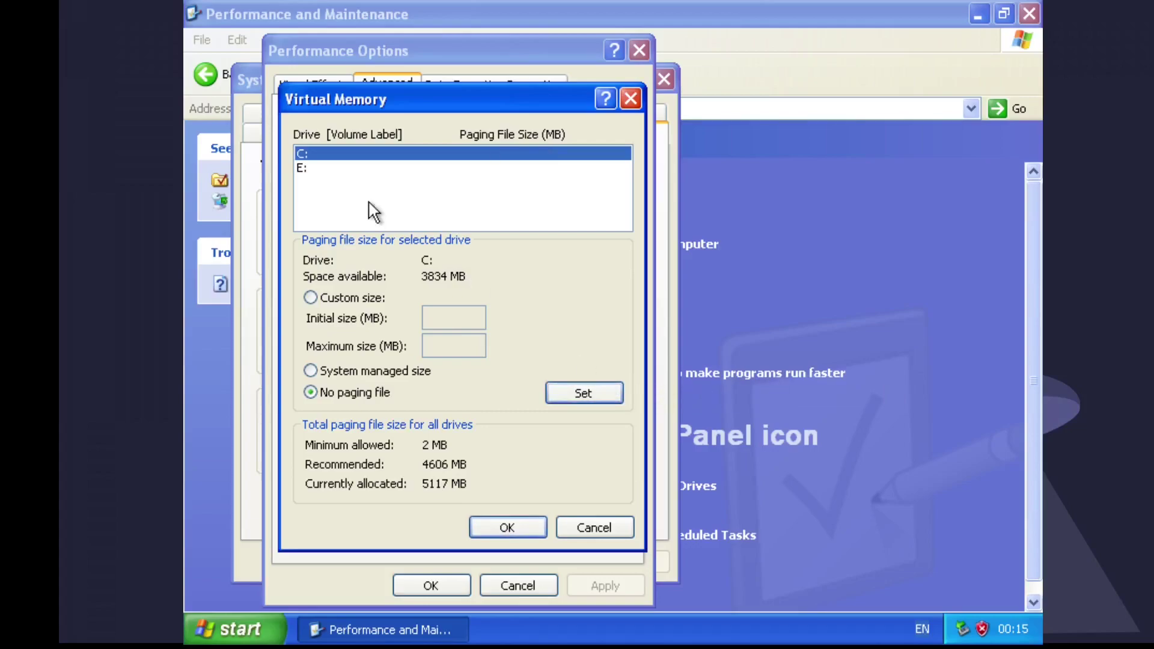
click(342, 169)
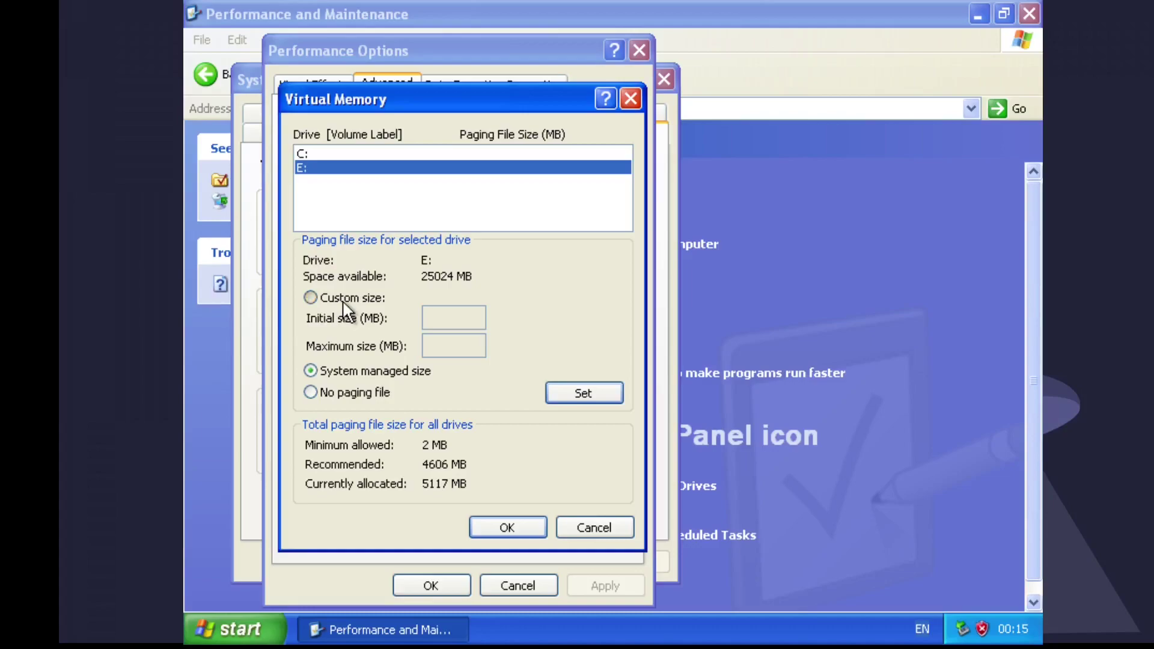
click(310, 298)
click(472, 311)
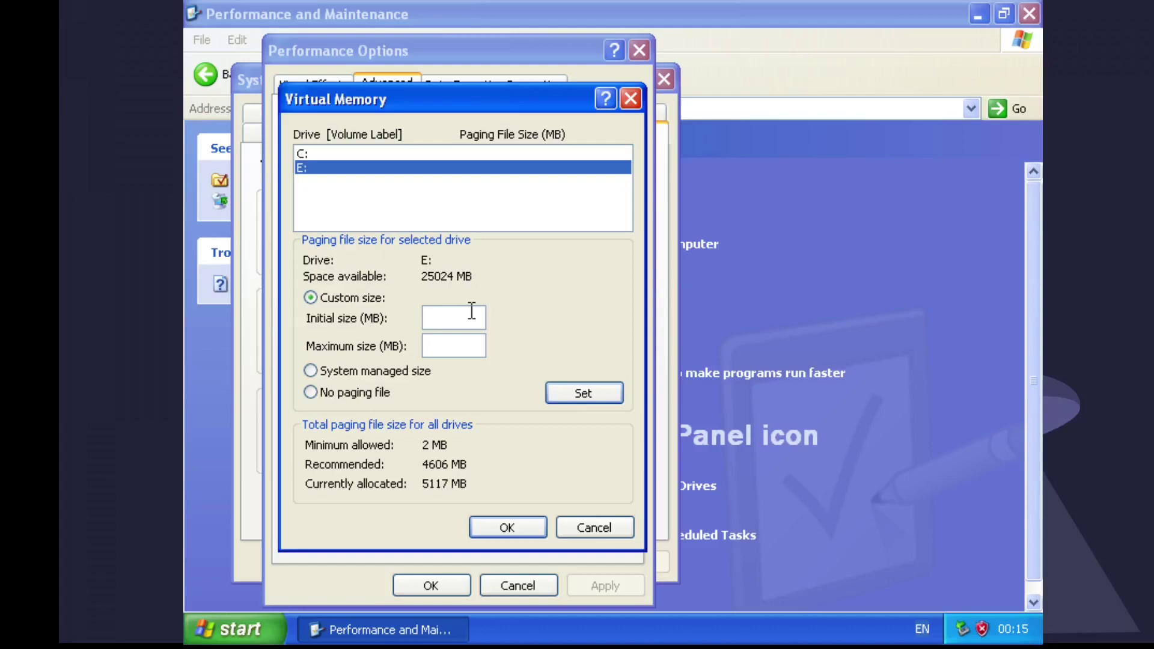
text(1024)
click(471, 341)
text(4096)
click(584, 398)
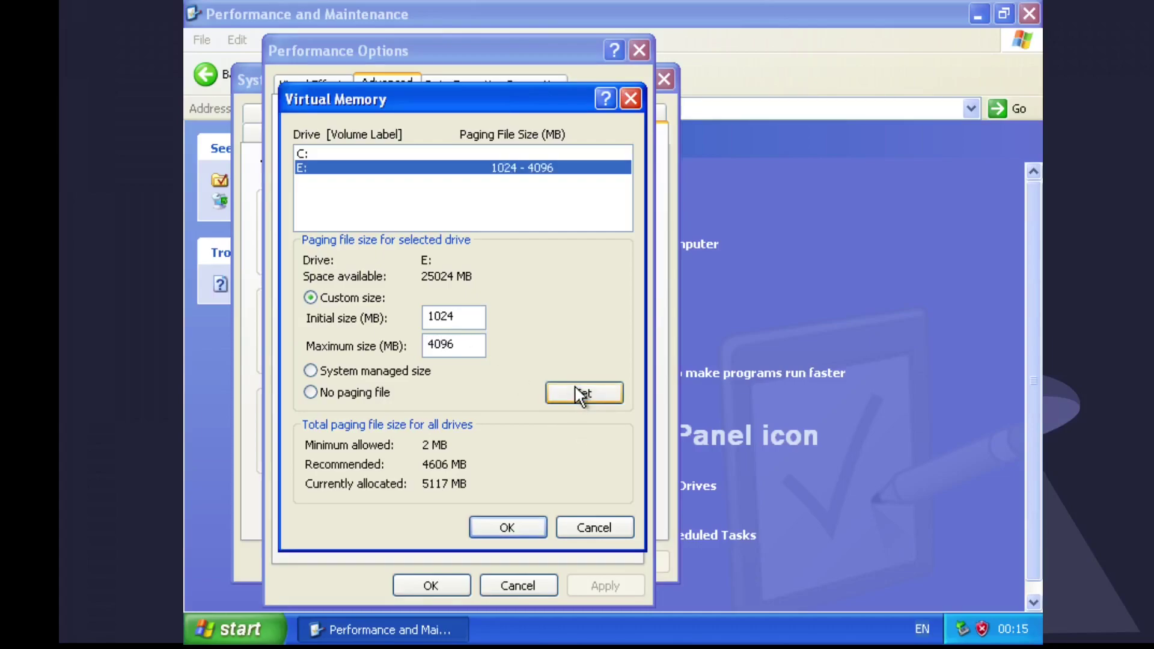
Confirm the virtual memory changes, agreeing to overwrite E:\pagefile.sys with a page file
click(514, 529)
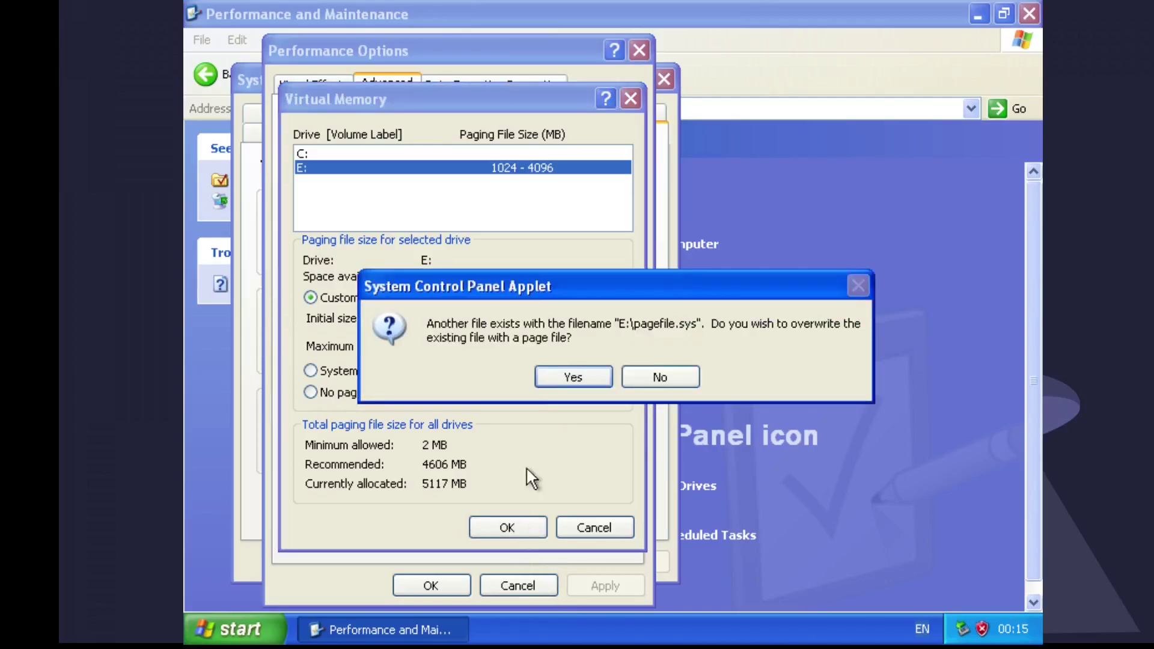
click(572, 377)
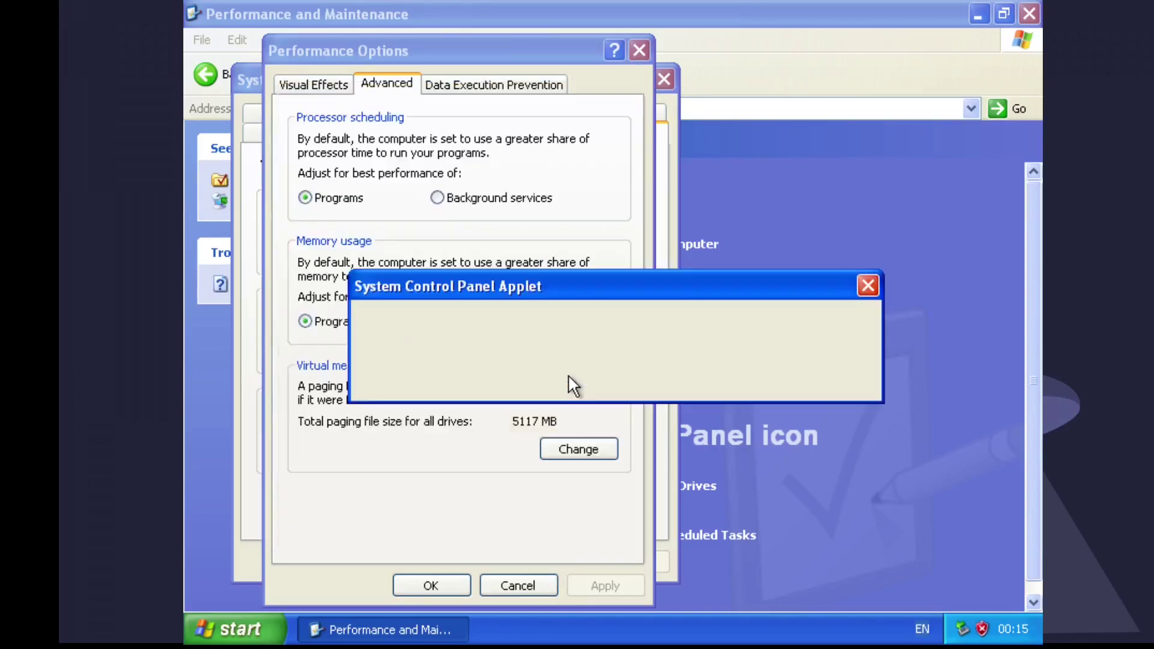
click(613, 377)
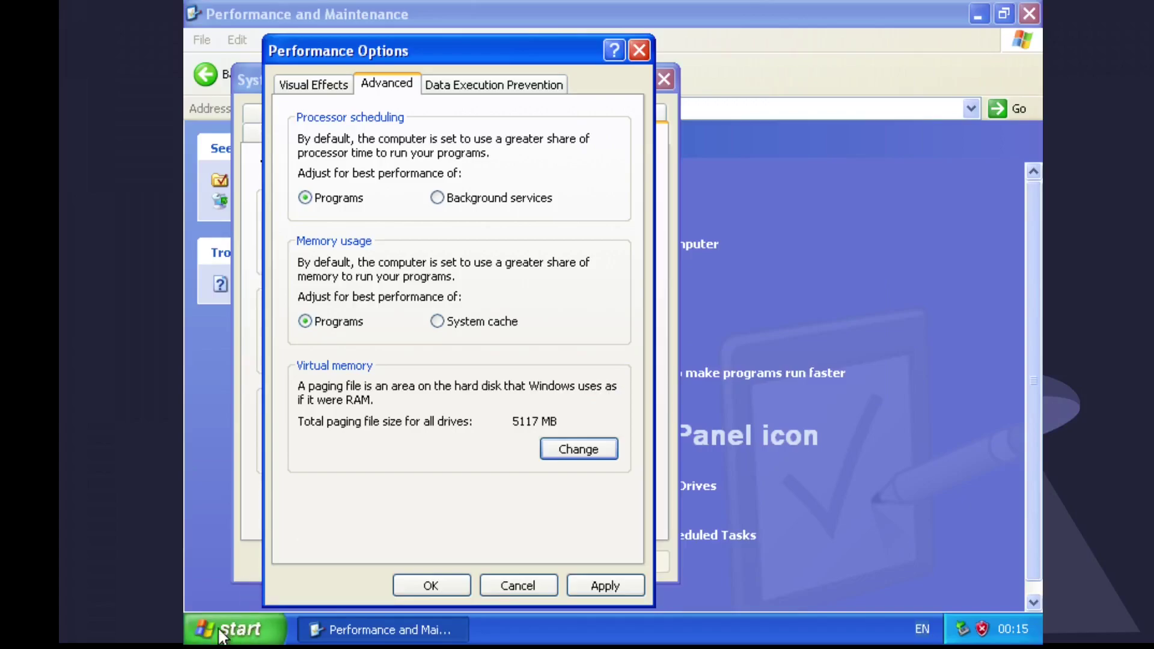
Accept the performance options and open drive E: from My Computer
click(430, 586)
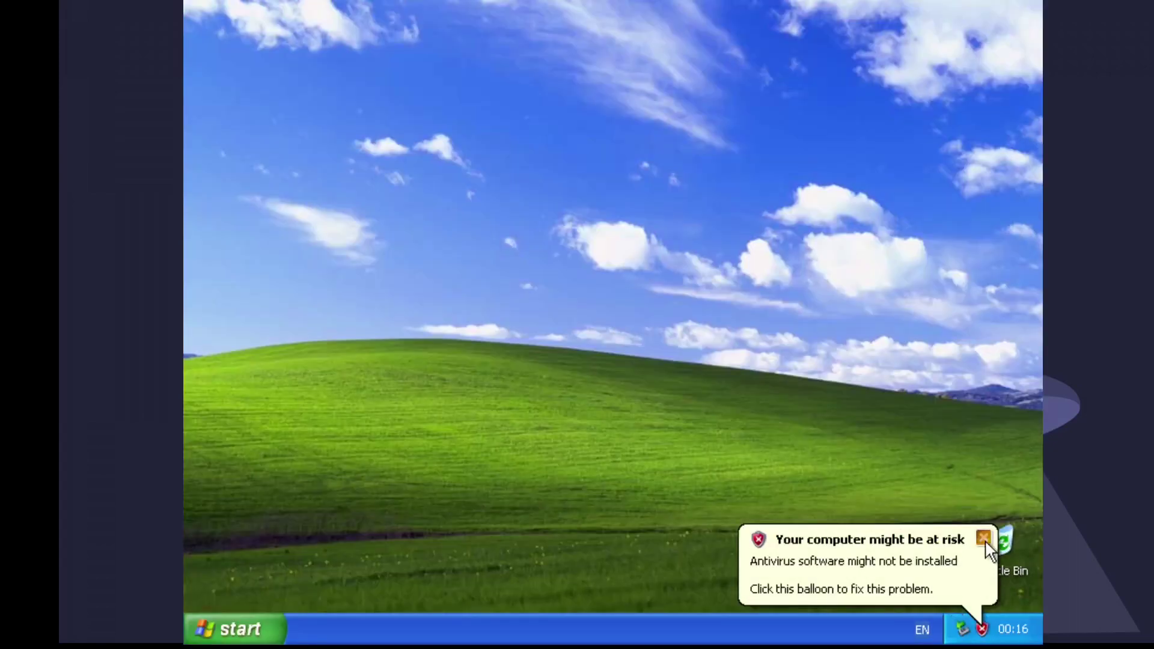
click(219, 625)
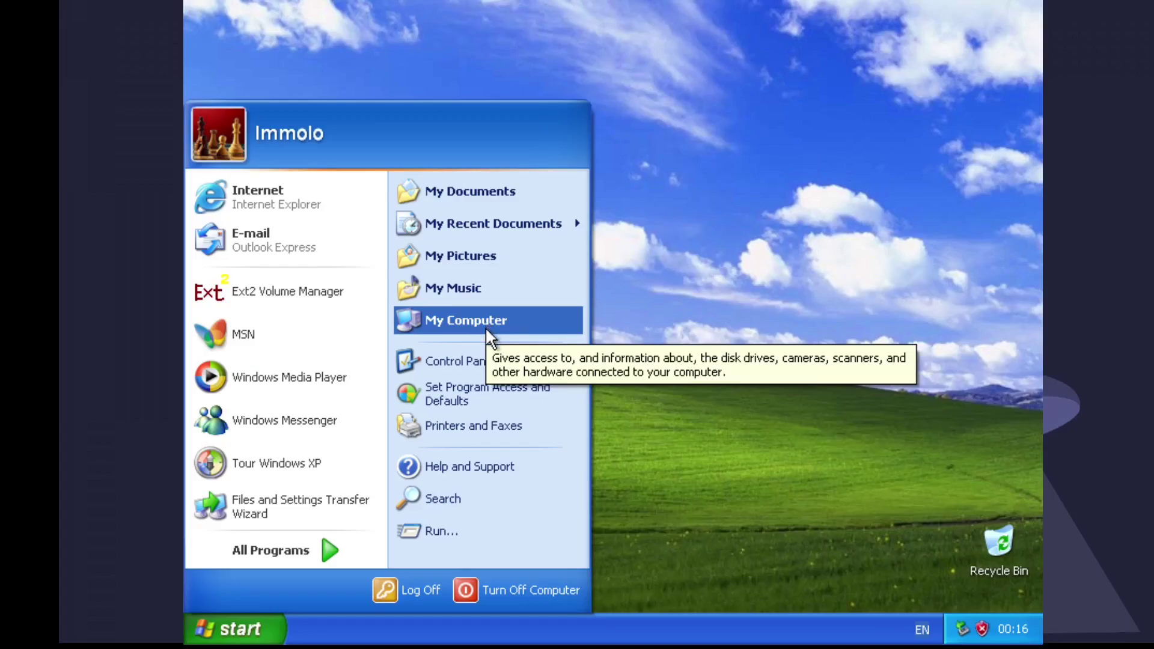
click(488, 328)
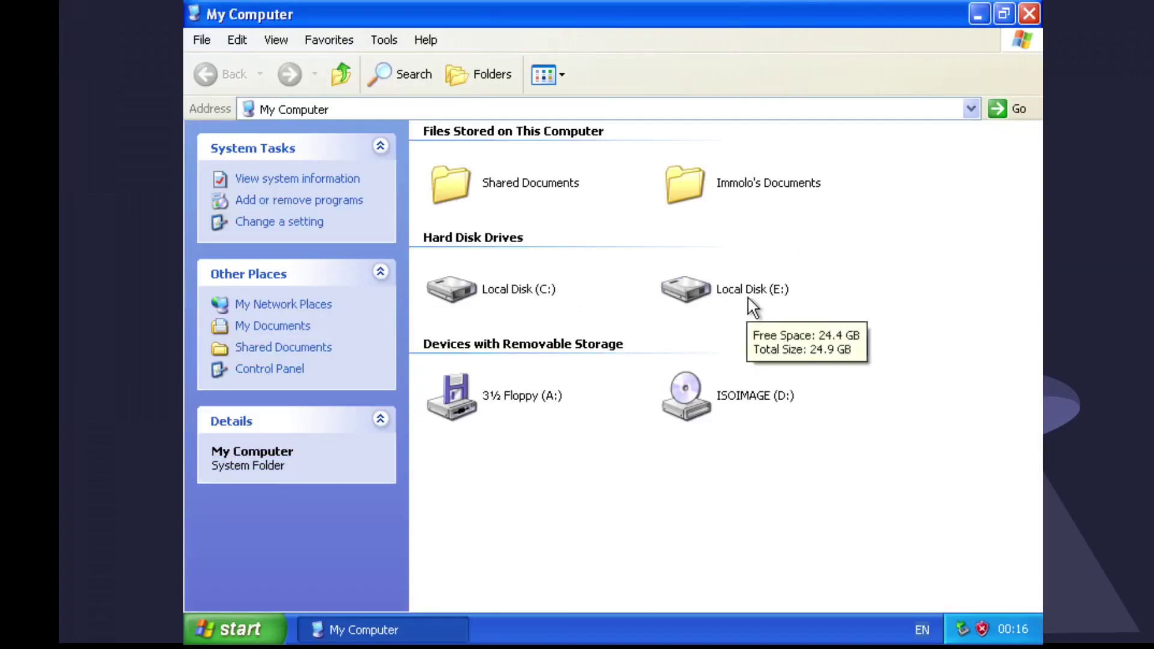
double_click(748, 299)
Check the file system and space usage in the properties of drive E:
right_click(701, 292)
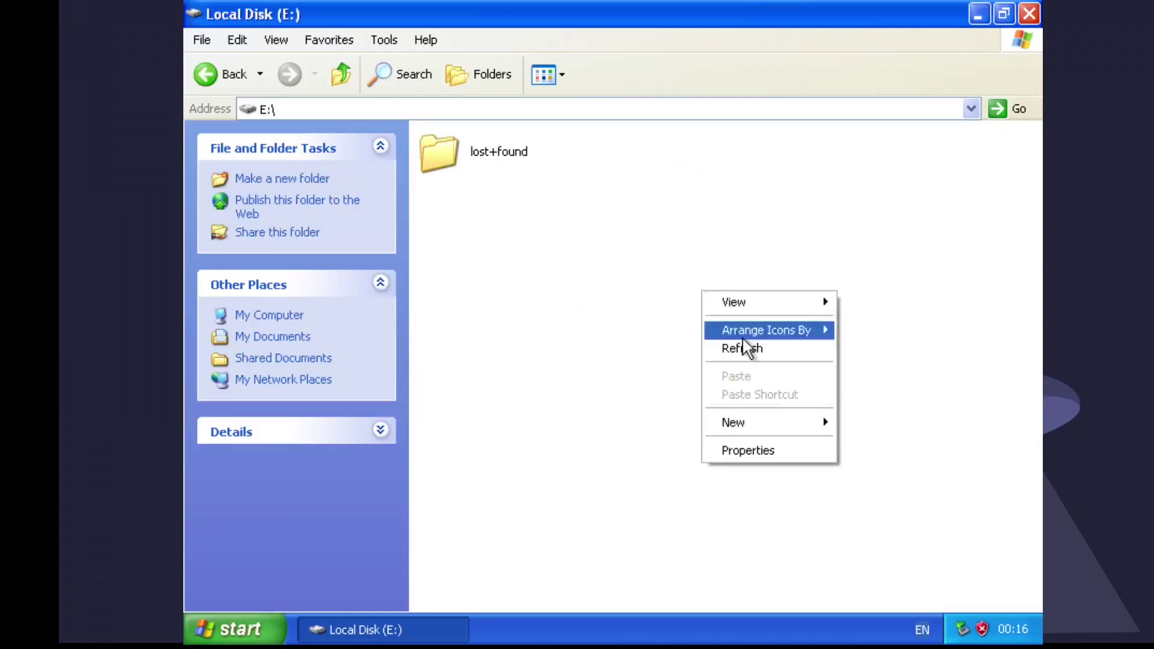
click(782, 454)
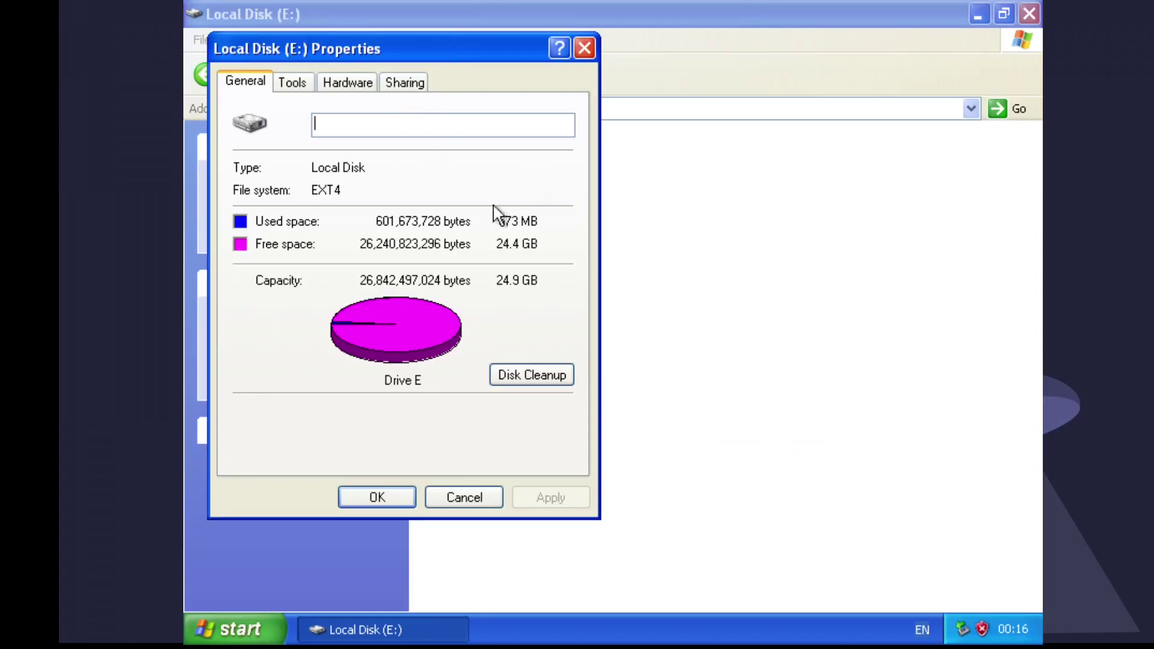
click(429, 503)
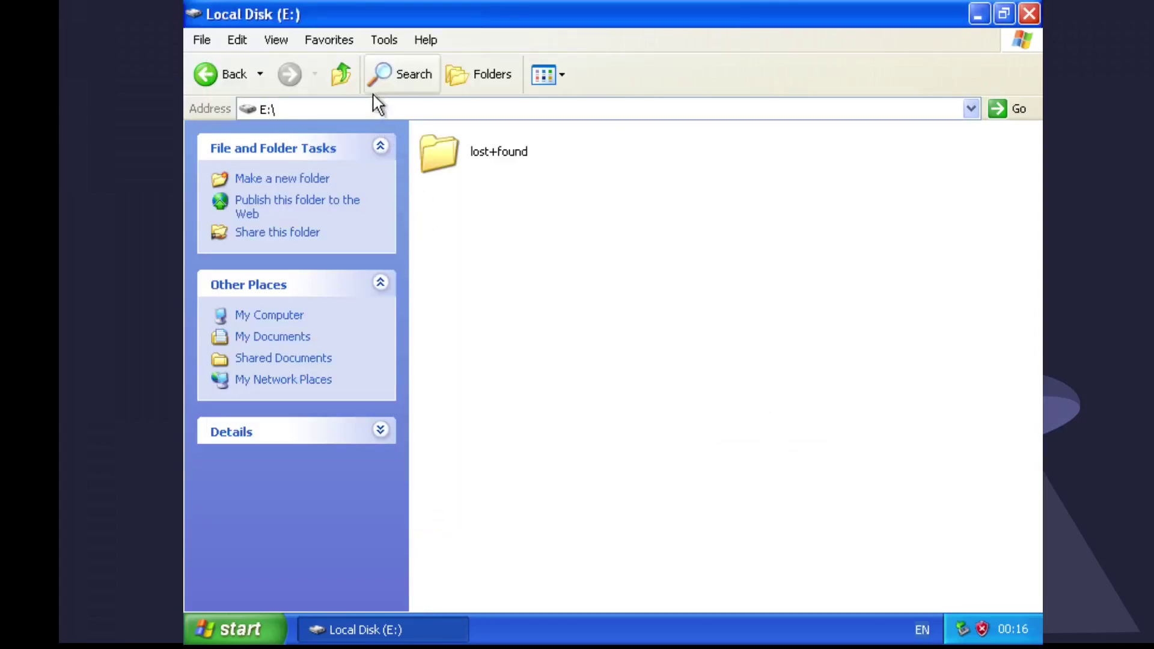
Set the folder view options to show hidden files and folders
click(379, 43)
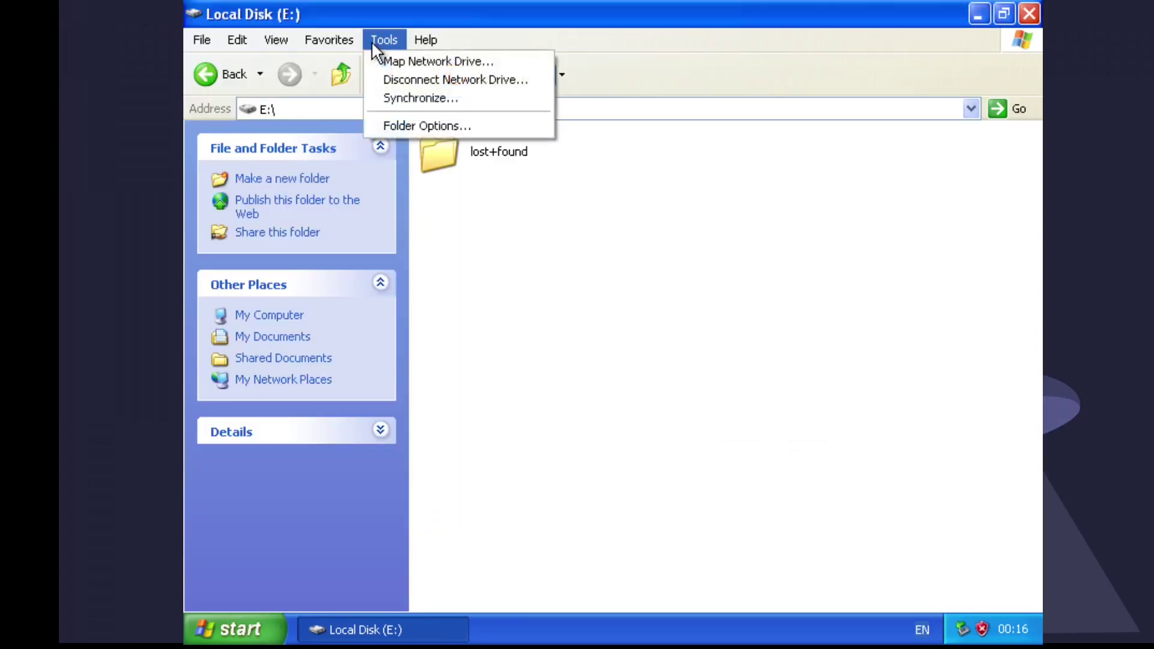
click(430, 124)
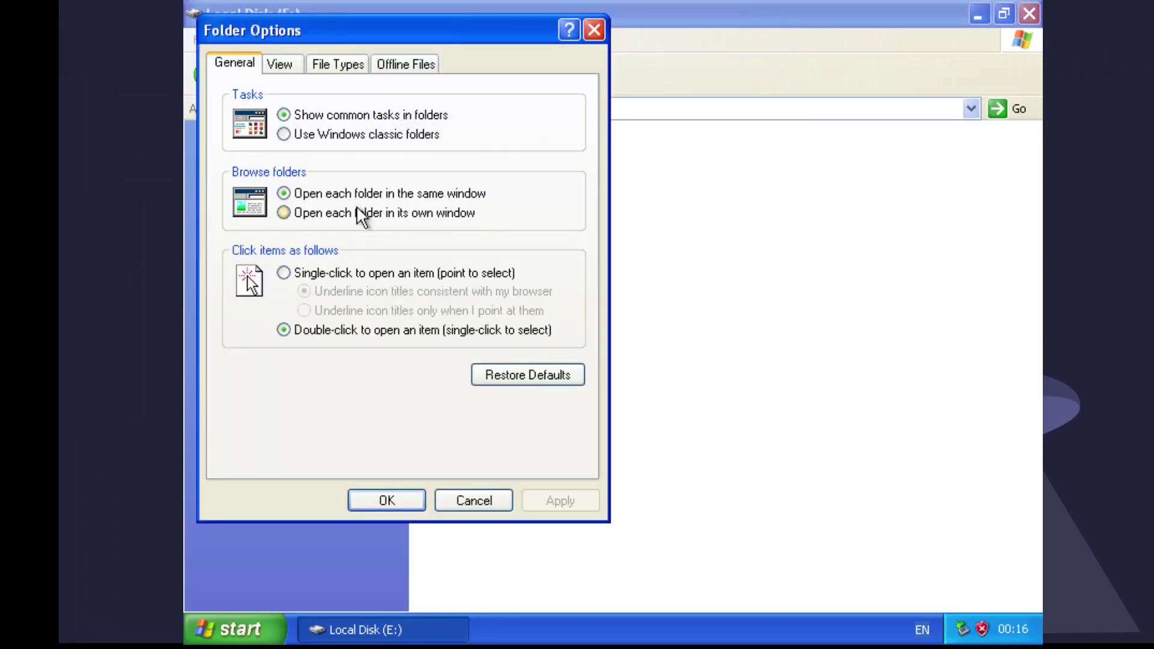
click(281, 64)
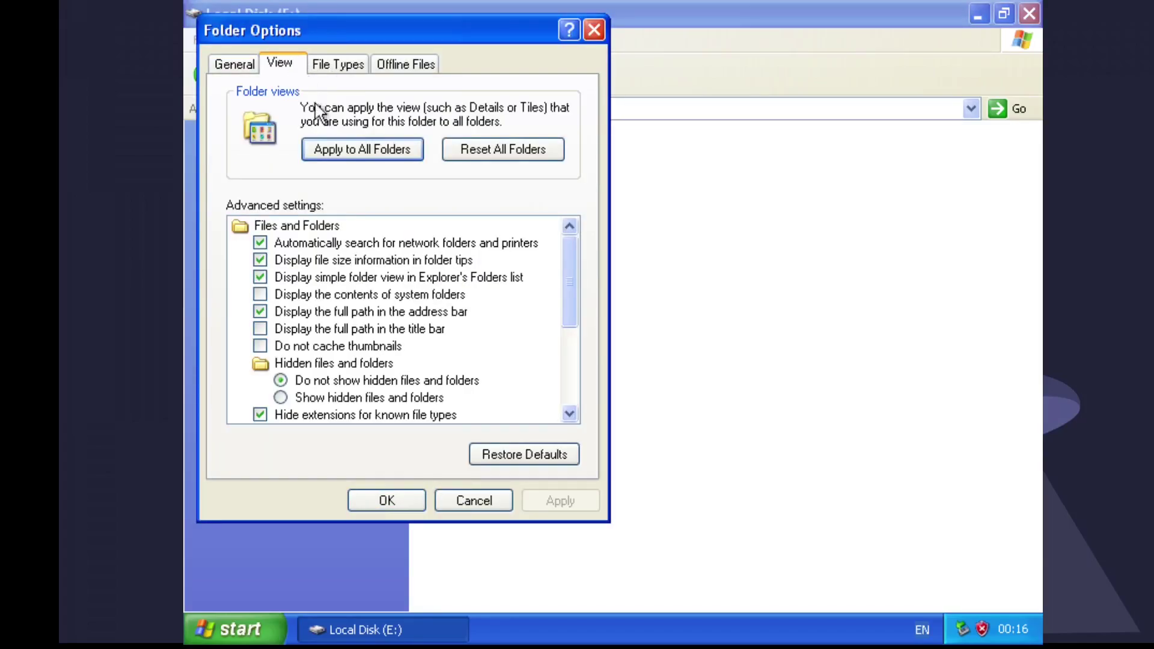
click(353, 397)
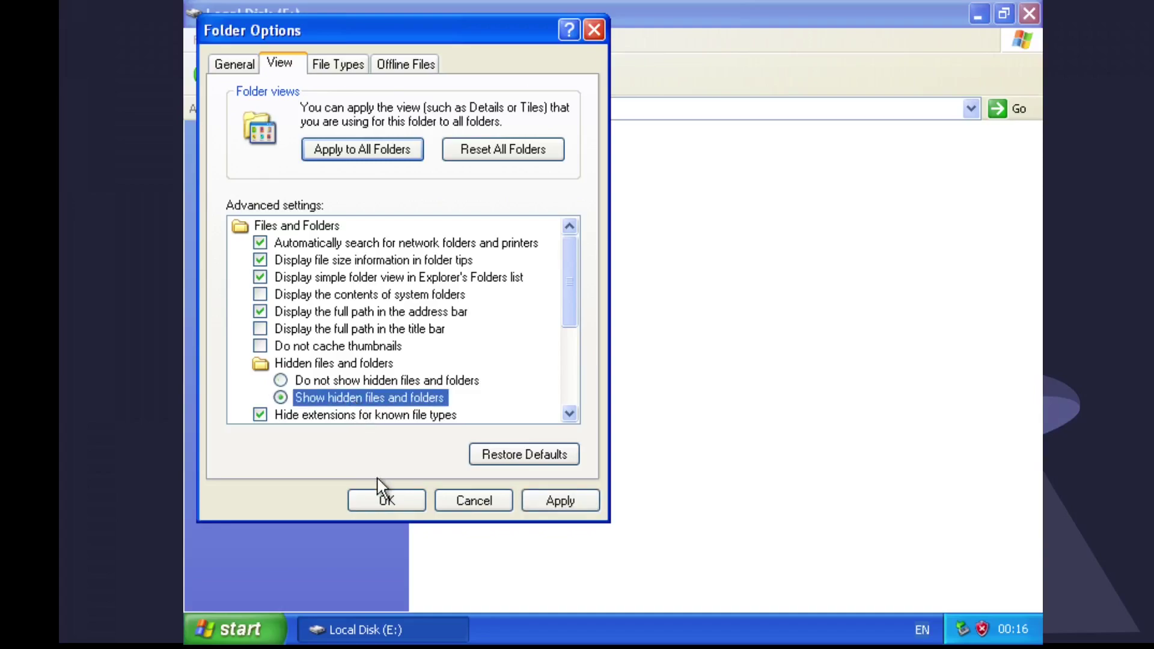
click(385, 501)
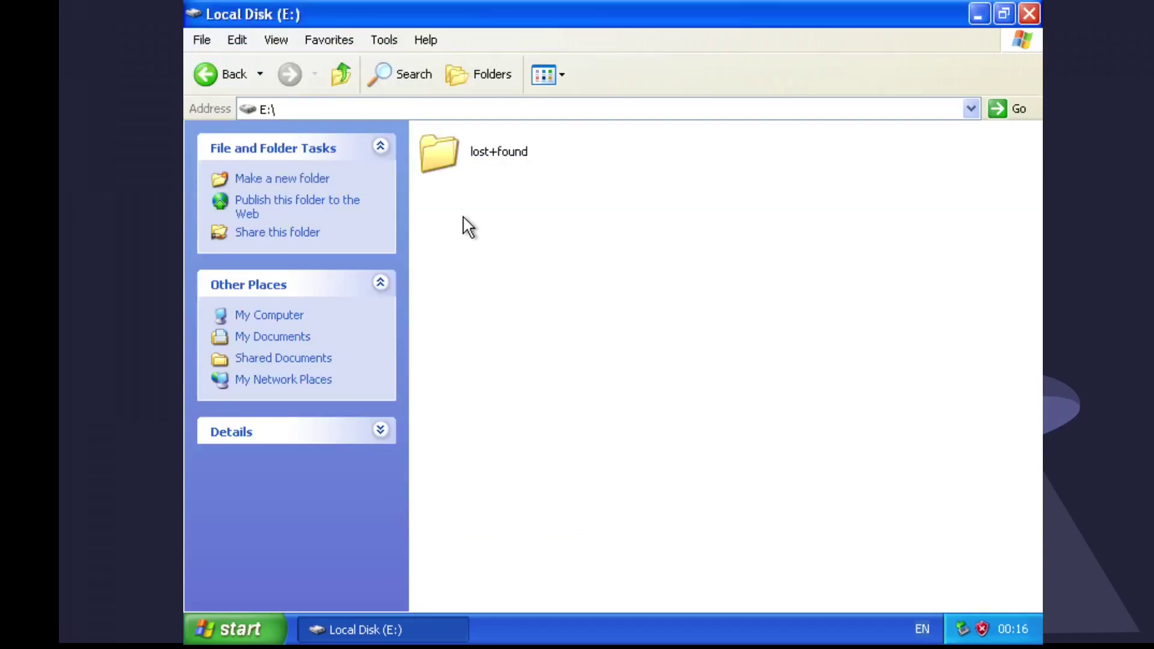
Reopen the folder options and review the advanced view settings for hidden and protected operating system files
click(308, 40)
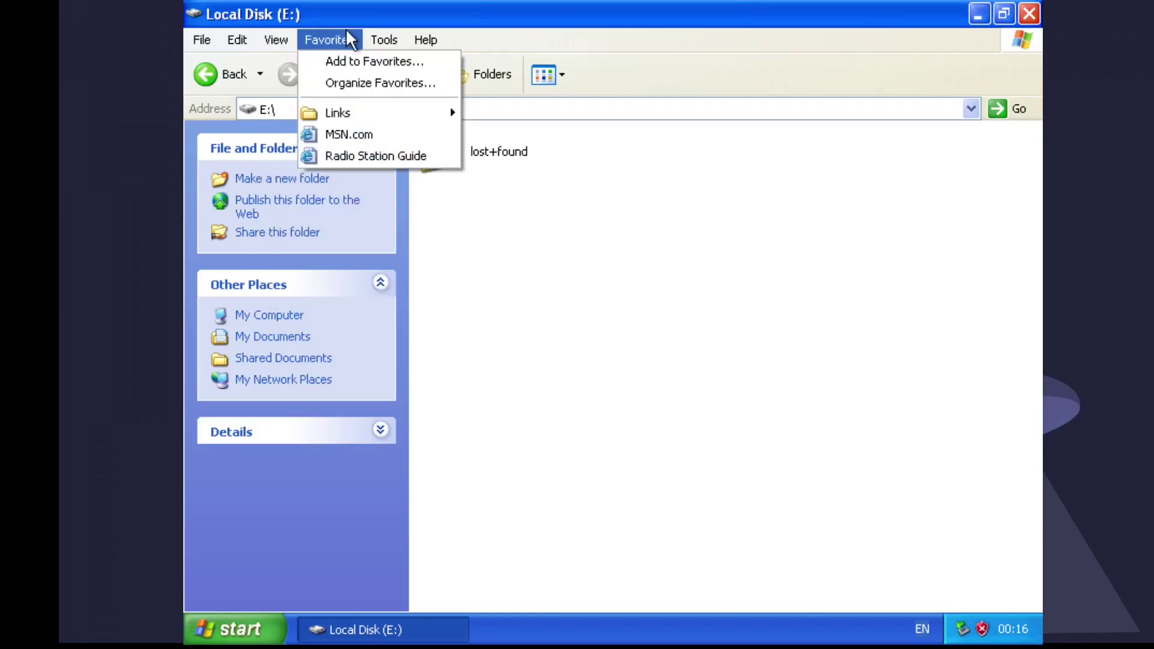
mouse_move(364, 35)
click(385, 127)
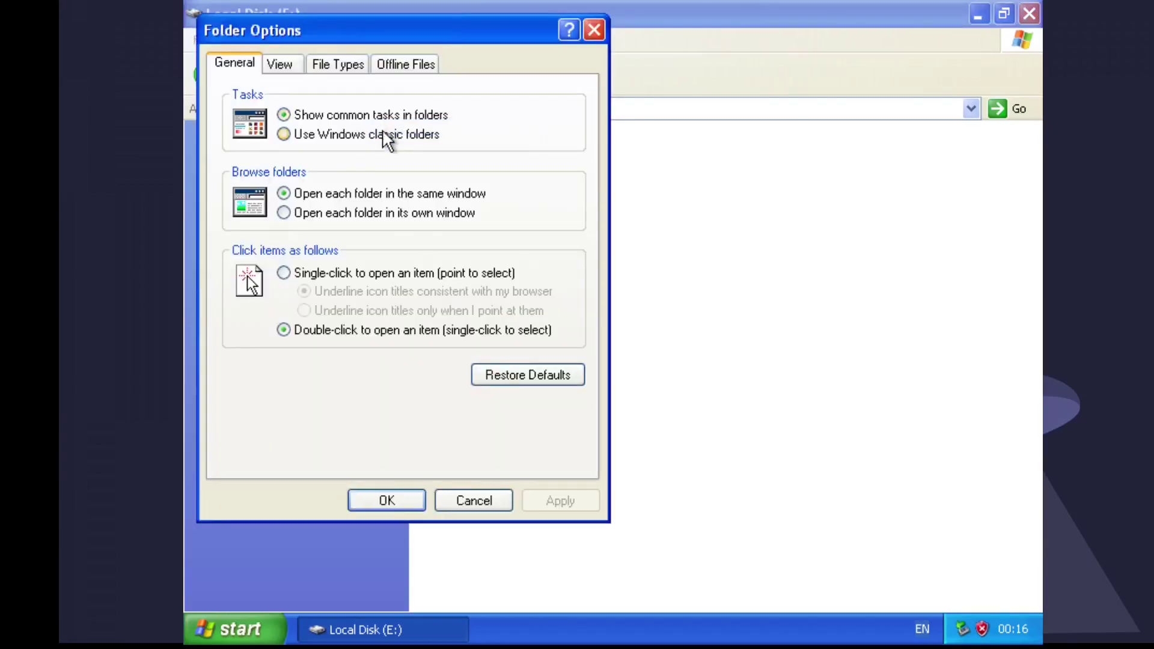
click(290, 65)
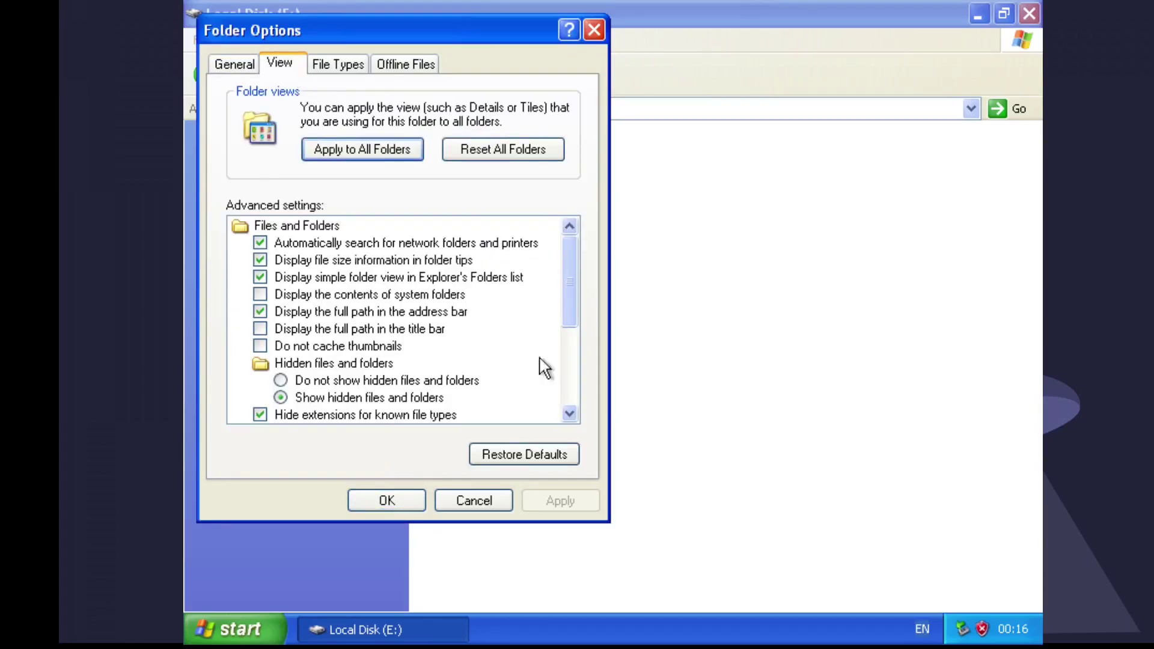
drag(572, 277, 557, 327)
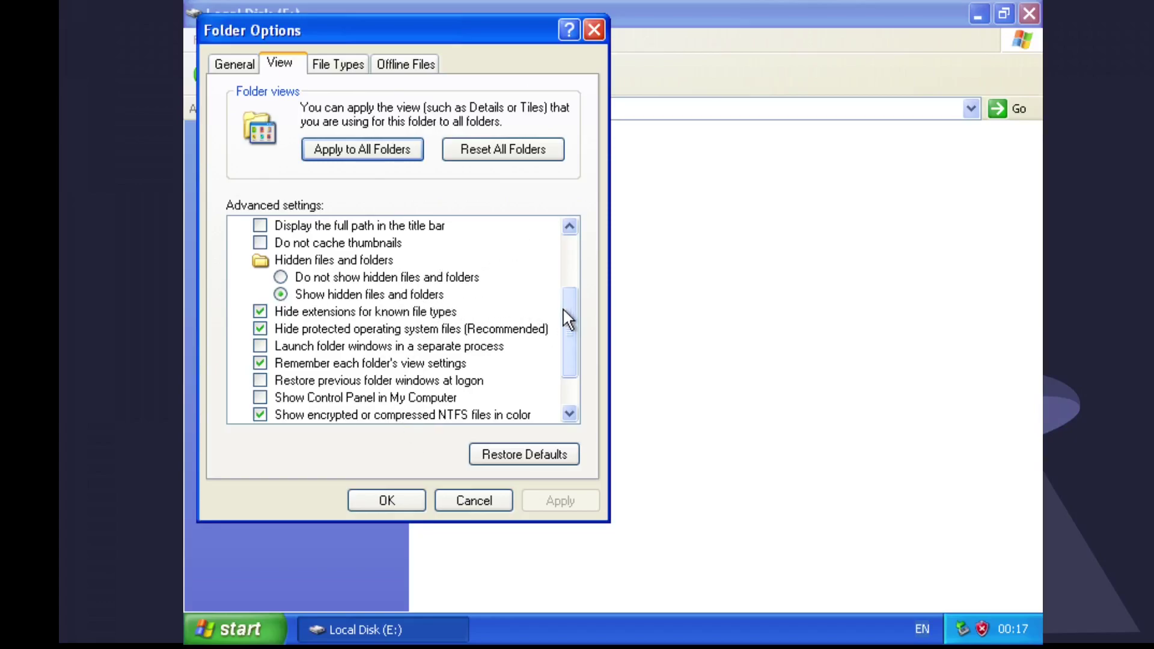
drag(564, 319, 563, 271)
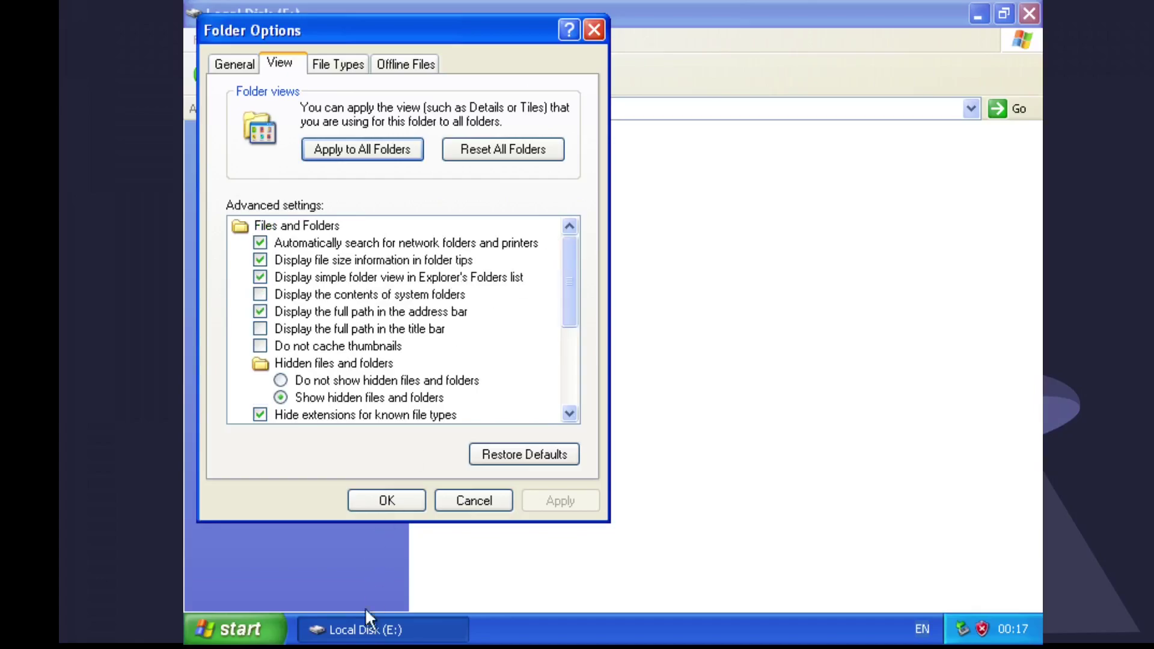
click(382, 499)
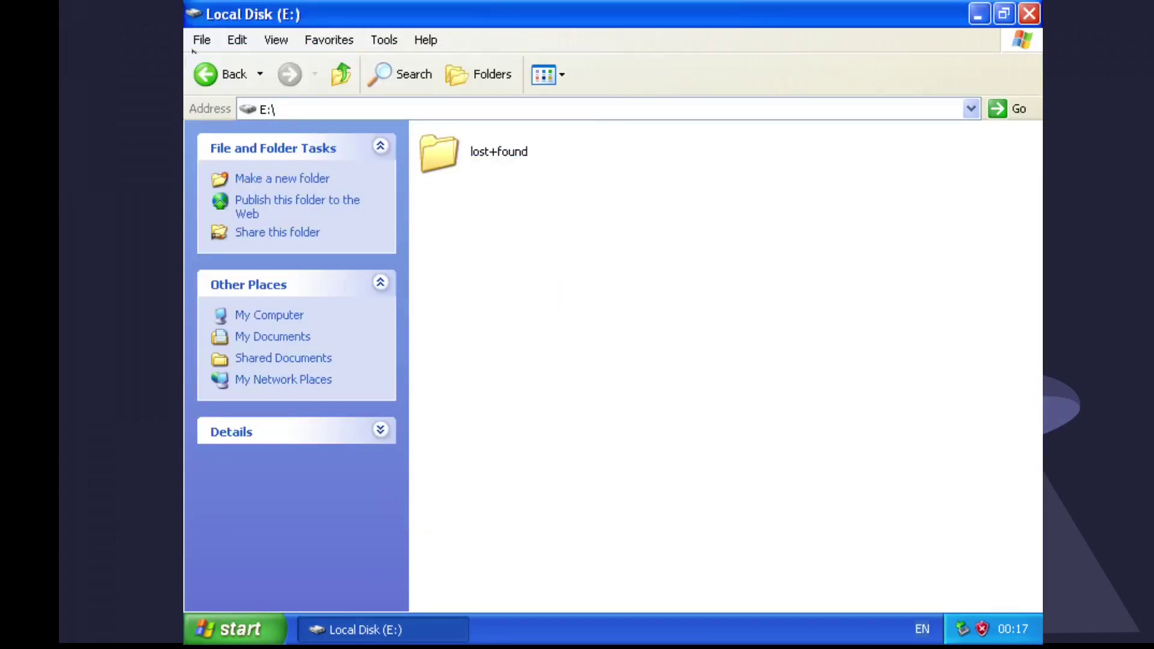
Return to My Computer and check the details and available actions of drive E:
click(203, 71)
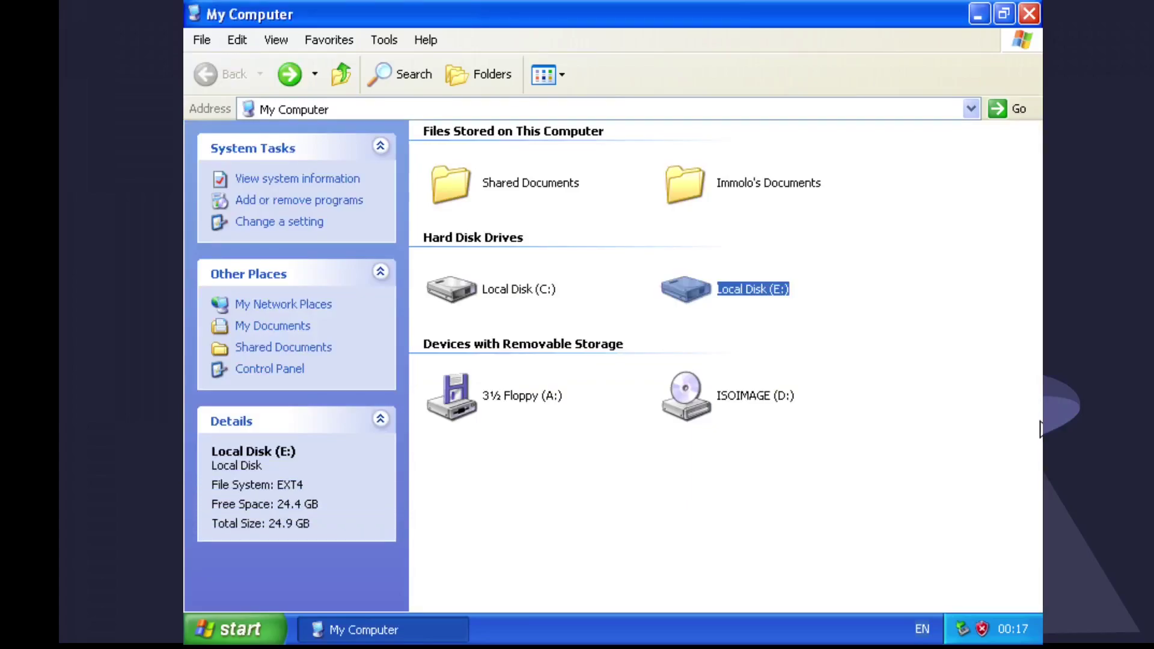
right_click(702, 281)
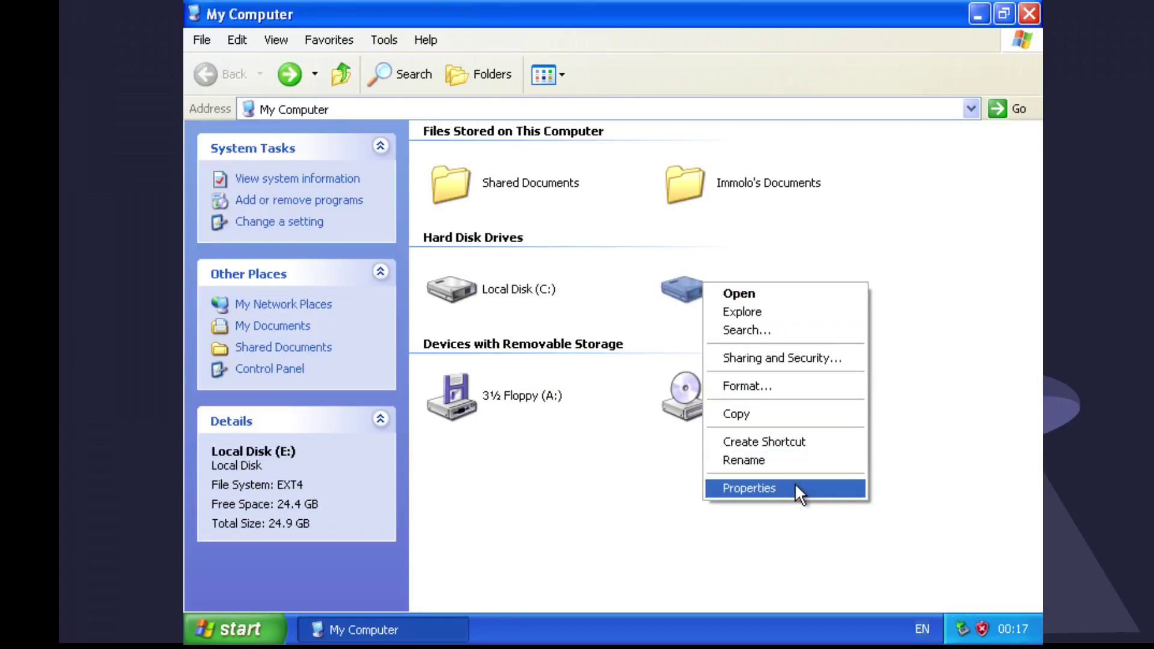
key(Escape)
key(alt+Right)
Reopen the virtual memory settings from System Properties and check the paging file configuration of drive E:
click(475, 584)
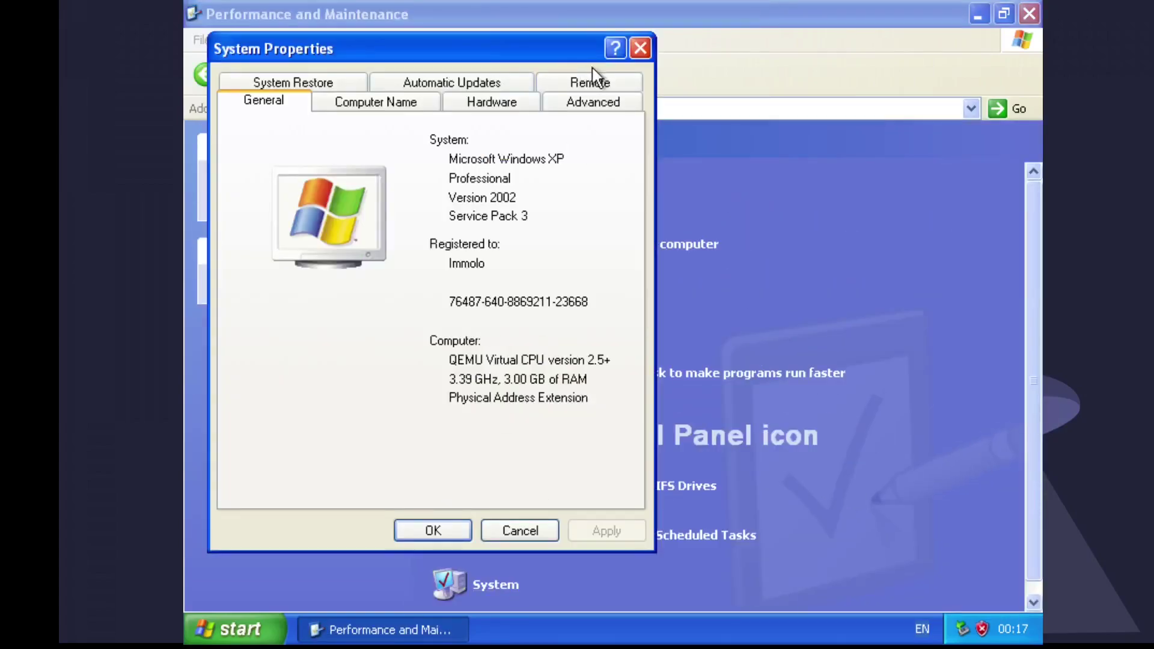
click(600, 102)
click(602, 180)
click(363, 81)
click(554, 463)
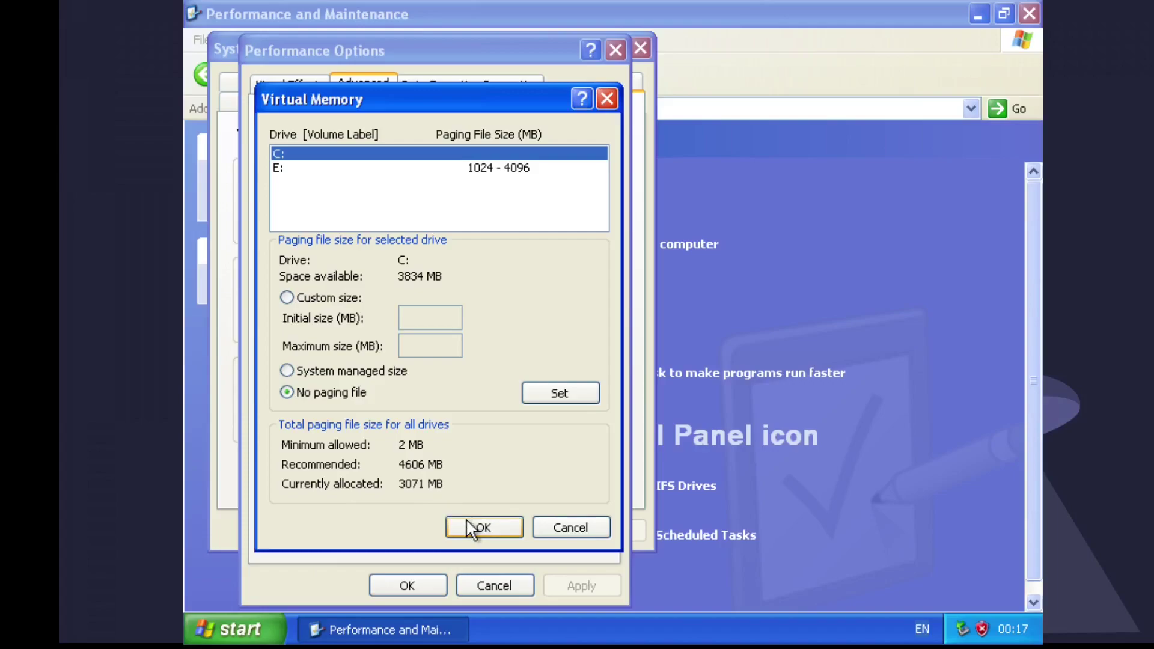
click(363, 168)
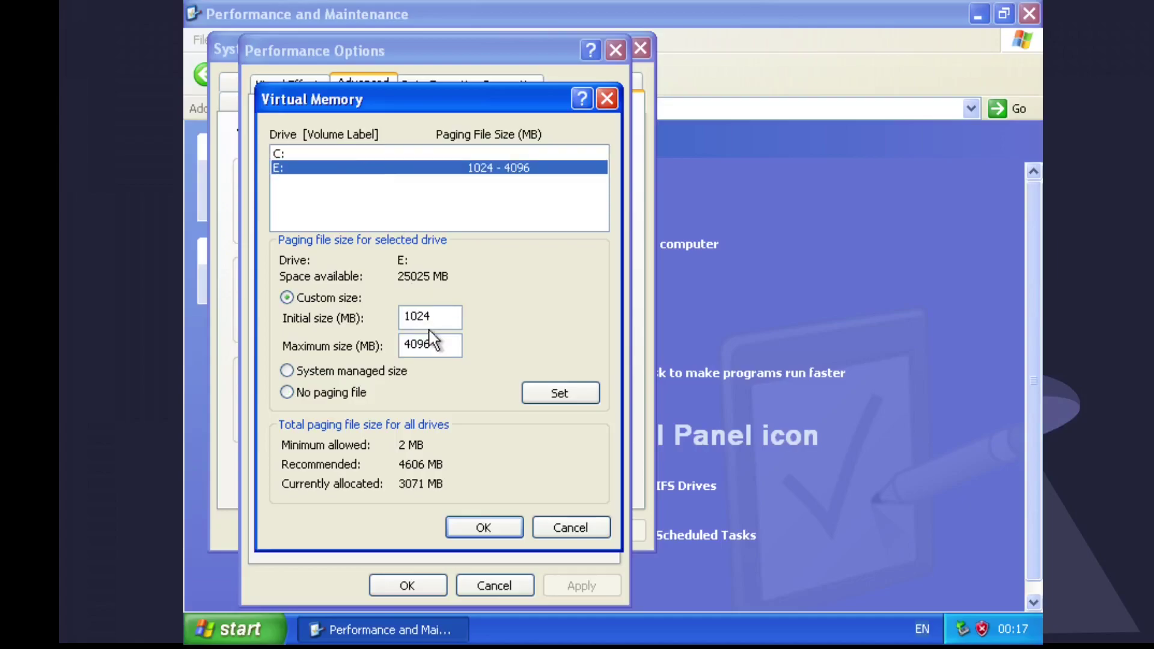
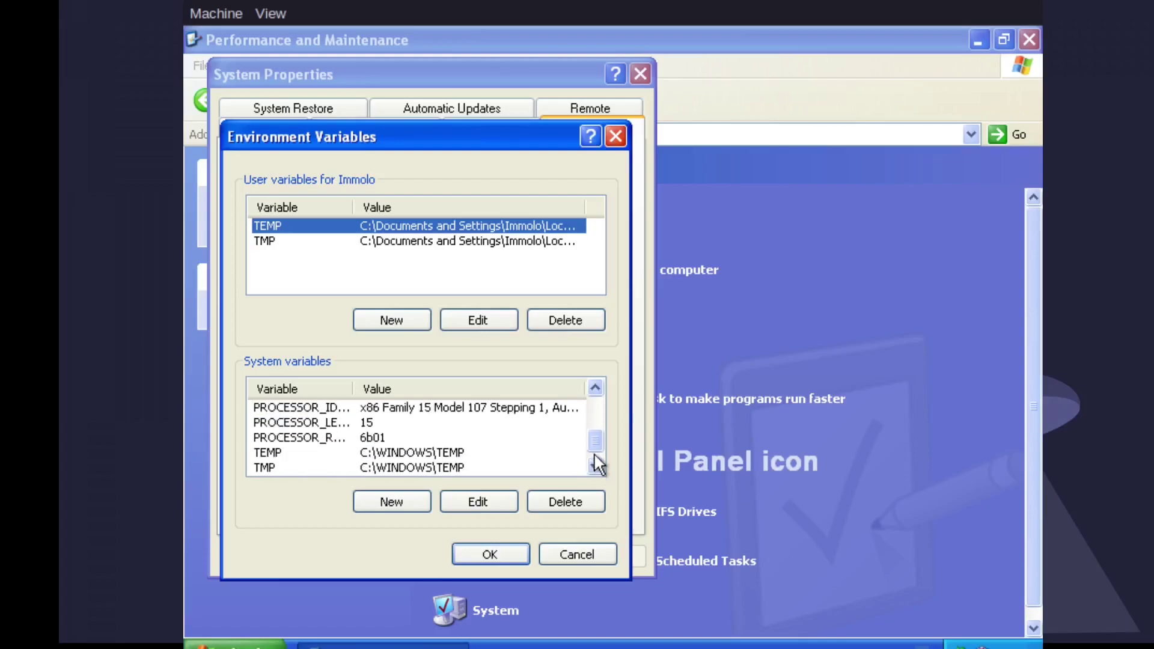
Look through the system variables in the environment variables settings
drag(595, 461, 425, 272)
key(alt)
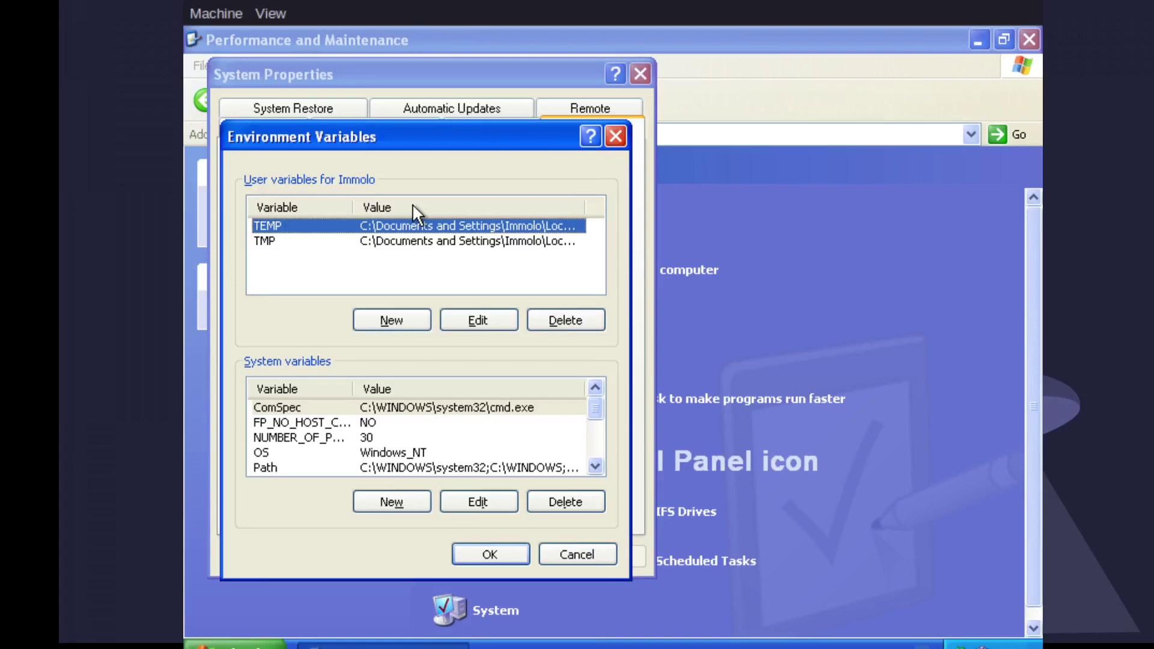
Open Disk Management in Computer Management from the Control Panel's Administrative Tools
key(super)
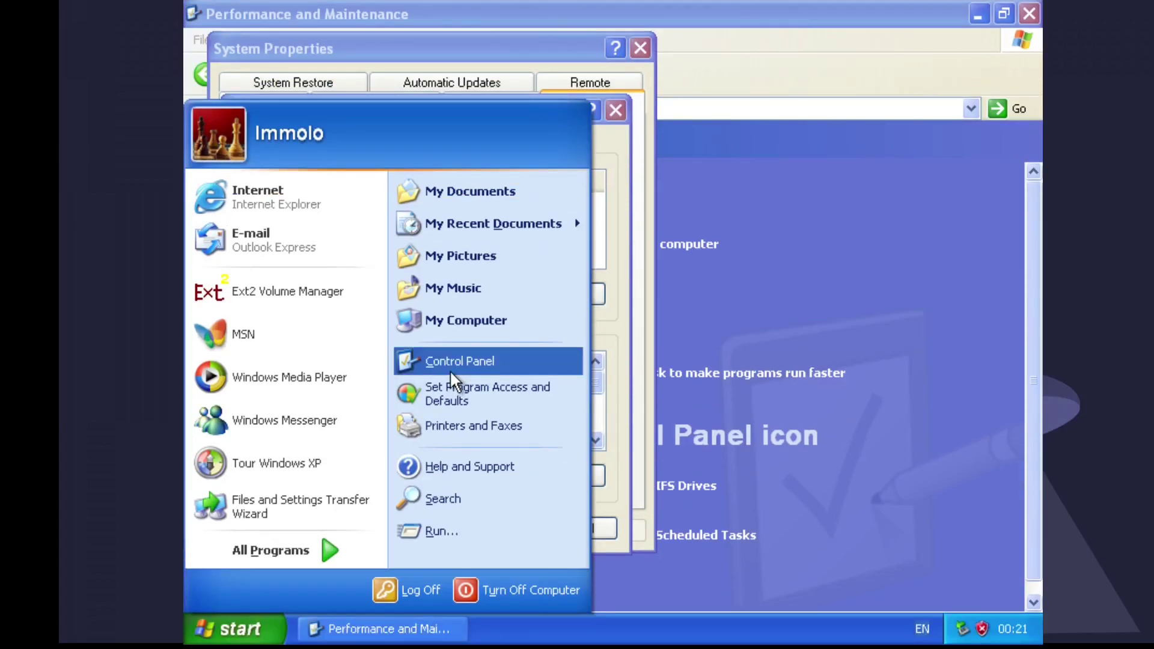
click(452, 361)
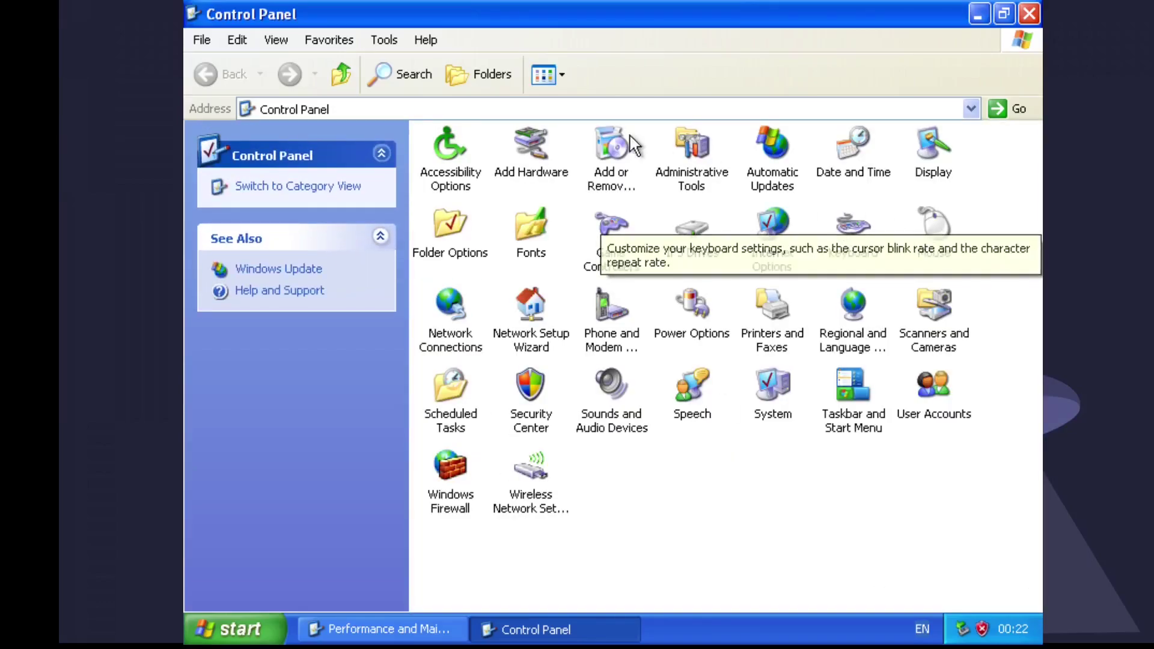
double_click(687, 138)
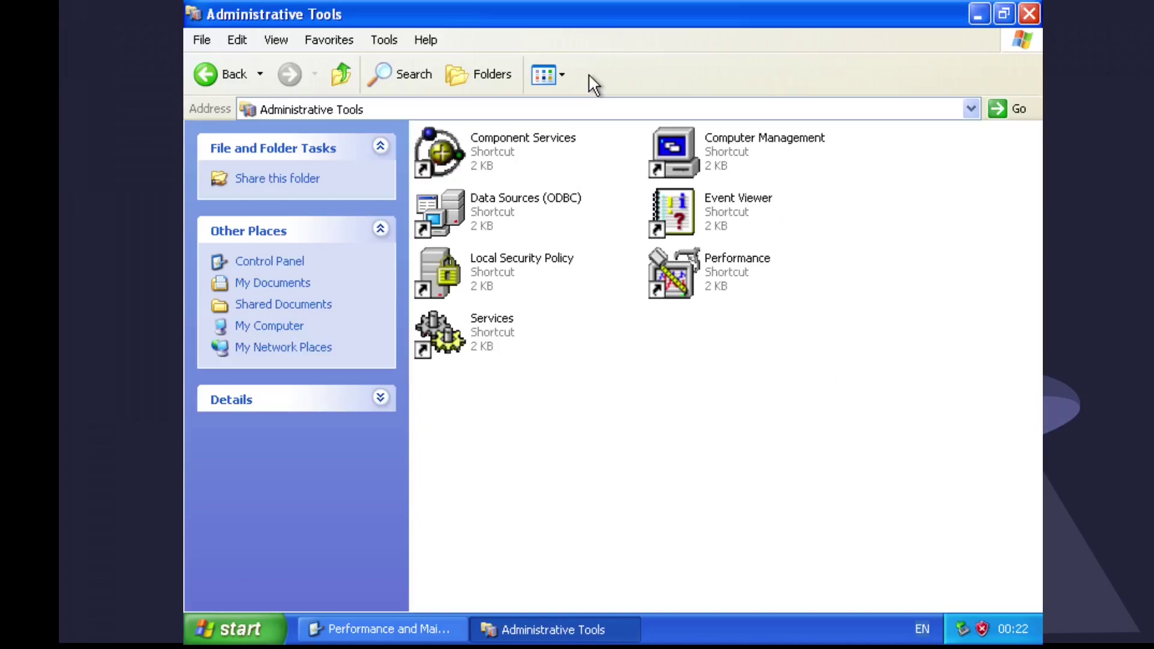
double_click(680, 153)
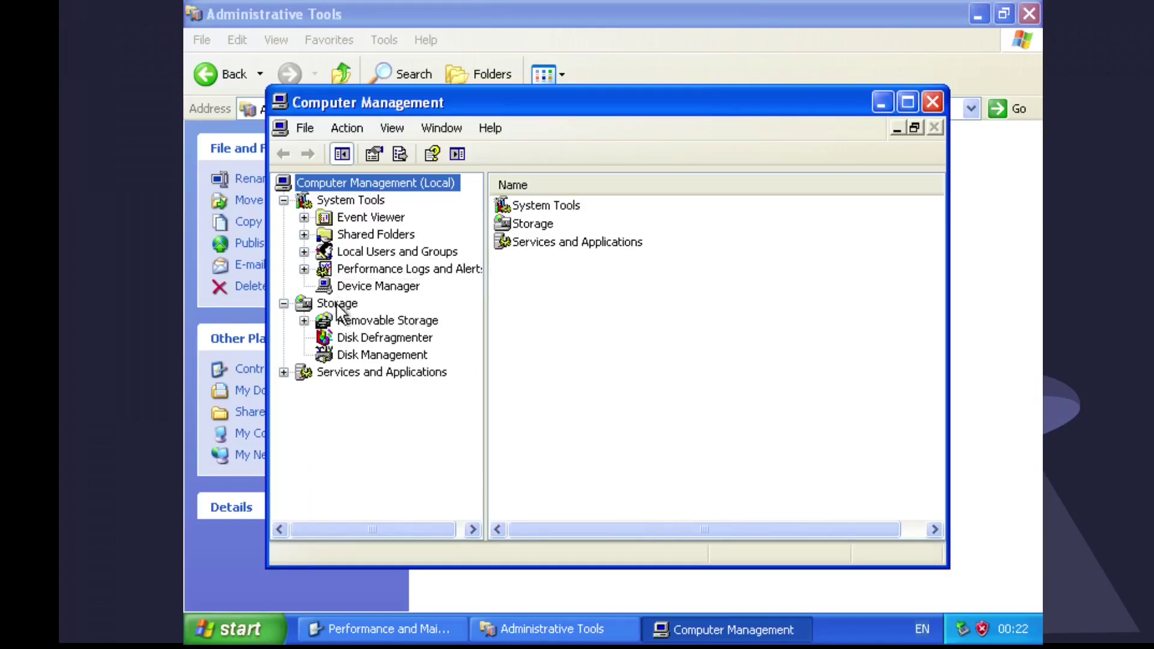
click(363, 355)
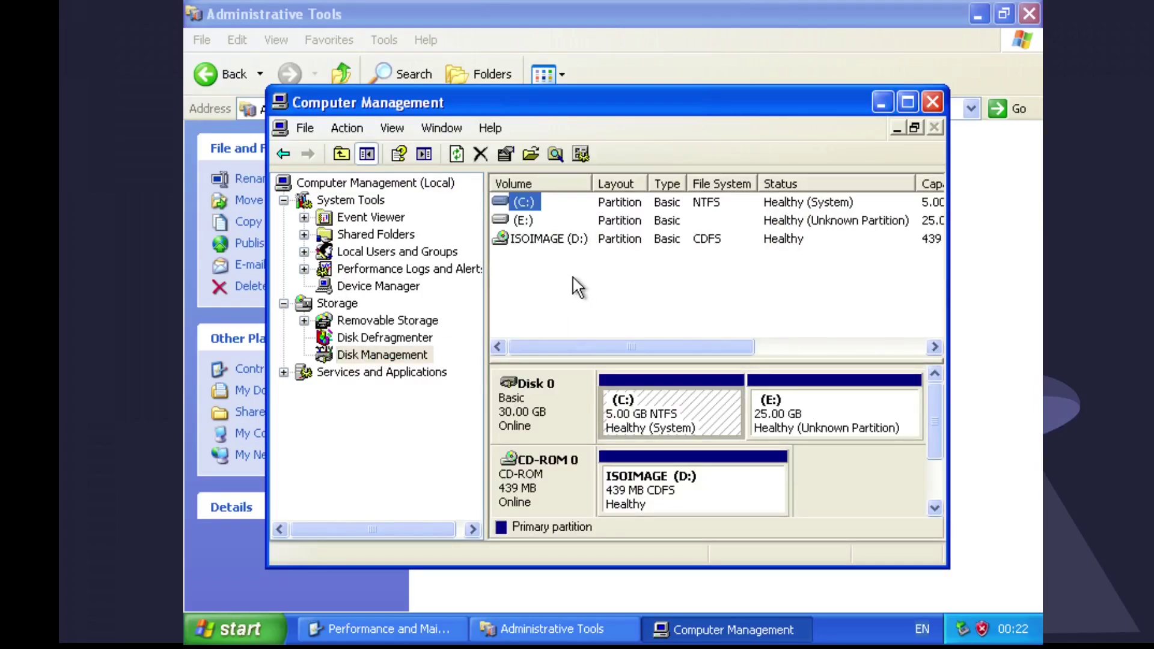
Check which partition actions are available for volume E: in the volume list
right_click(517, 218)
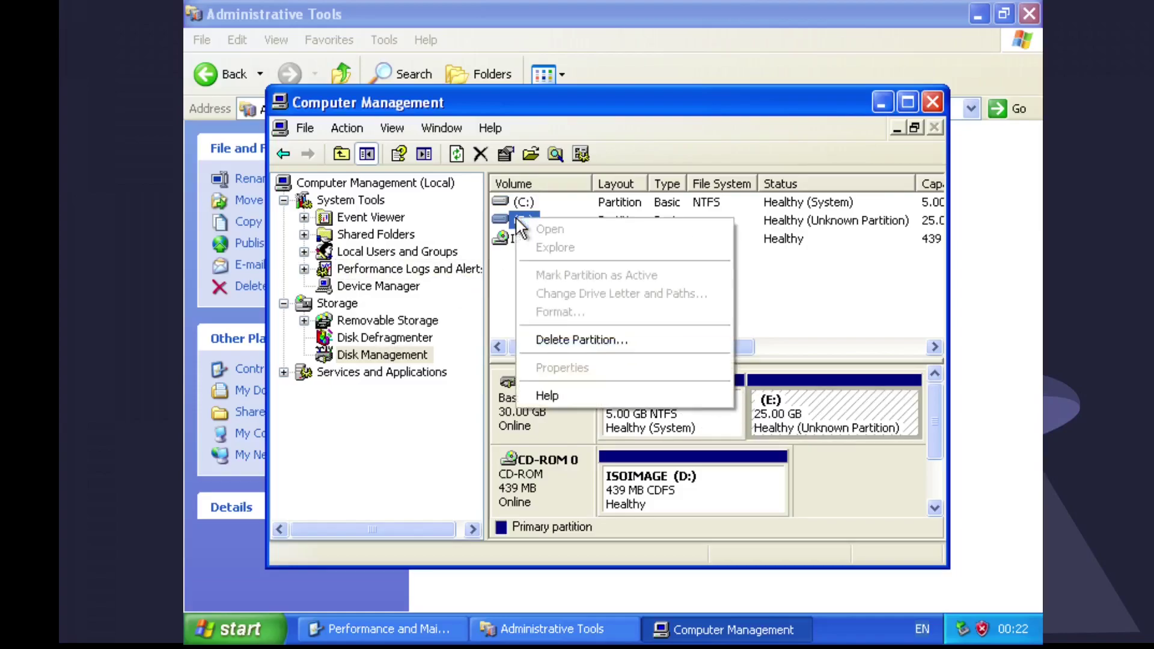
click(463, 96)
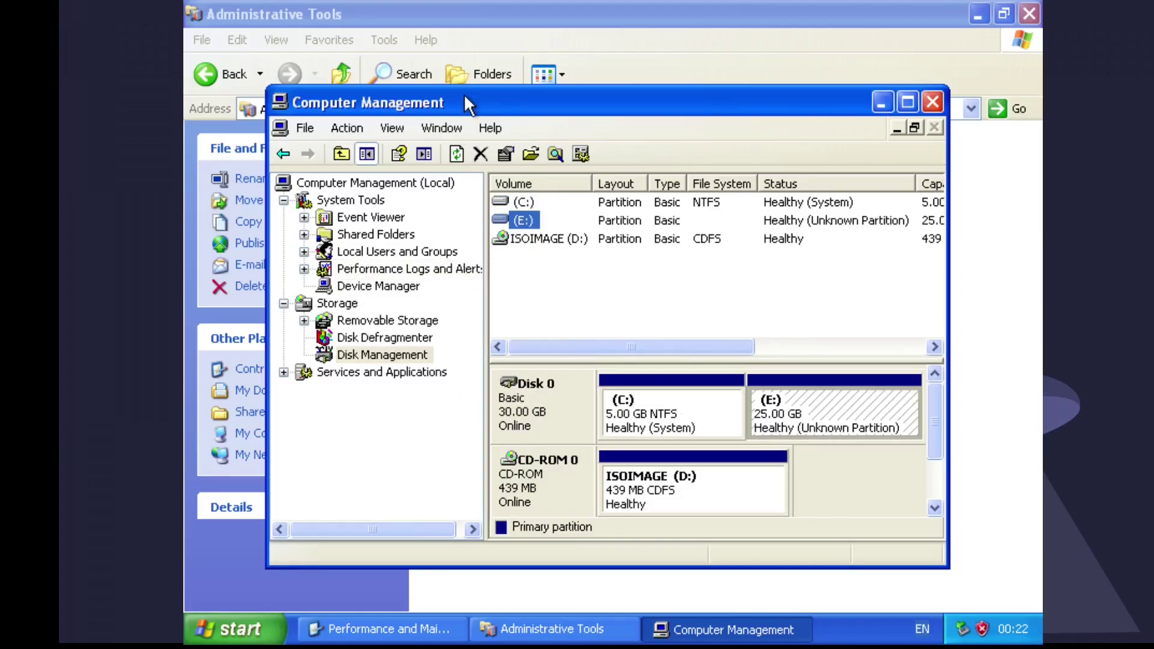
key(alt)
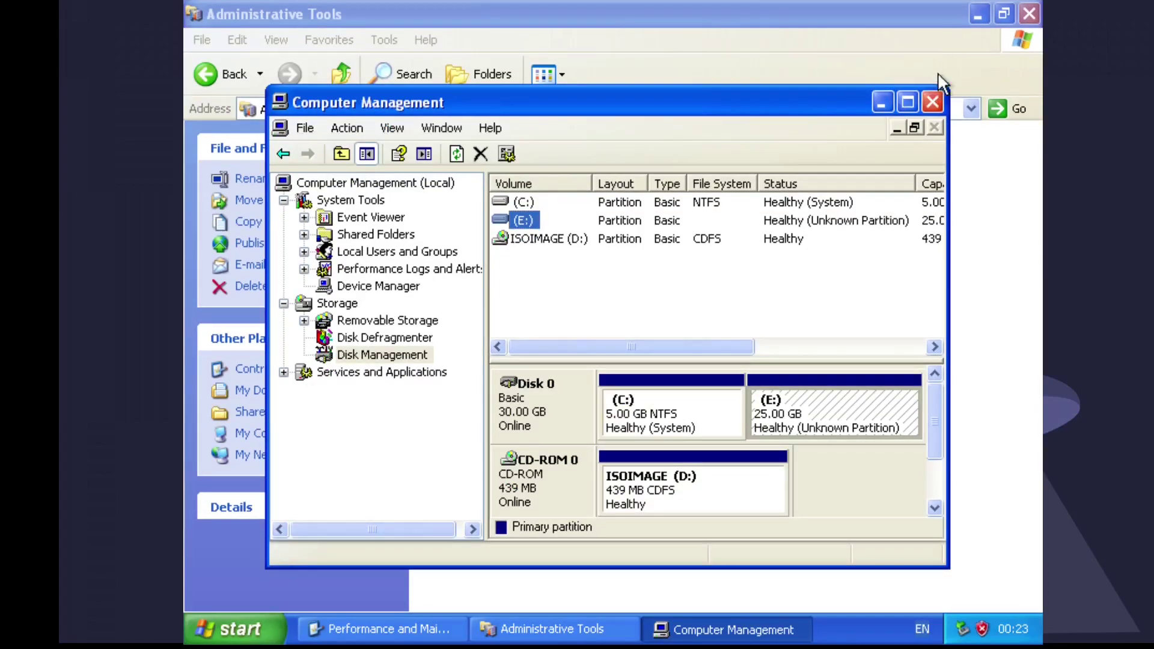
Close Computer Management and Administrative Tools, and open My Computer to view the hard disk drives
click(933, 102)
click(270, 390)
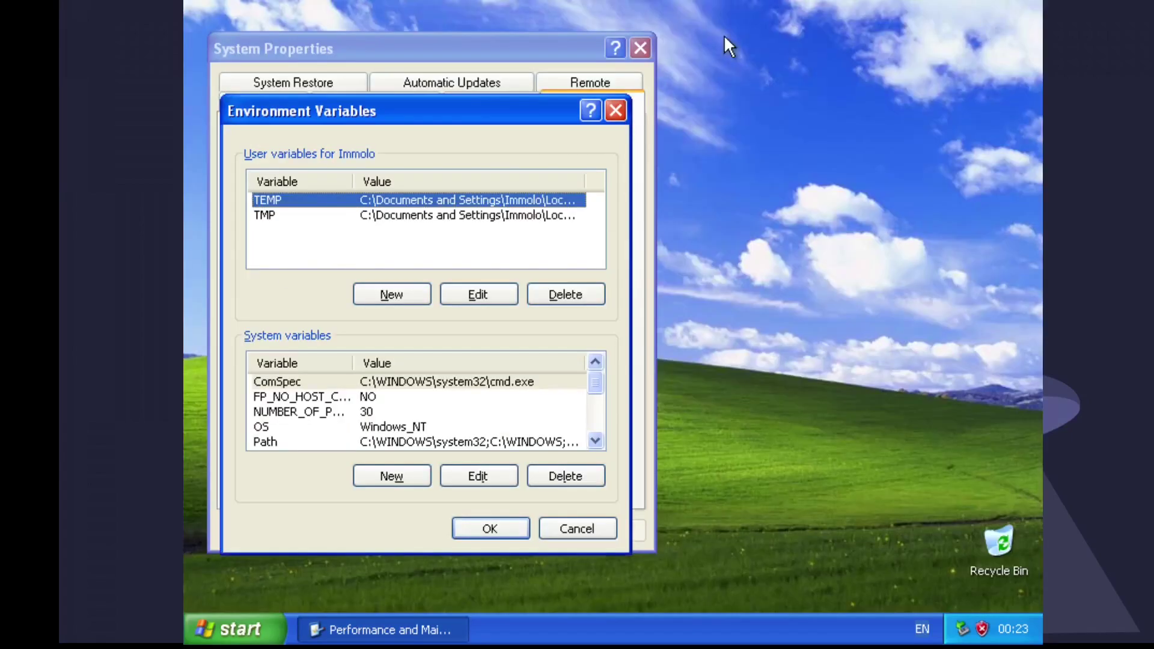
key(super)
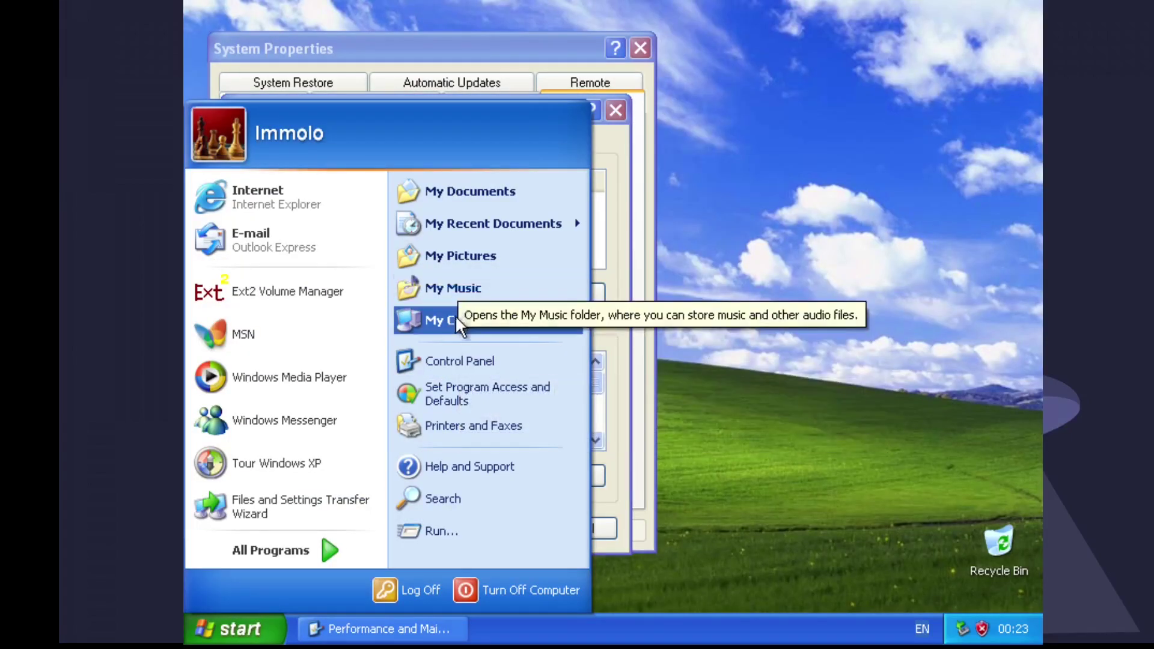
click(456, 317)
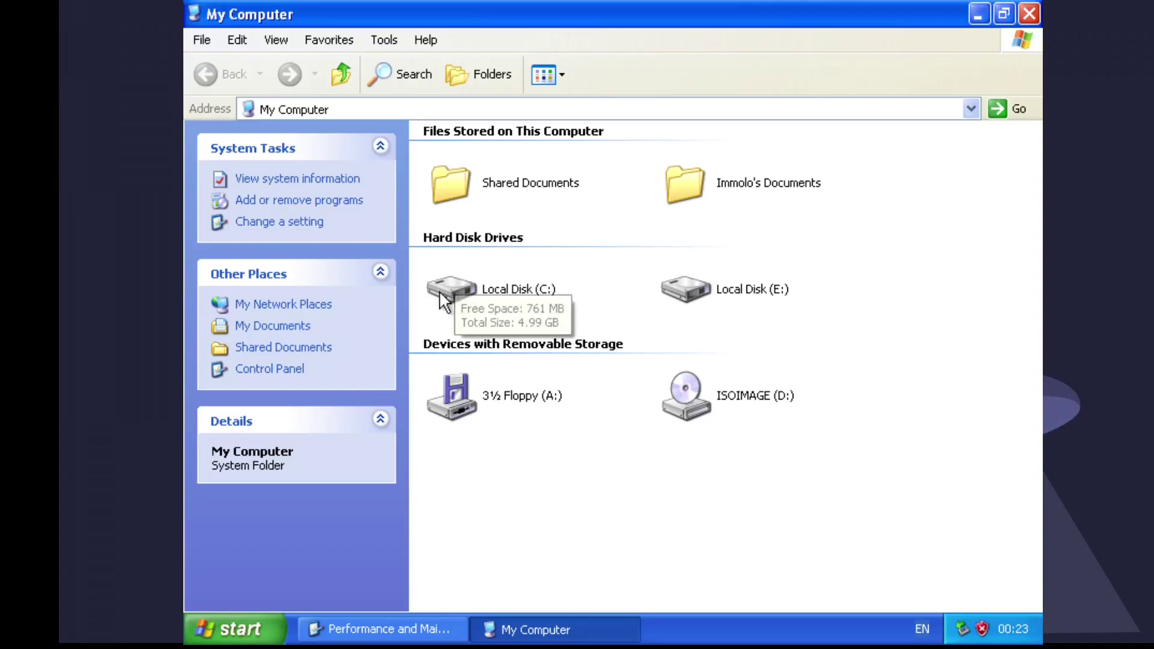
Open the properties of My Documents, inspect its target path, and open the folder that contains the target
right_click(292, 330)
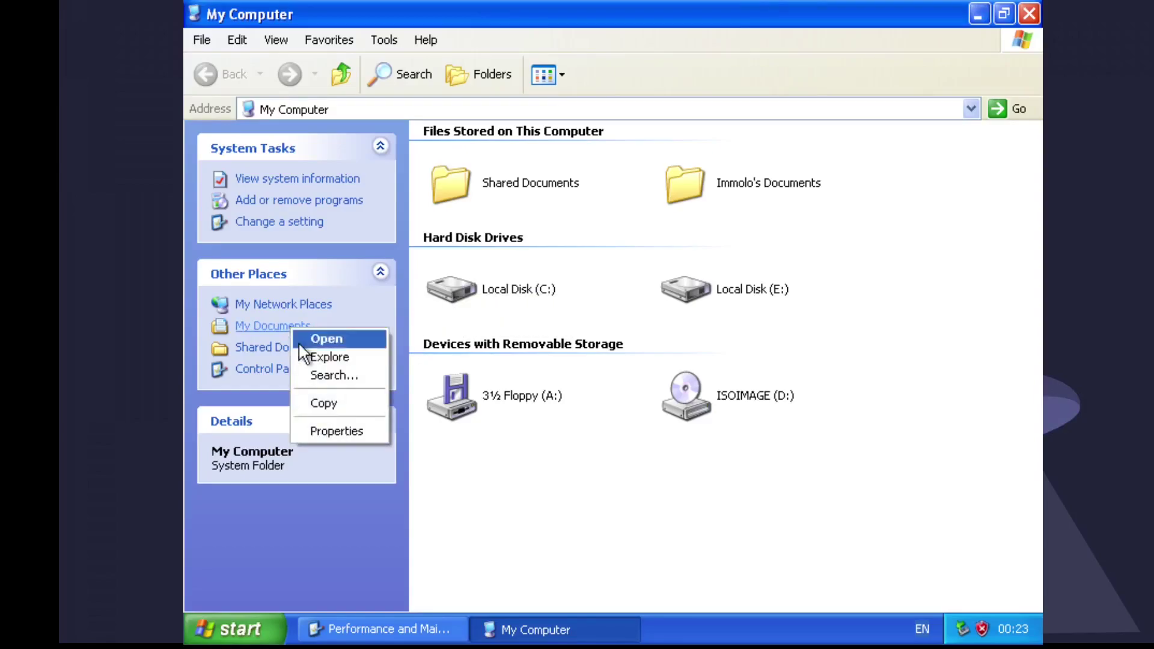
click(322, 431)
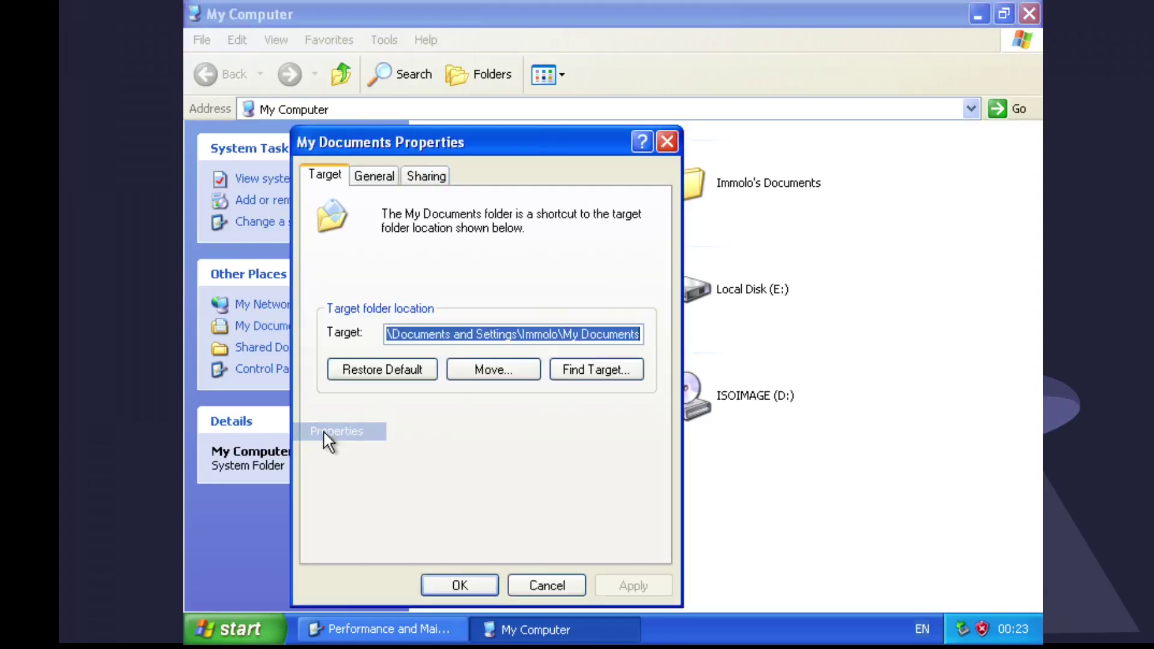
click(528, 333)
key(Home)
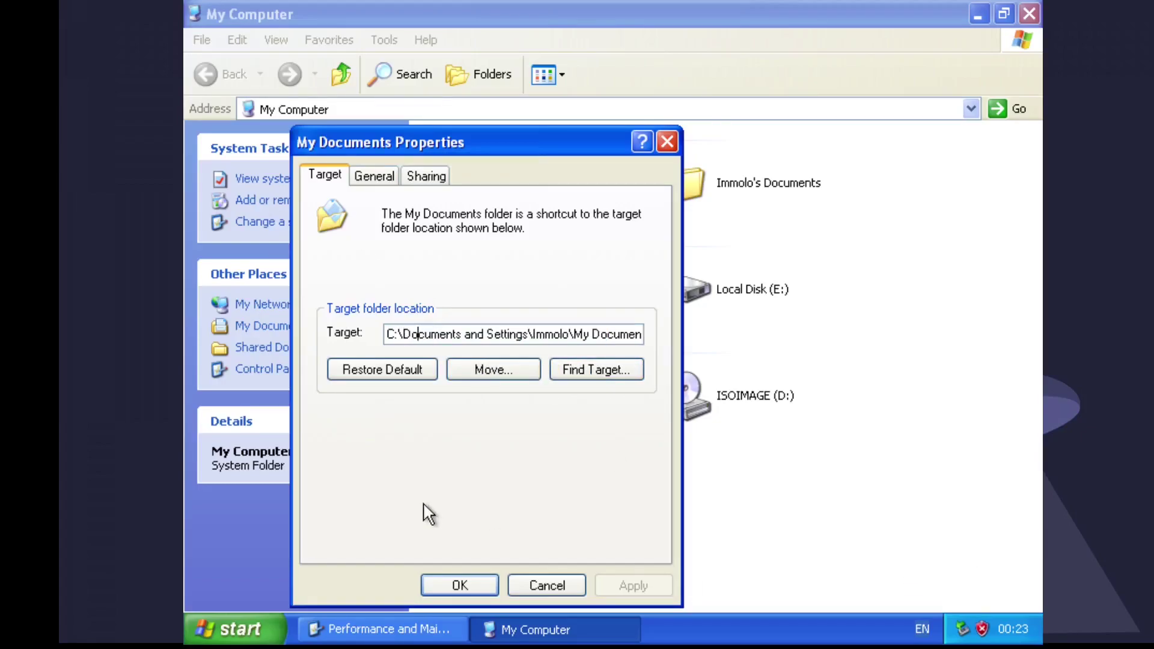
click(567, 379)
Select and copy all items in the user's profile folder
click(885, 378)
key(ctrl+a)
scroll(626, 250, up, 5)
right_click(625, 250)
click(652, 376)
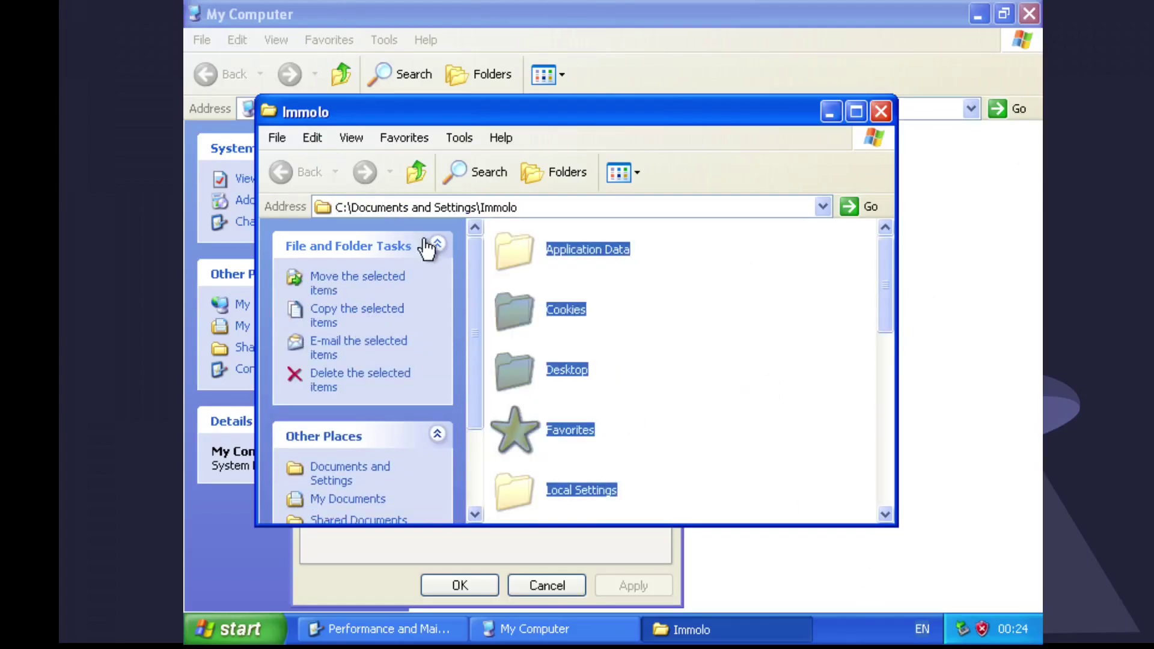
Go from the user's profile folder to the root of drive C: in the same folder window
click(421, 209)
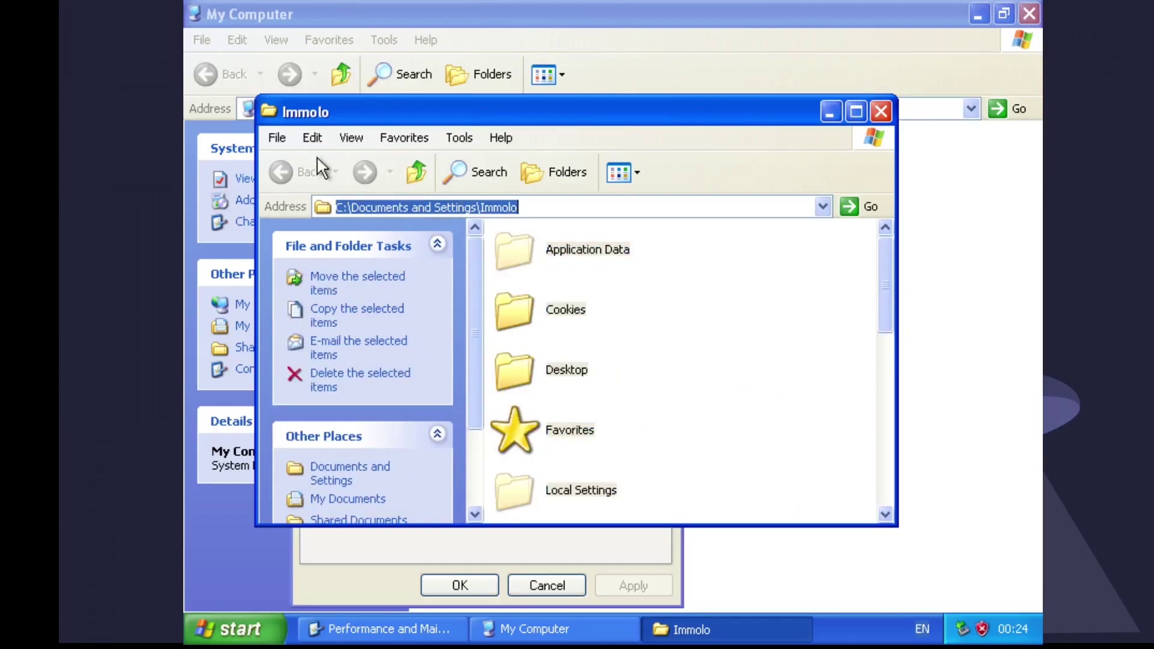
click(557, 207)
key(BackSpace)
key(BackSpace)
key(BackSpace)
key(BackSpace)
key(BackSpace)
key(BackSpace)
key(Return)
click(281, 172)
text(c:\)
key(Return)
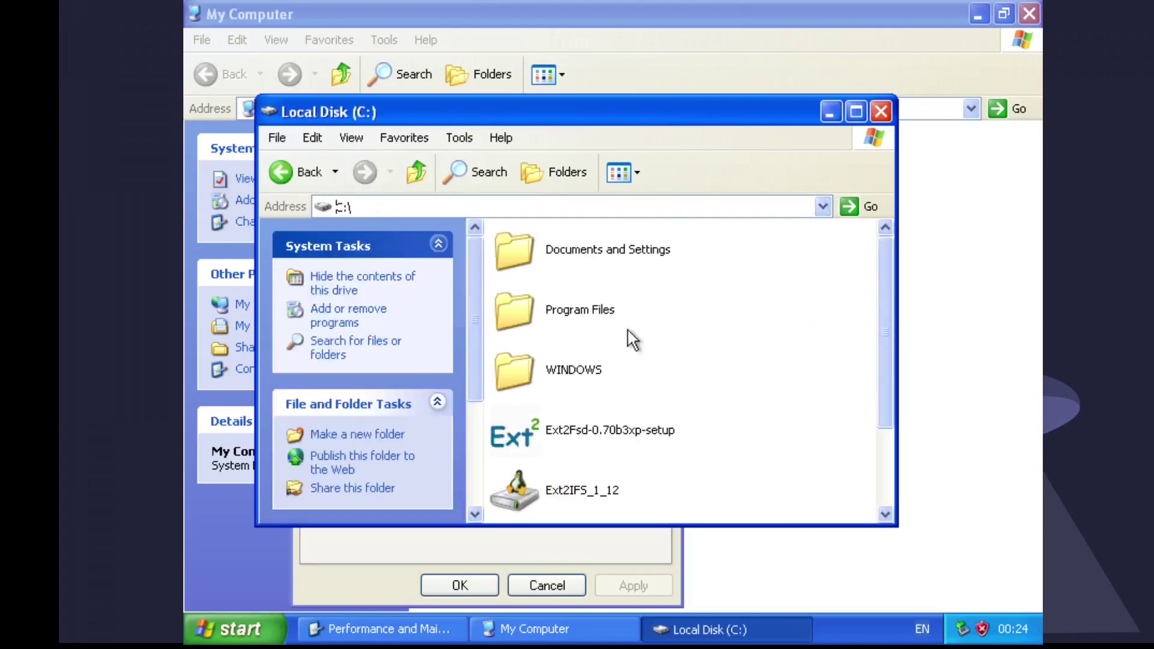
Copy the Documents and Settings folder from drive C: and paste it into the root of drive E:
right_click(577, 247)
click(613, 413)
click(451, 204)
text(e:)
key(Return)
right_click(575, 383)
click(609, 460)
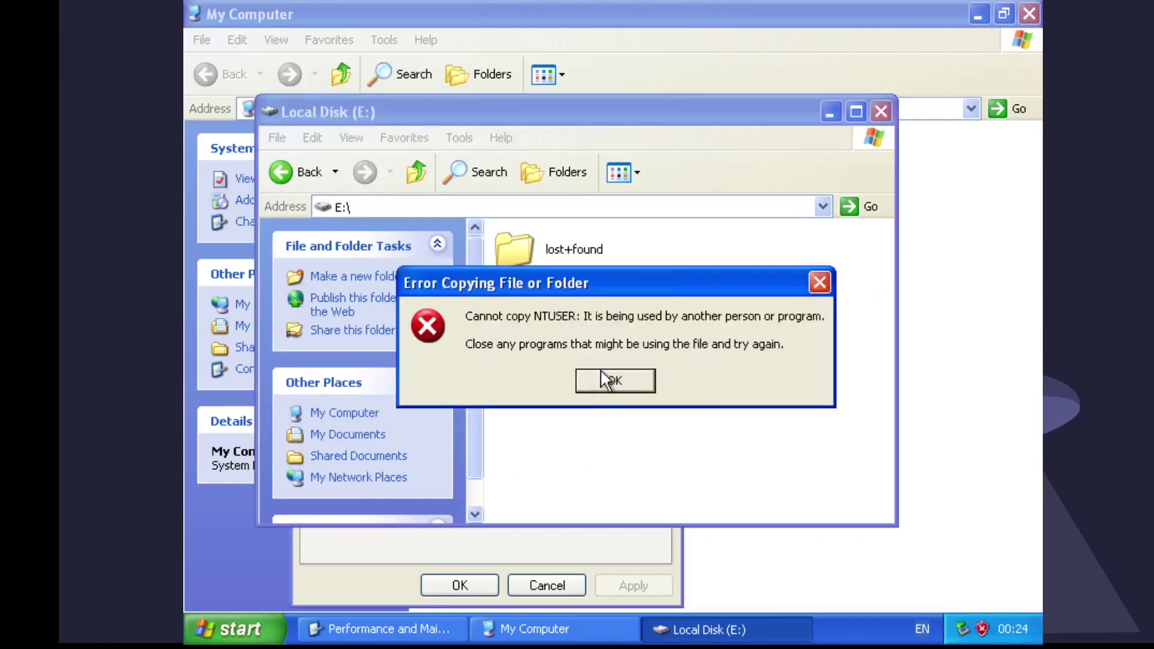
click(611, 381)
Create a folder named My Documents inside Documents and Settings on drive E:
double_click(514, 250)
right_click(572, 297)
mouse_move(721, 474)
click(824, 300)
text(My Documents)
key(Return)
Open E:\Documents and Settings\My Documents in a second folder window beside the My Documents properties, and copy its path
key(alt+Return)
drag(542, 146, 889, 153)
click(938, 363)
click(502, 269)
text(e:)
key(Return)
double_click(577, 312)
key(Return)
click(604, 270)
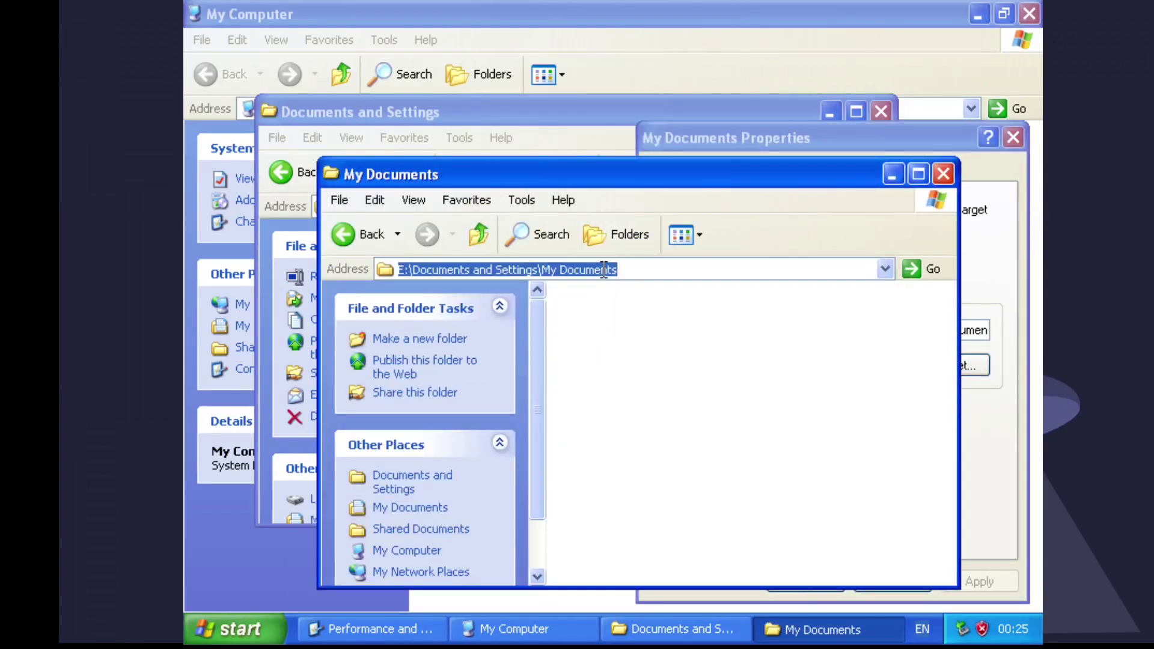
Set the My Documents target to E:\Documents and Settings\My Documents and move the existing files there
click(1000, 253)
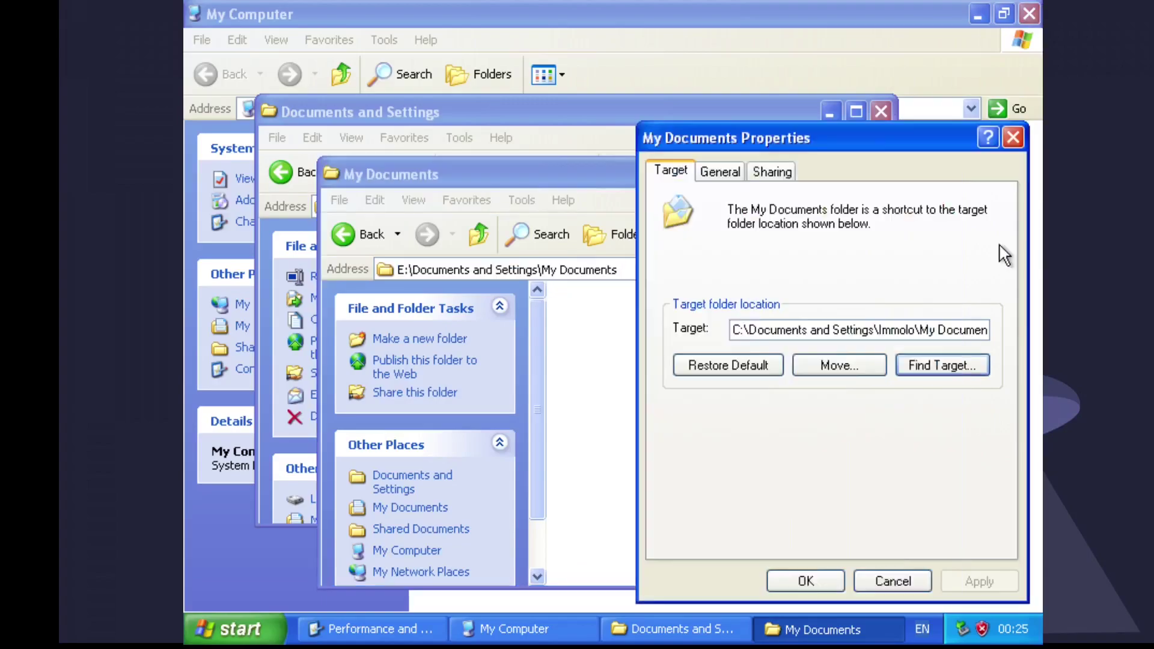
drag(733, 330, 986, 330)
key(BackSpace)
key(ctrl+v)
click(980, 581)
click(560, 402)
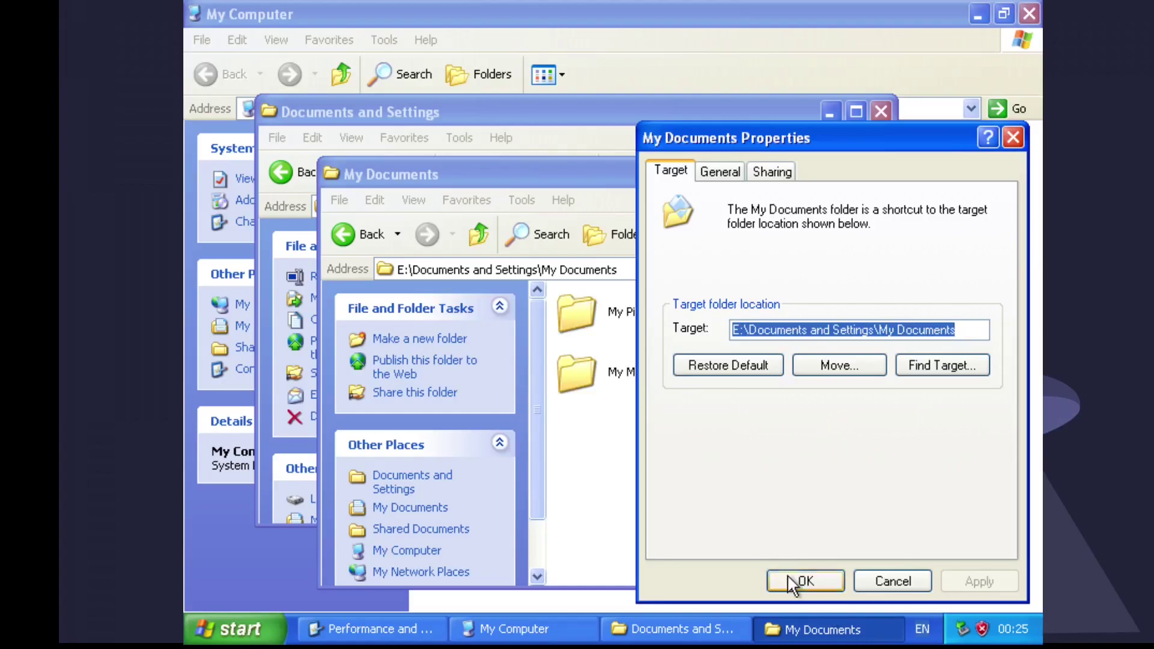
click(788, 571)
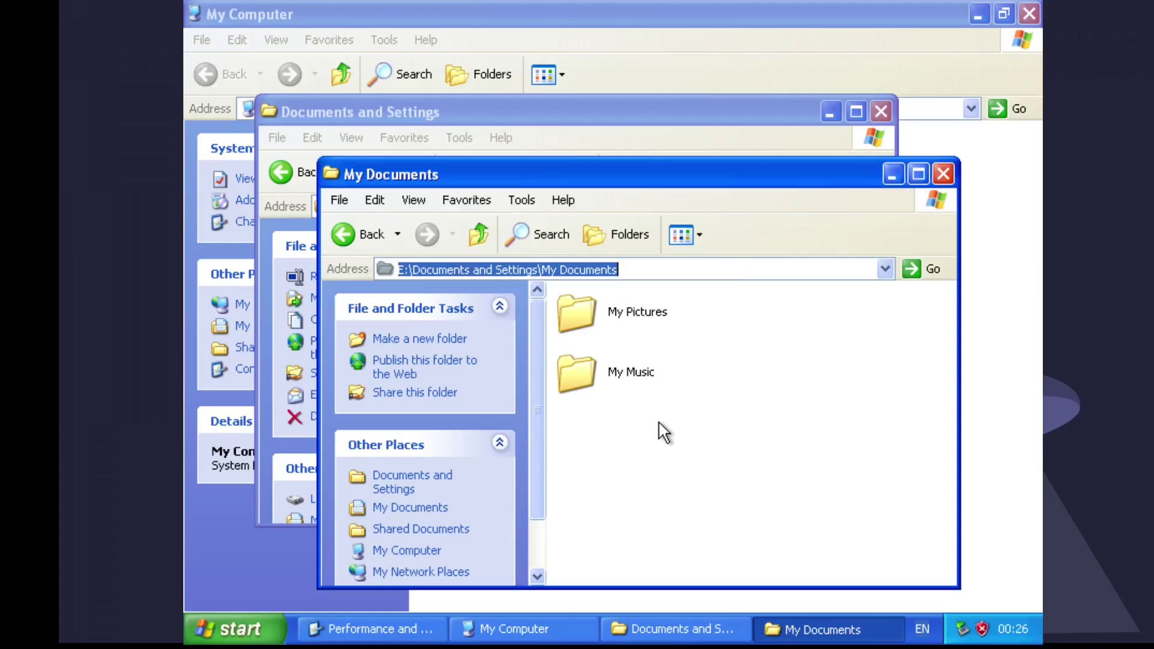
Minimize the My Documents and My Computer windows, and create a folder named Temp in the root of drive E:
click(892, 175)
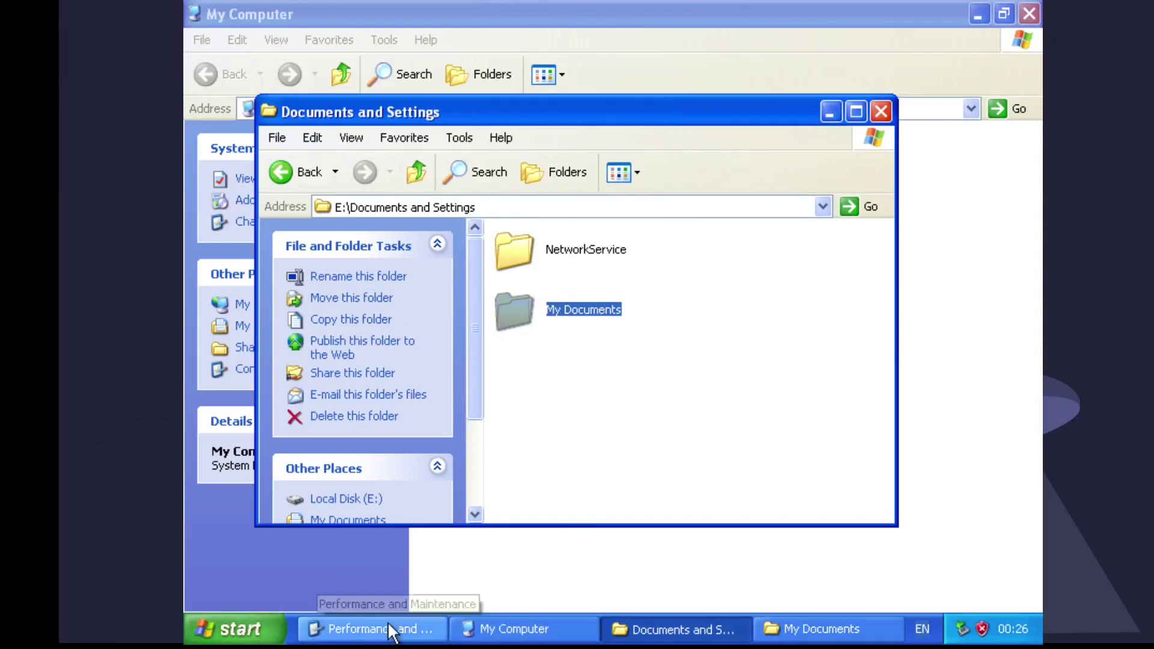
click(986, 16)
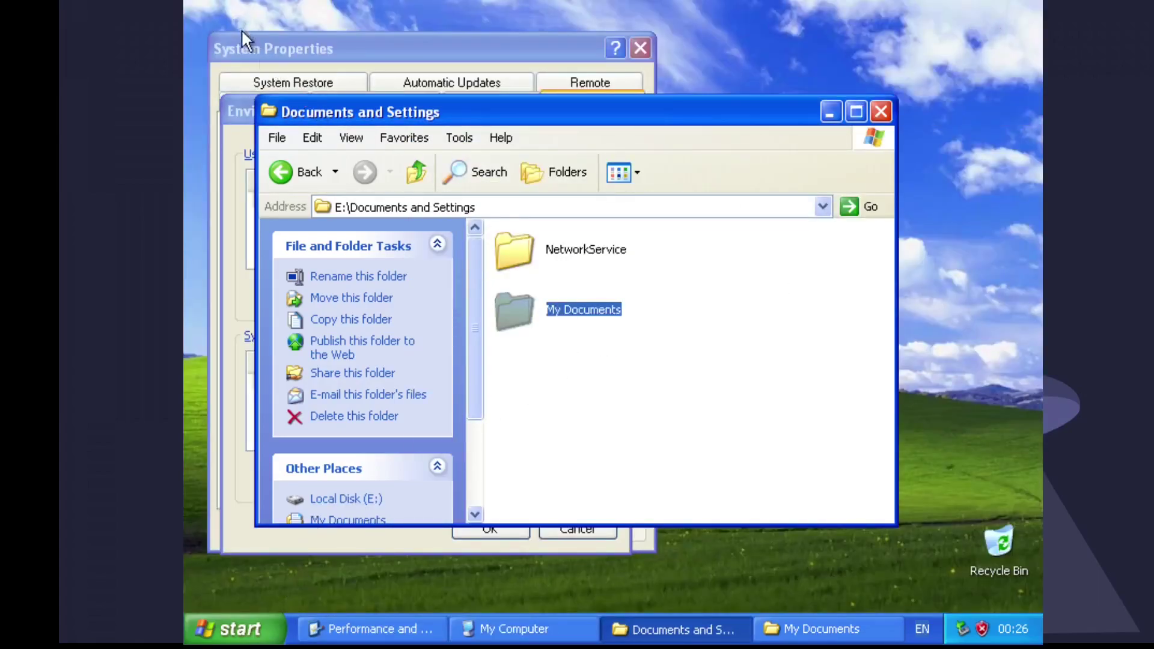
click(298, 172)
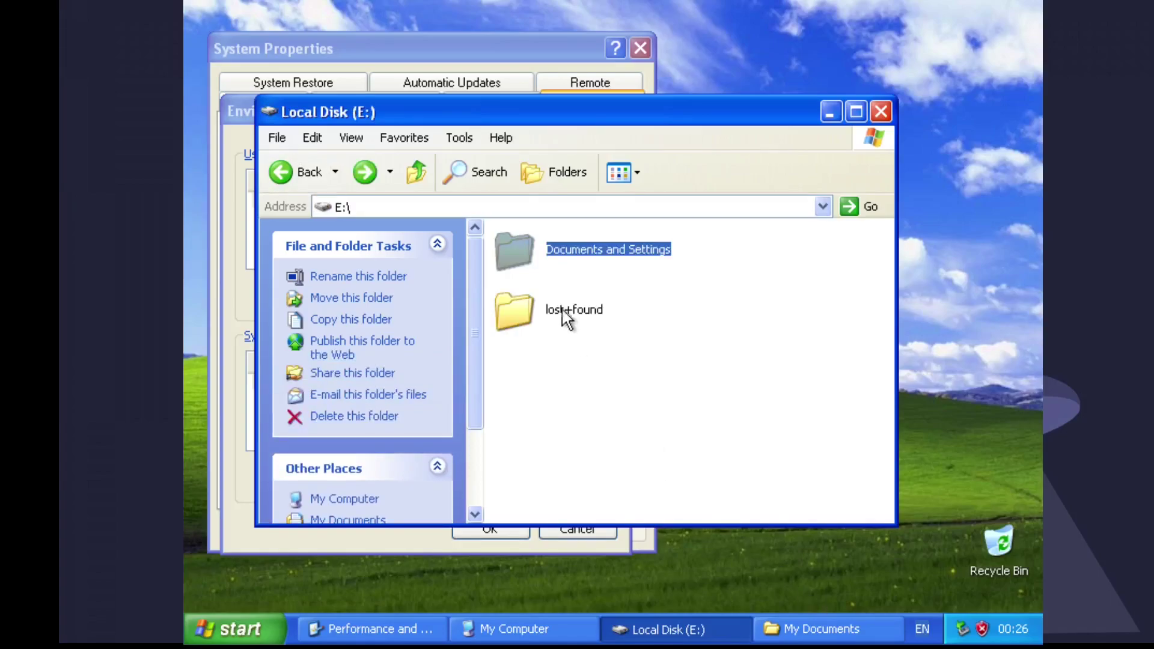
right_click(545, 444)
mouse_move(631, 592)
click(762, 419)
text(Temp)
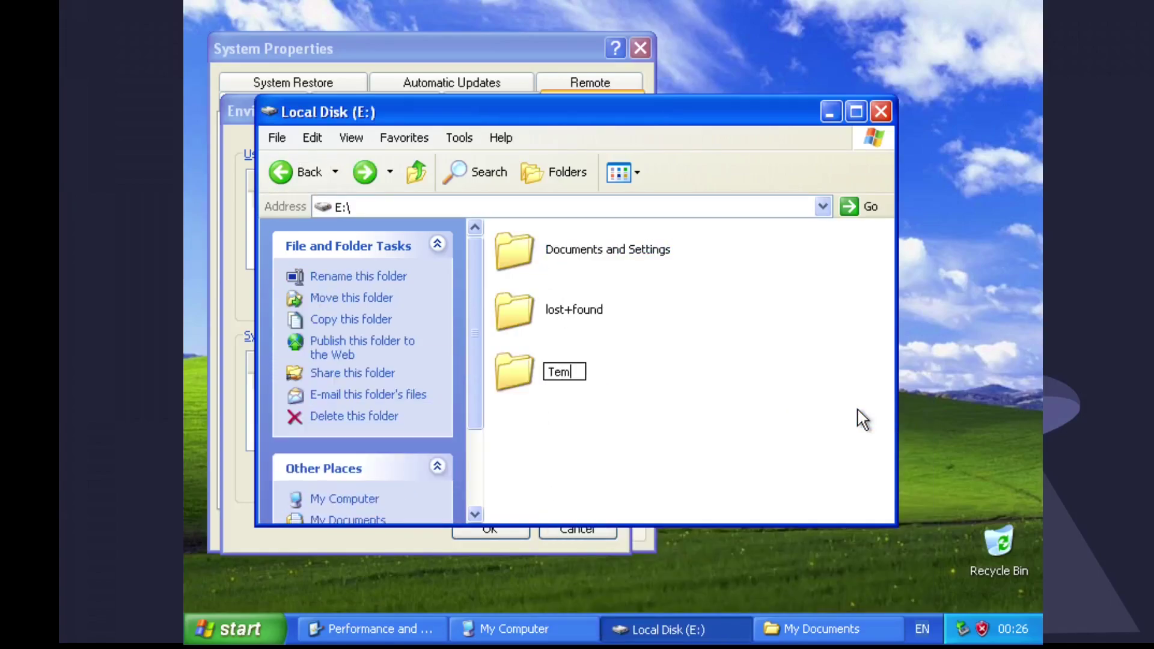
Set the user environment variables TEMP and TMP to e:\Temp
click(227, 547)
click(474, 290)
click(528, 249)
drag(544, 246, 370, 246)
text(e:)
click(445, 282)
double_click(451, 214)
drag(544, 246, 384, 247)
key(BackSpace)
key(BackSpace)
text(e:)
click(447, 286)
Set the system environment variables TEMP to e:\Temp and TMP to e:\temp
click(595, 442)
click(595, 442)
double_click(469, 415)
text(e:\Temp)
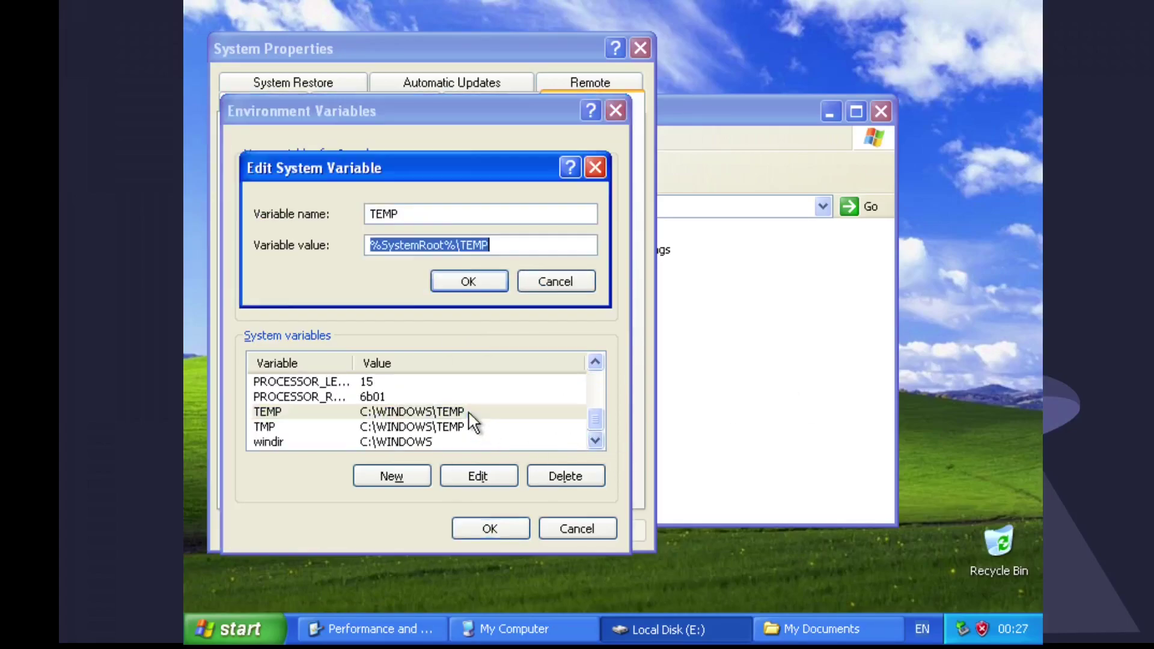
click(467, 278)
double_click(481, 442)
drag(490, 246, 370, 246)
text(e:\temp)
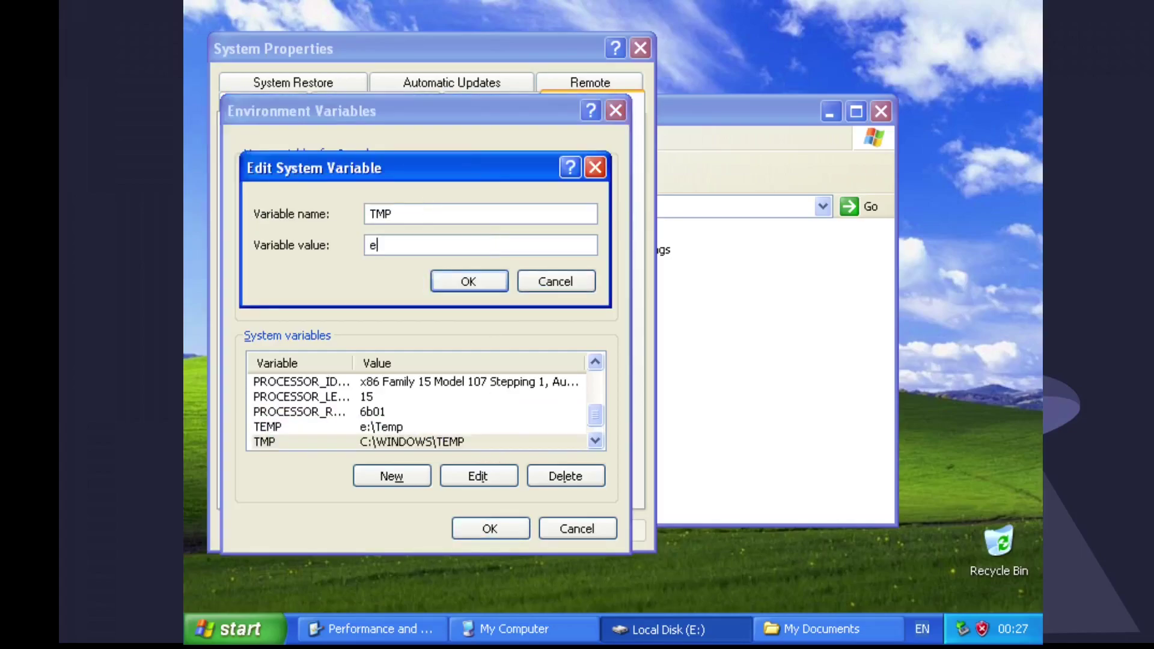
click(448, 280)
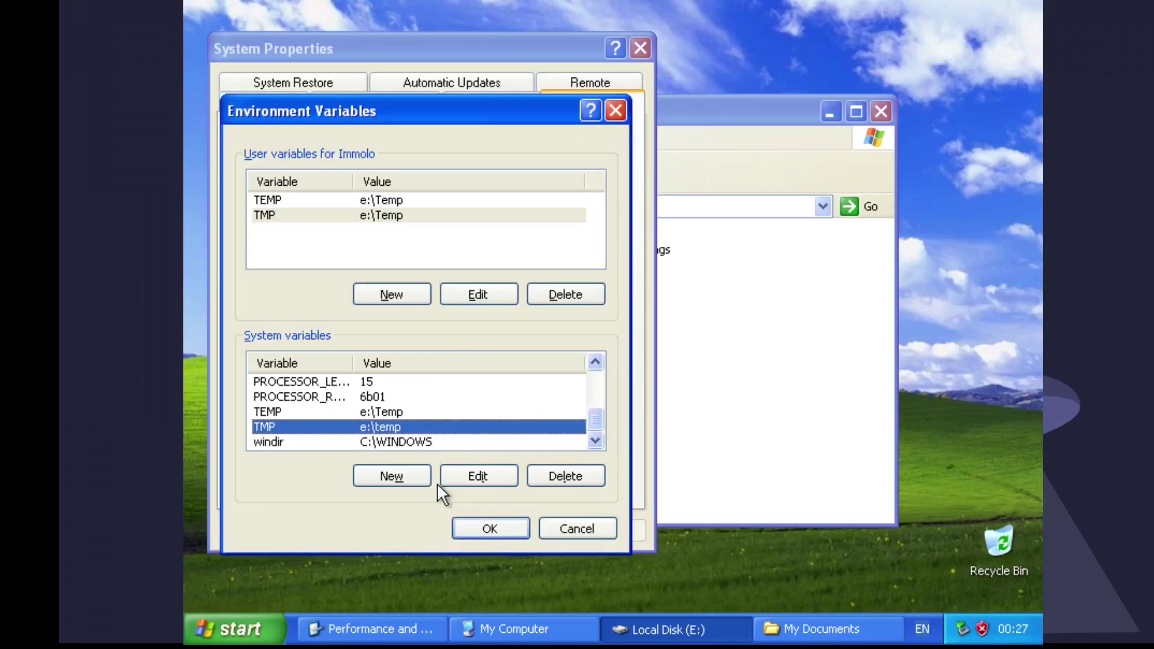
Save the environment variables, close System Properties, and restart the computer
click(475, 527)
click(520, 530)
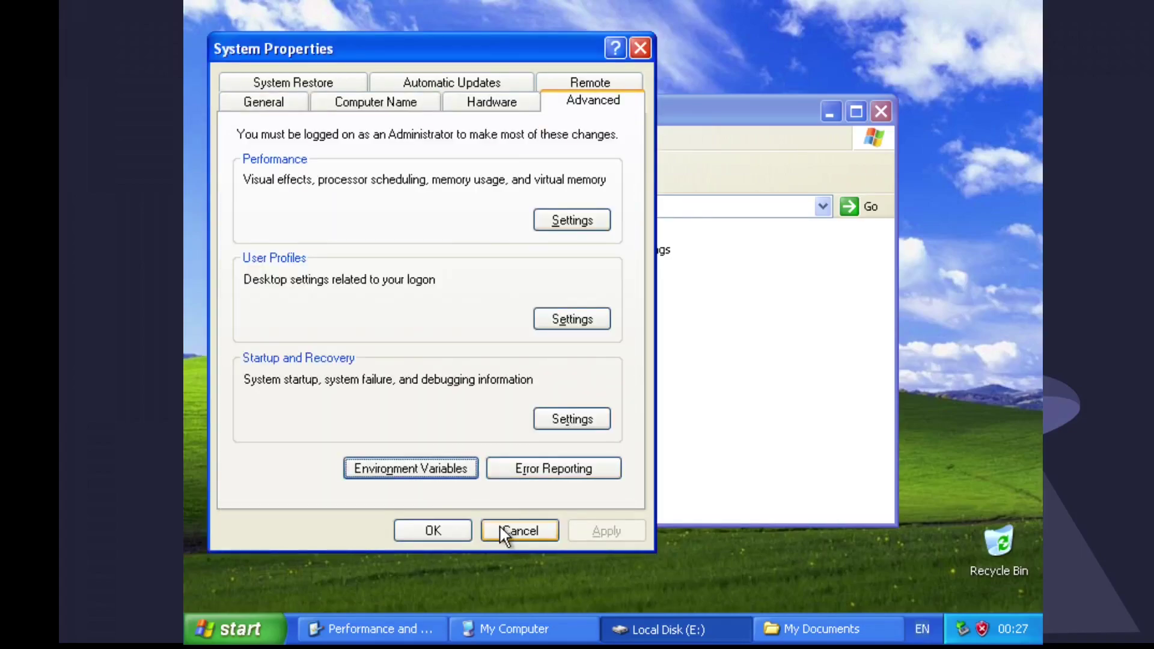
click(207, 629)
click(466, 590)
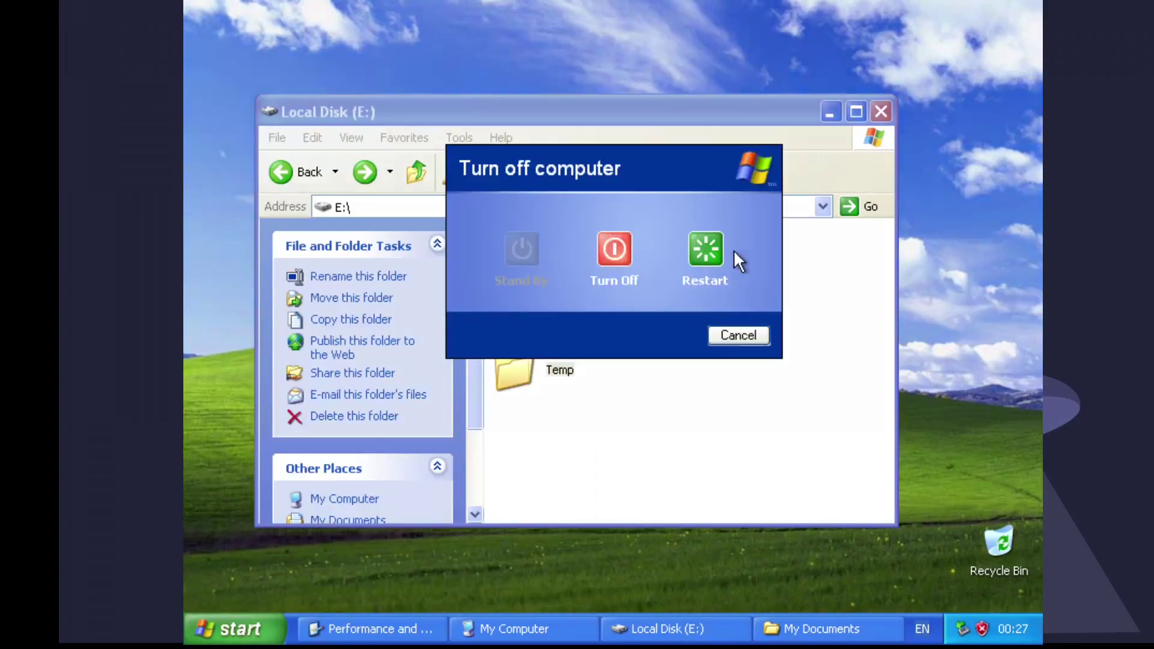
click(705, 252)
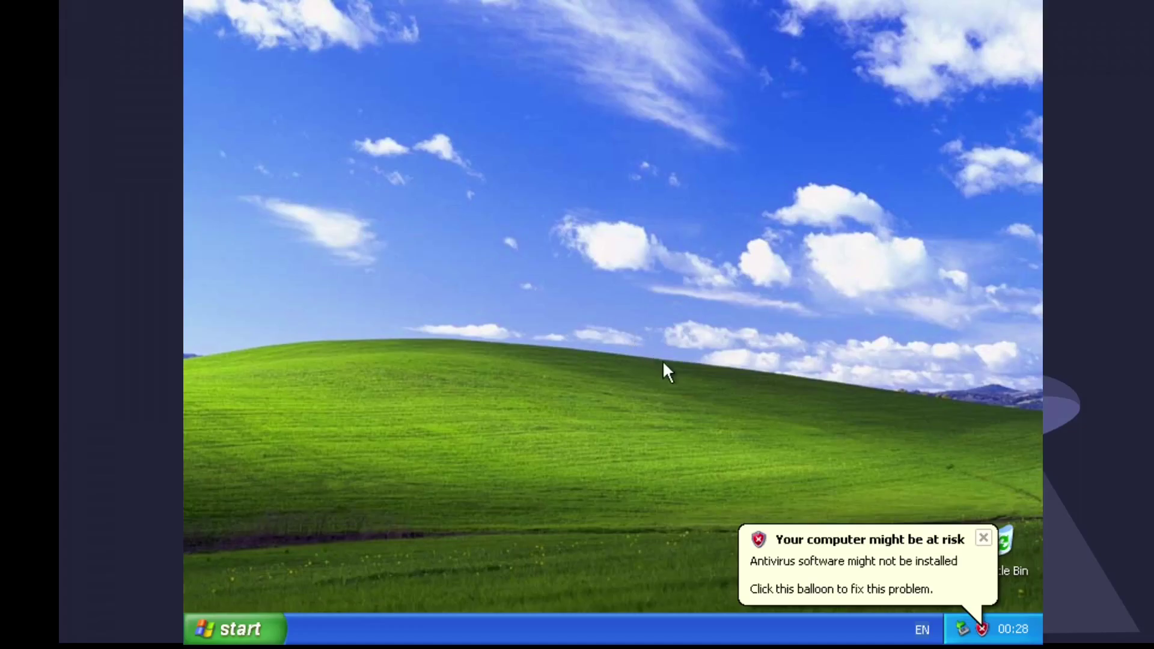
click(256, 630)
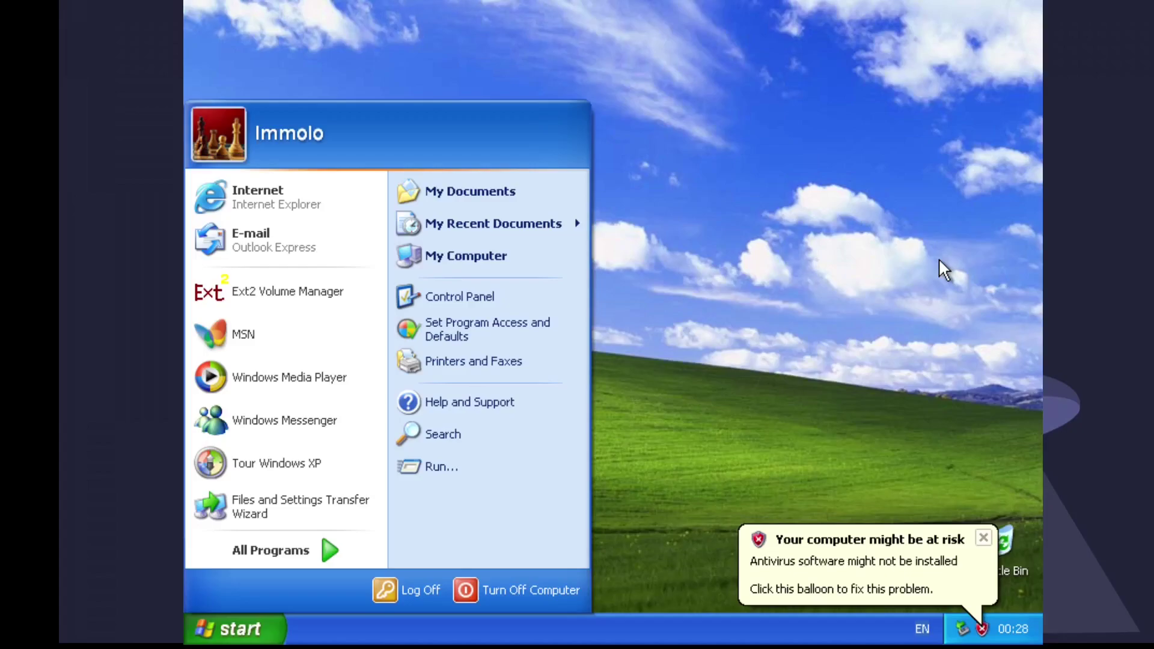
click(962, 49)
key(ctrl+alt+m)
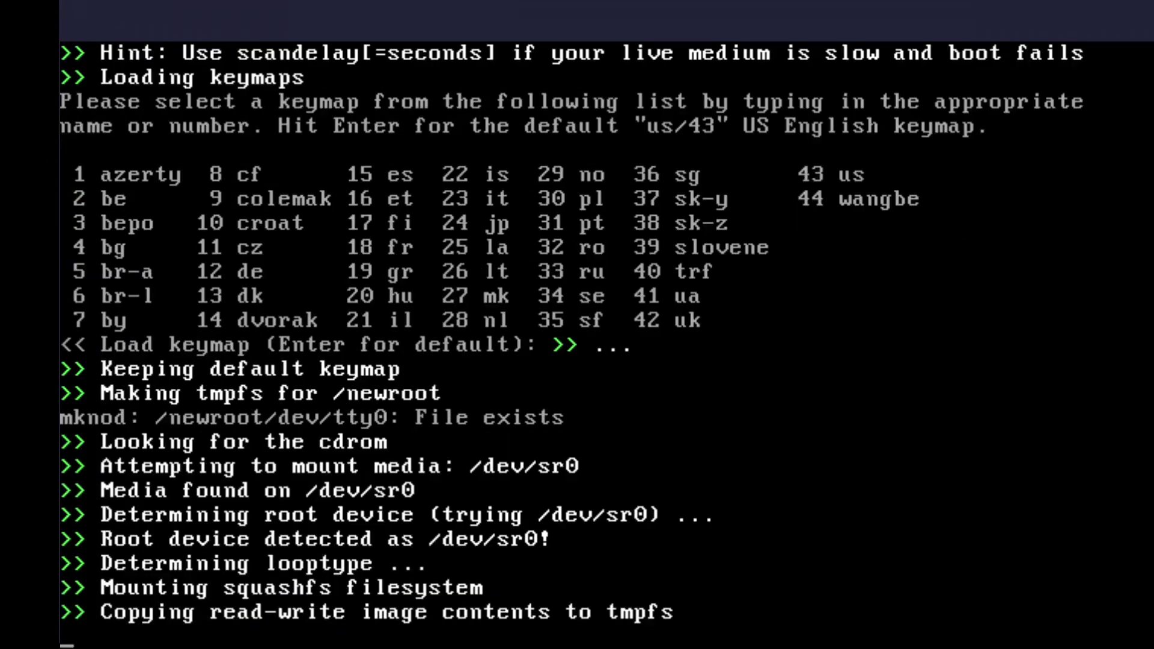
Mount the Windows partition /dev/sda1 at /mnt/gentoo in the Gentoo live CD shell
text(mou)
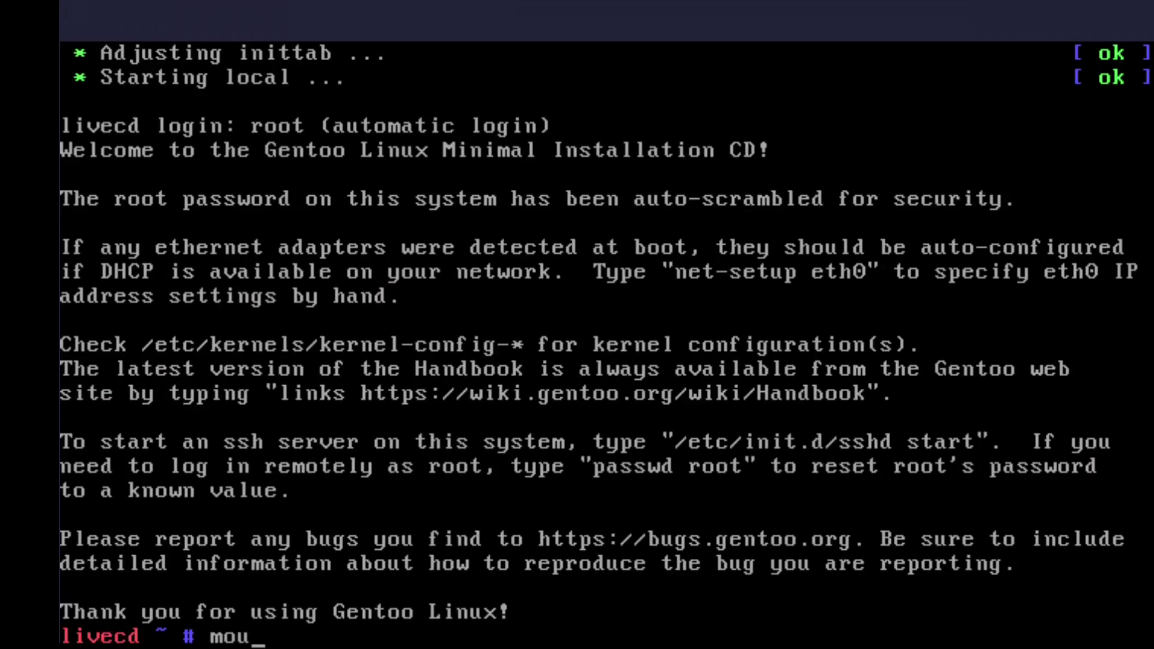
text(nt /dev/sda1)
text(/mng)
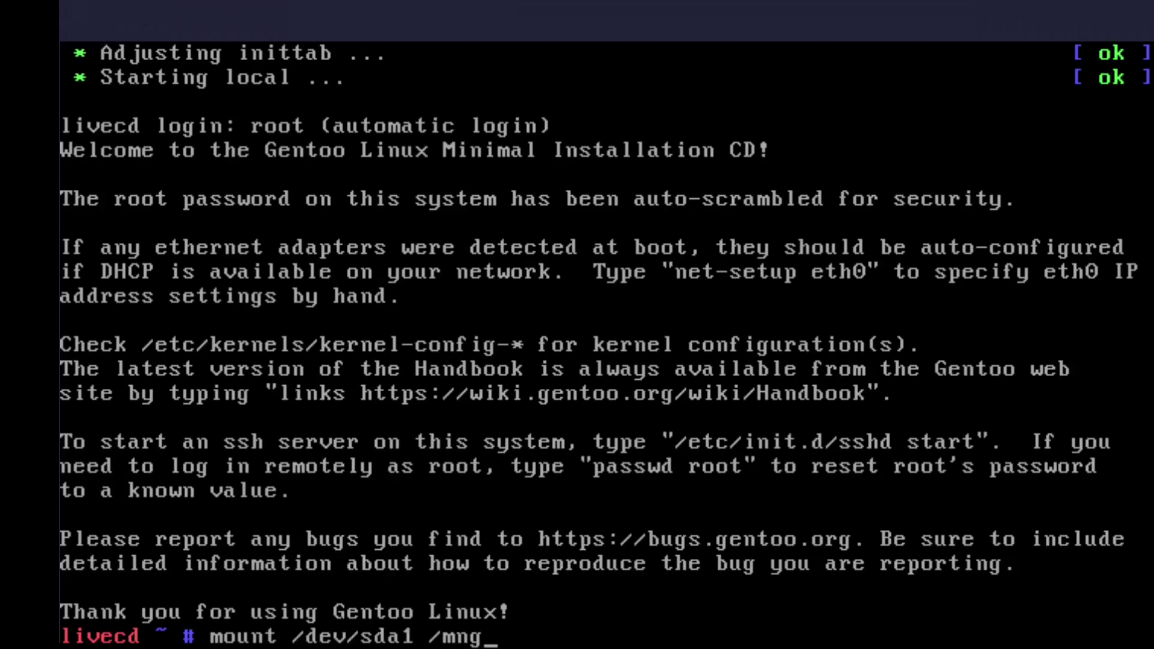
key(BackSpace)
text(t/gentoo)
key(Return)
Create the mount point /mnt/ext and mount /dev/sda2 on it
text(mkdir /mnt/)
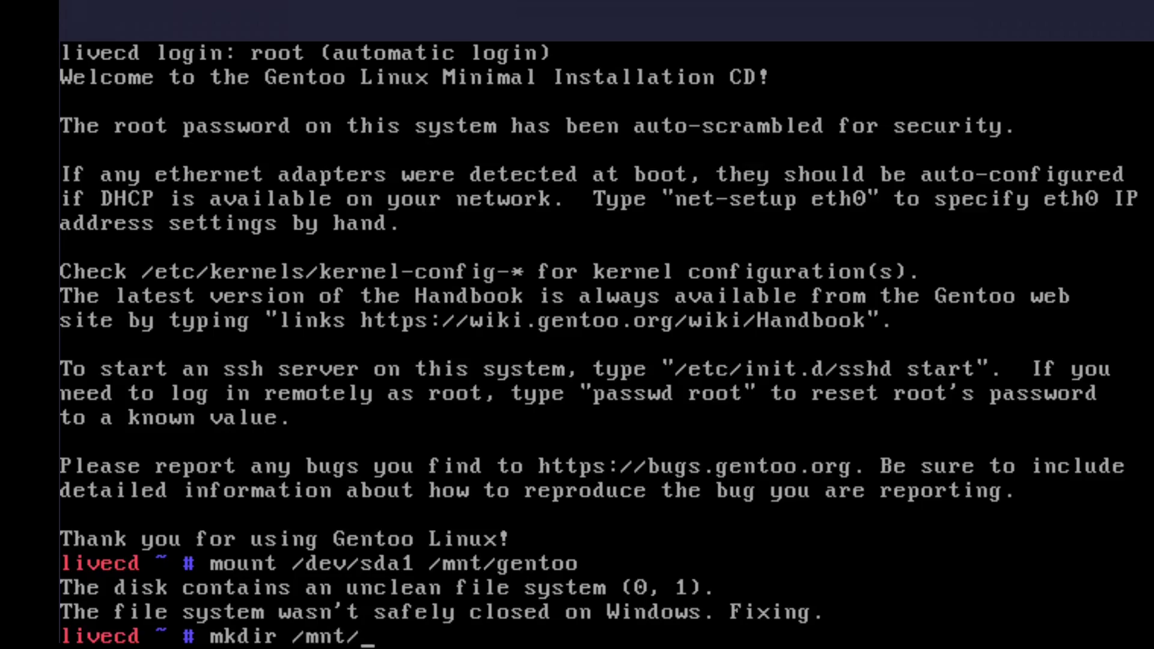
text(ext)
key(Return)
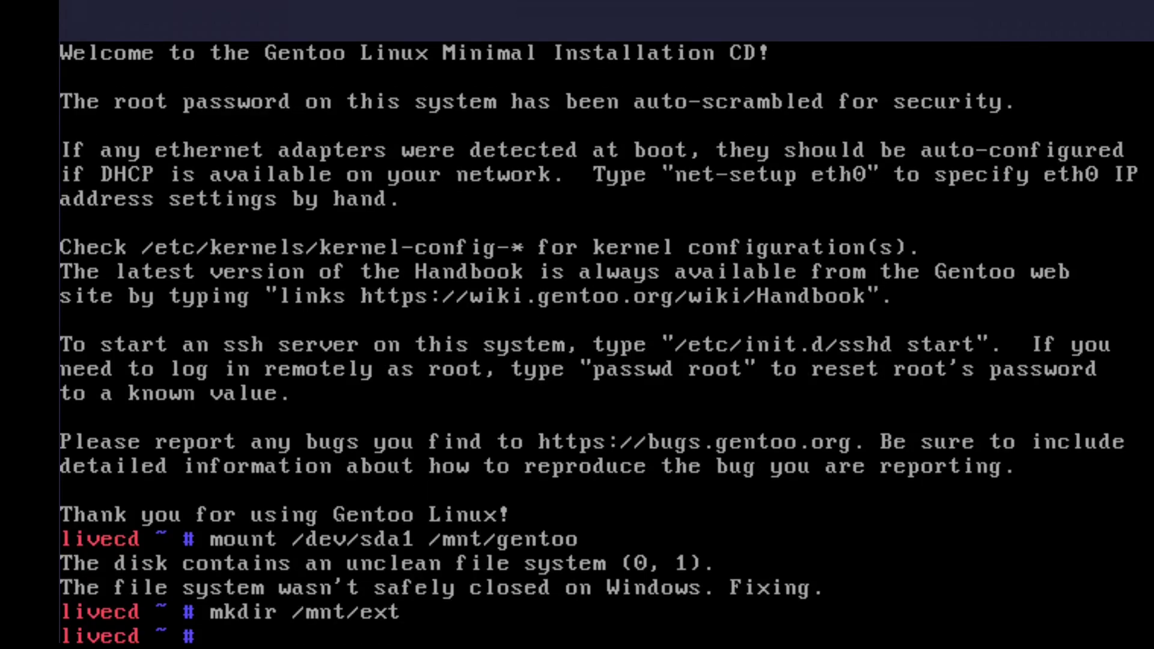
text(mount )
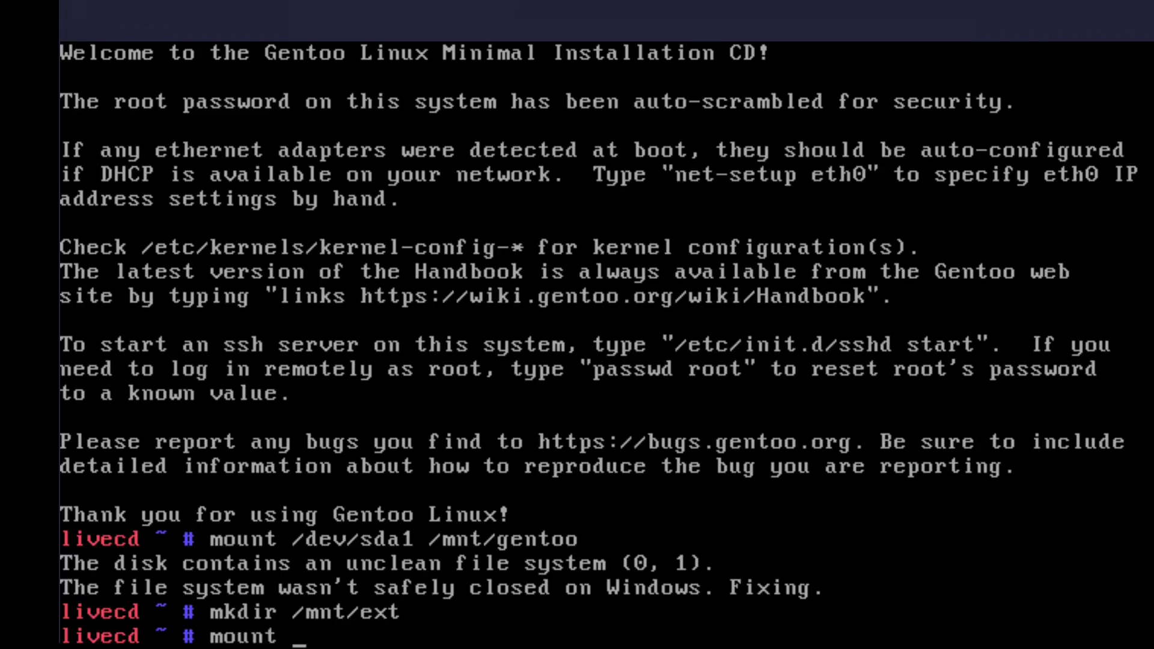
text(/dev/sda2 /mnt/ext/)
key(Return)
Change to /mnt/ext and recursively copy /mnt/gentoo/WINDOWS into it with verbose output
text(cd /mnt/ext/)
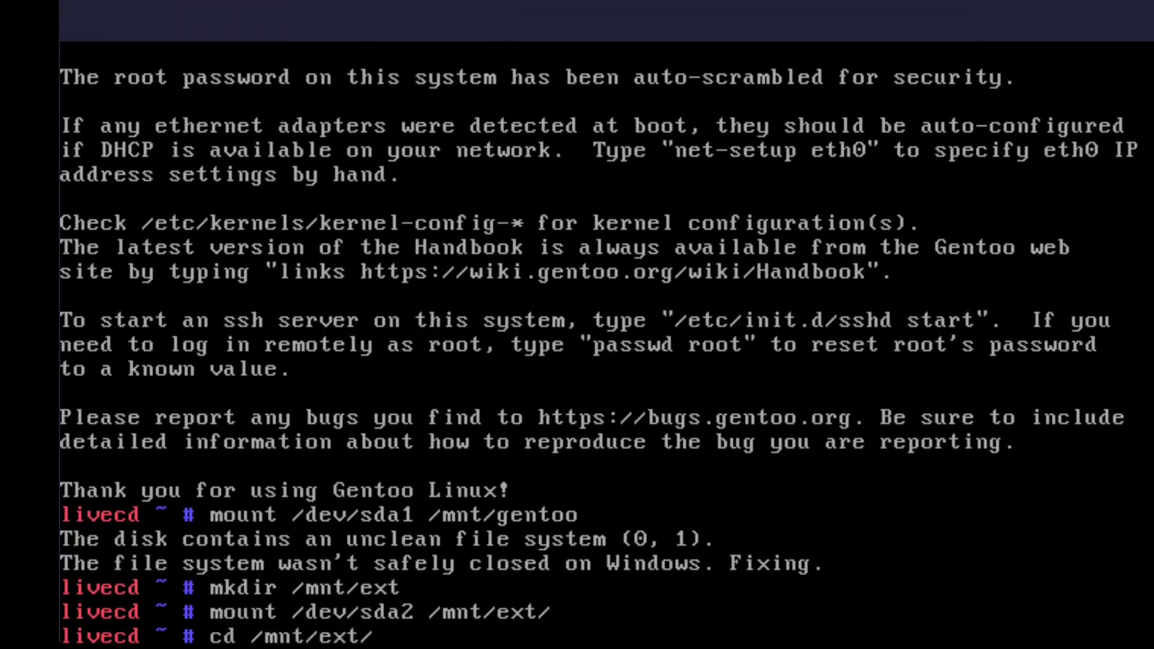
key(Return)
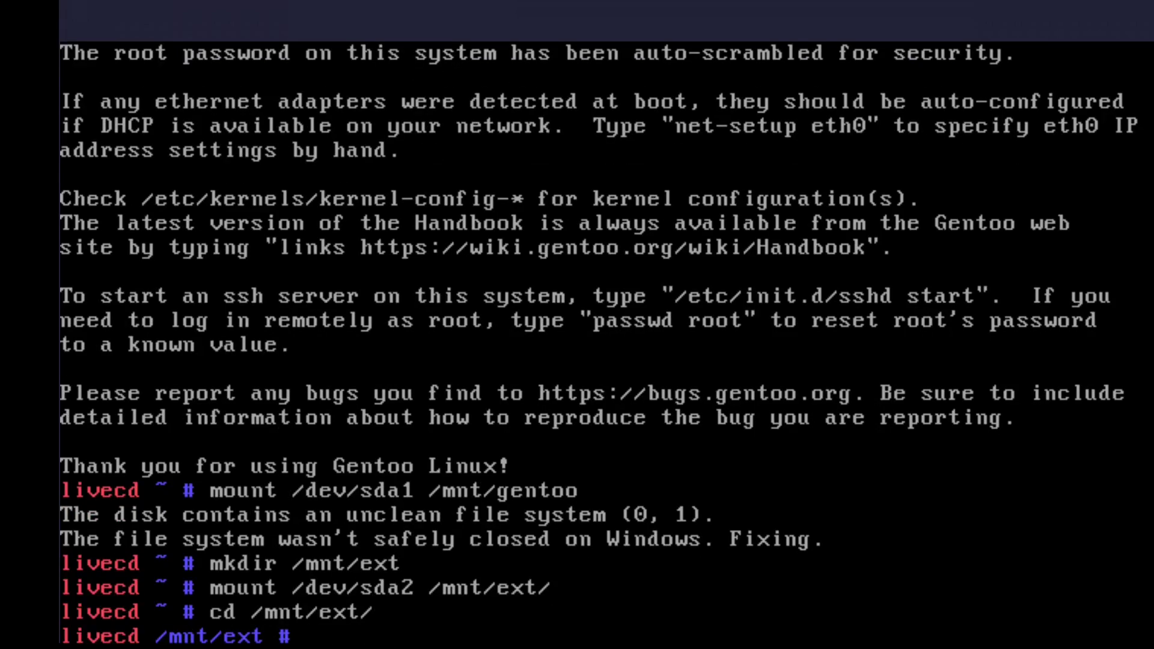
text(cp -rv /mnt/gentoo/)
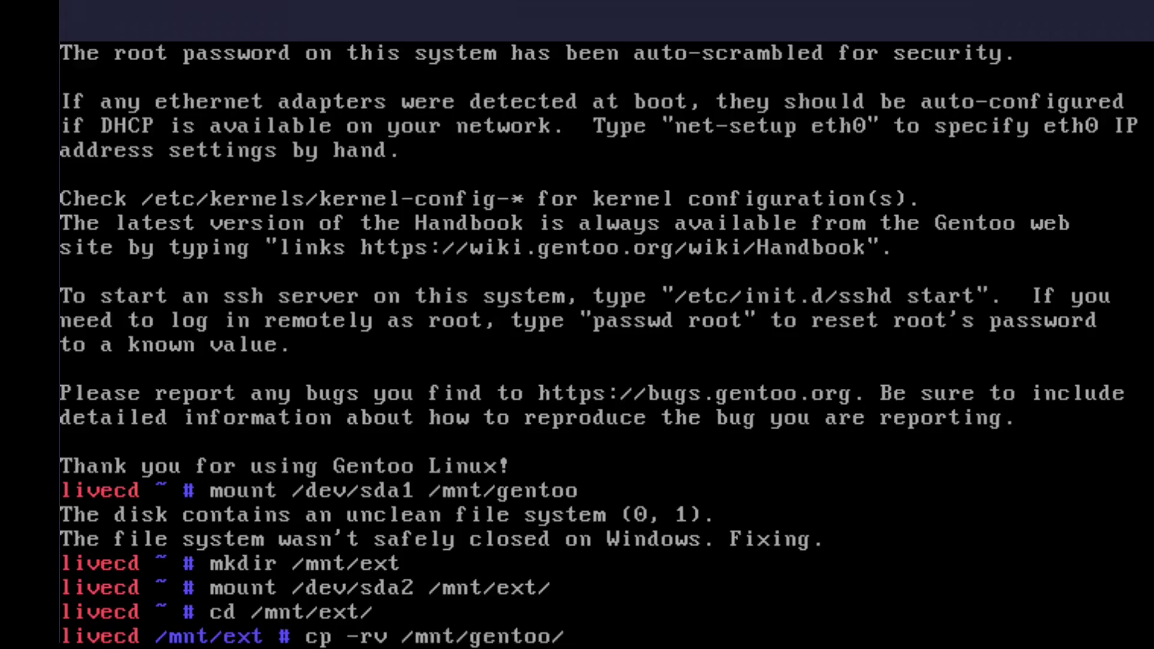
text(W)
key(Tab)
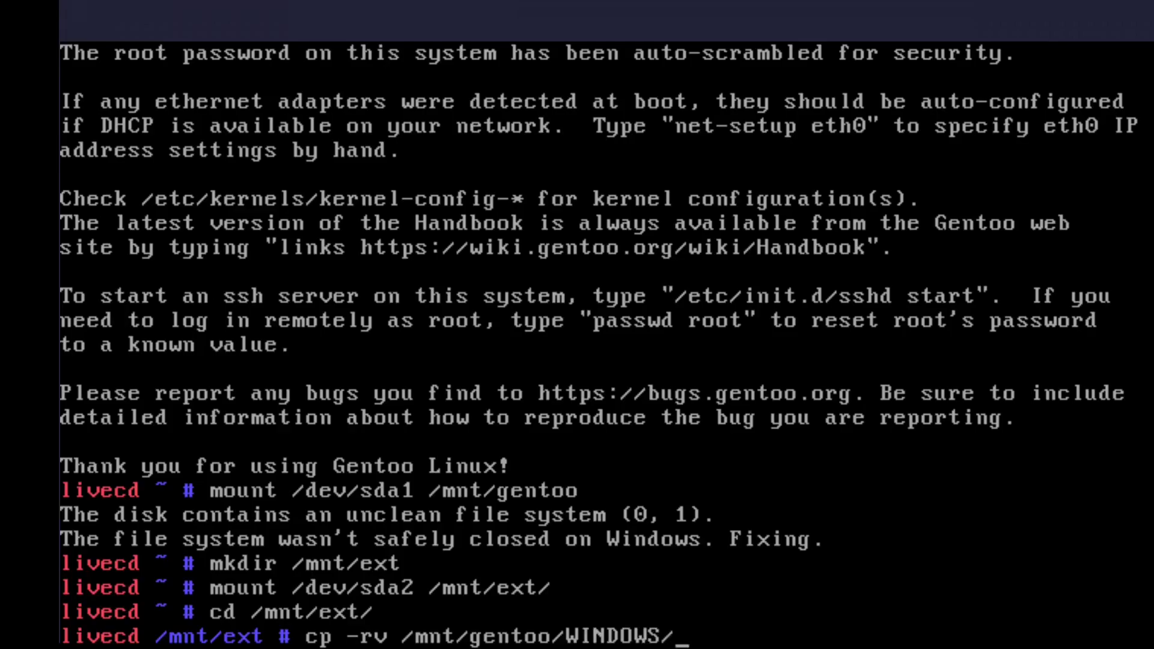
key(BackSpace)
text(.)
key(Return)
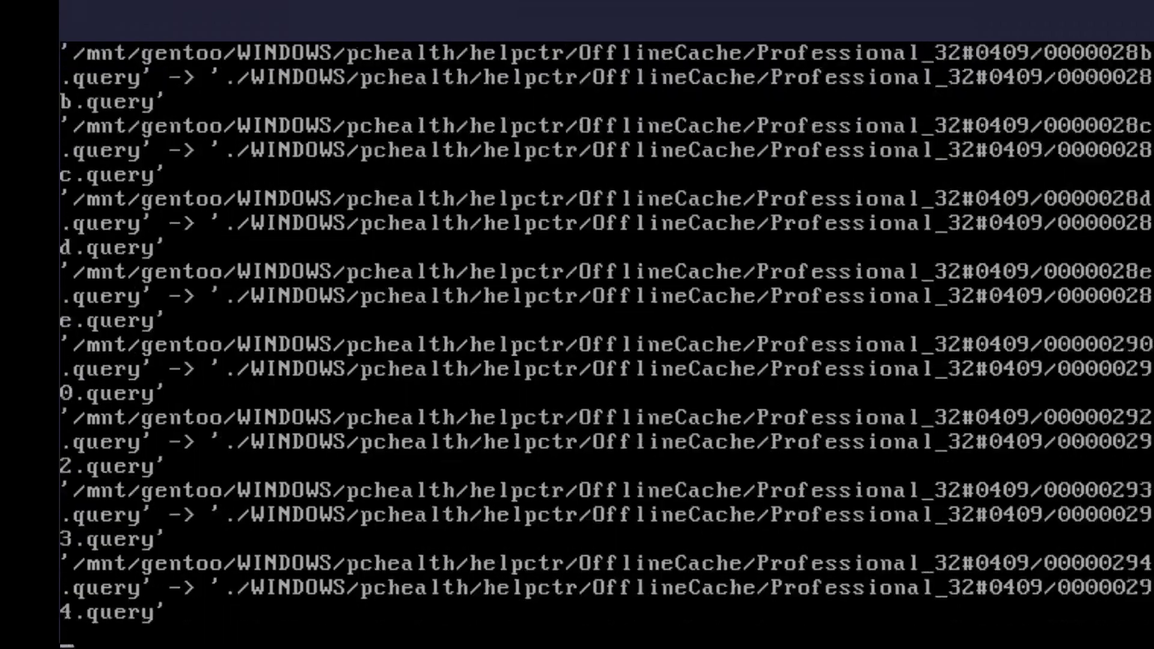
Go up to the /mnt directory and unmount ext
text(cd ..)
key(Return)
text(umount ext)
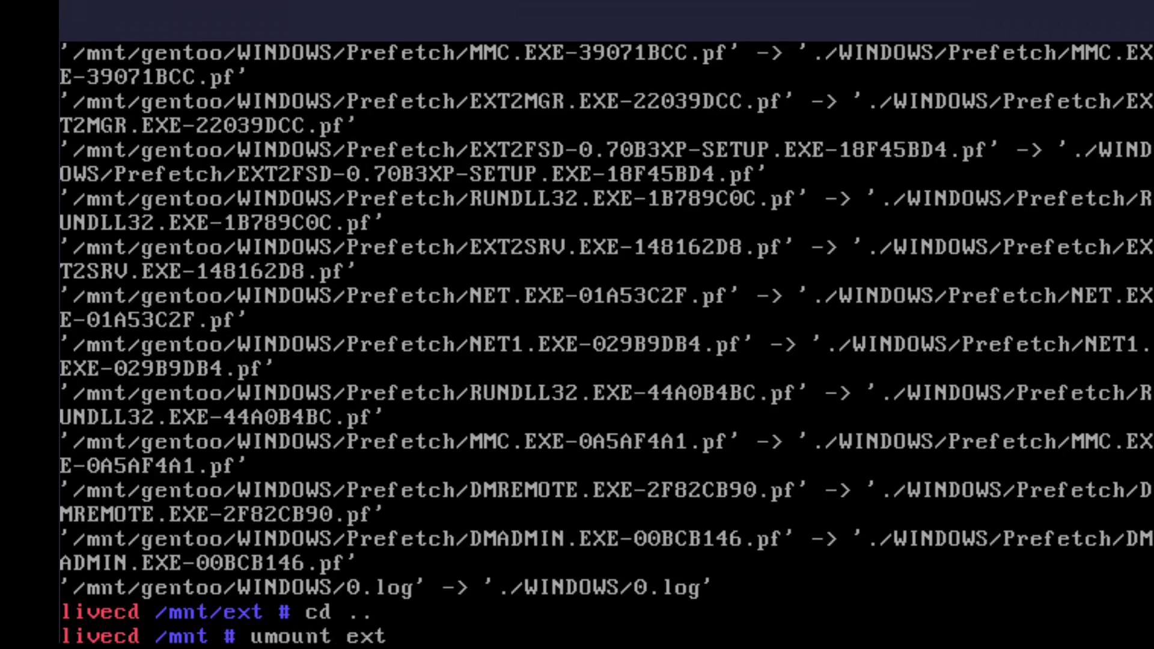
key(Return)
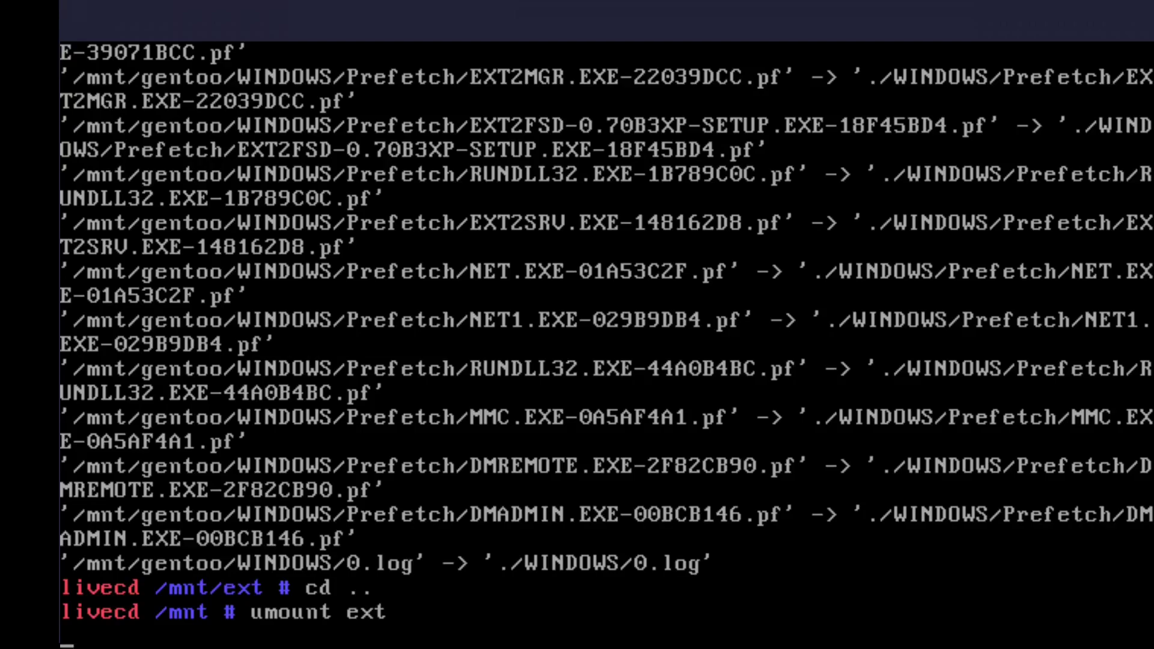
Unmount the gentoo mount point in the live CD shell
text(umount gento)
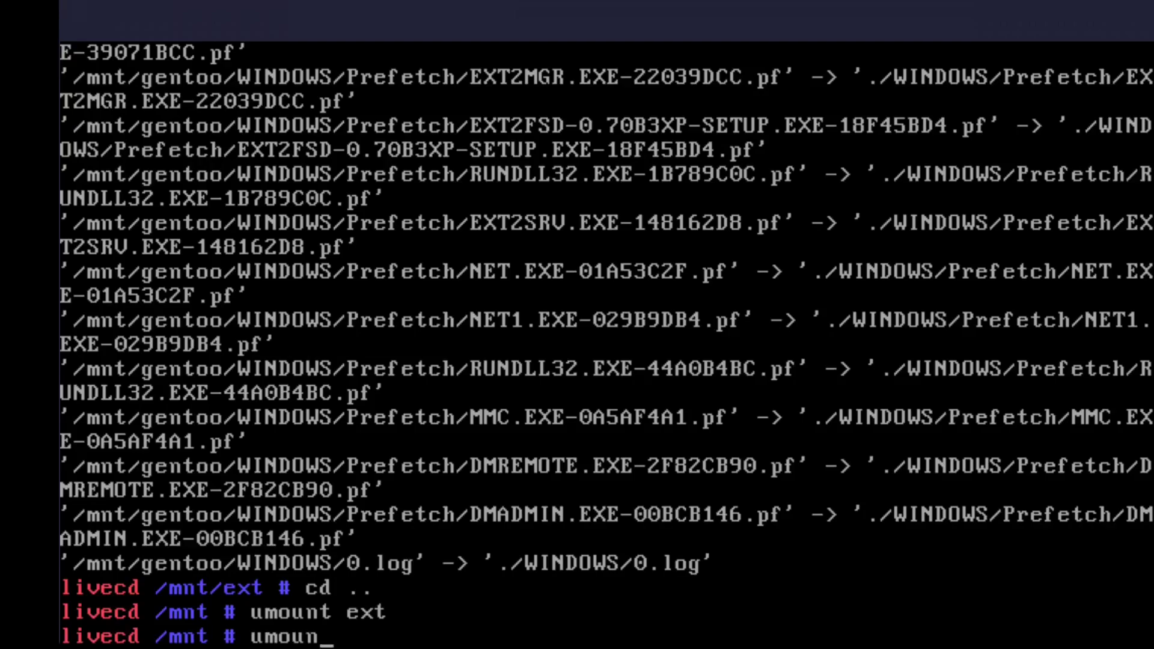
text(o)
key(Return)
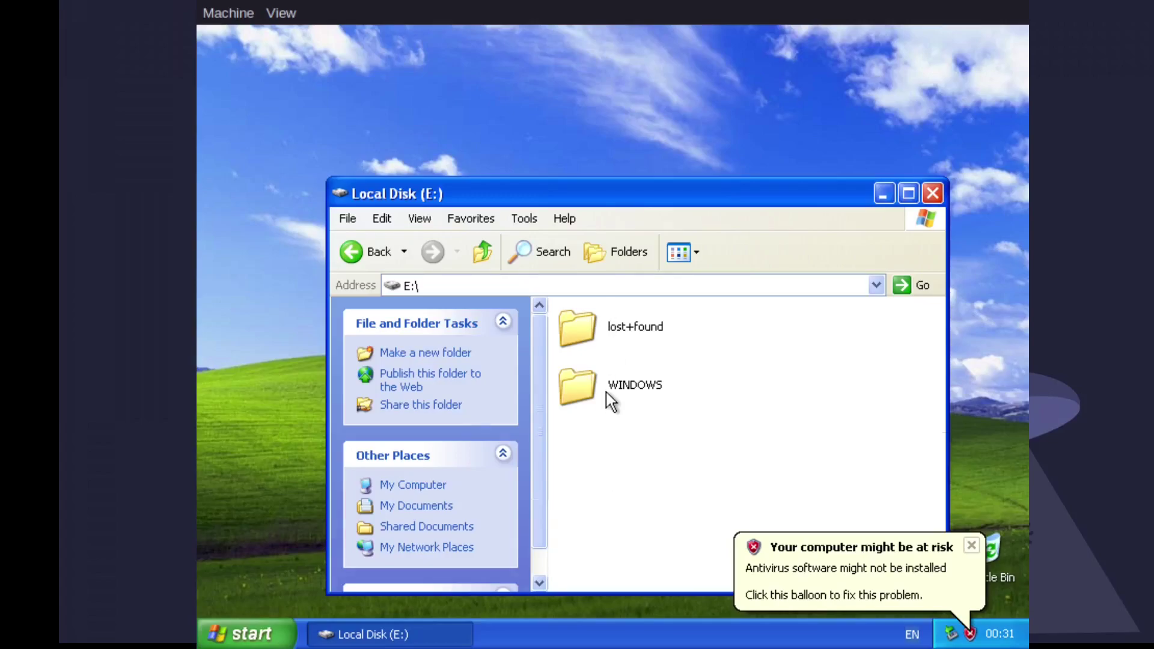
Look through the copied WINDOWS folder on drive E: and return to My Computer
double_click(606, 392)
scroll(612, 386, down, 3)
scroll(612, 386, up, 3)
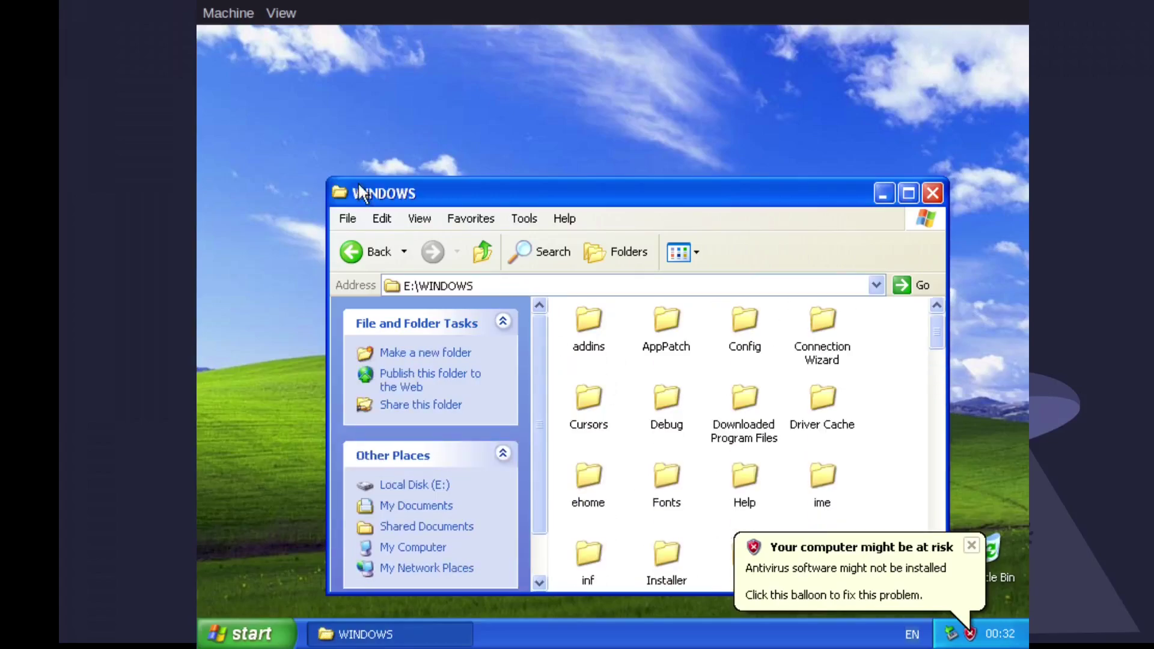
click(351, 251)
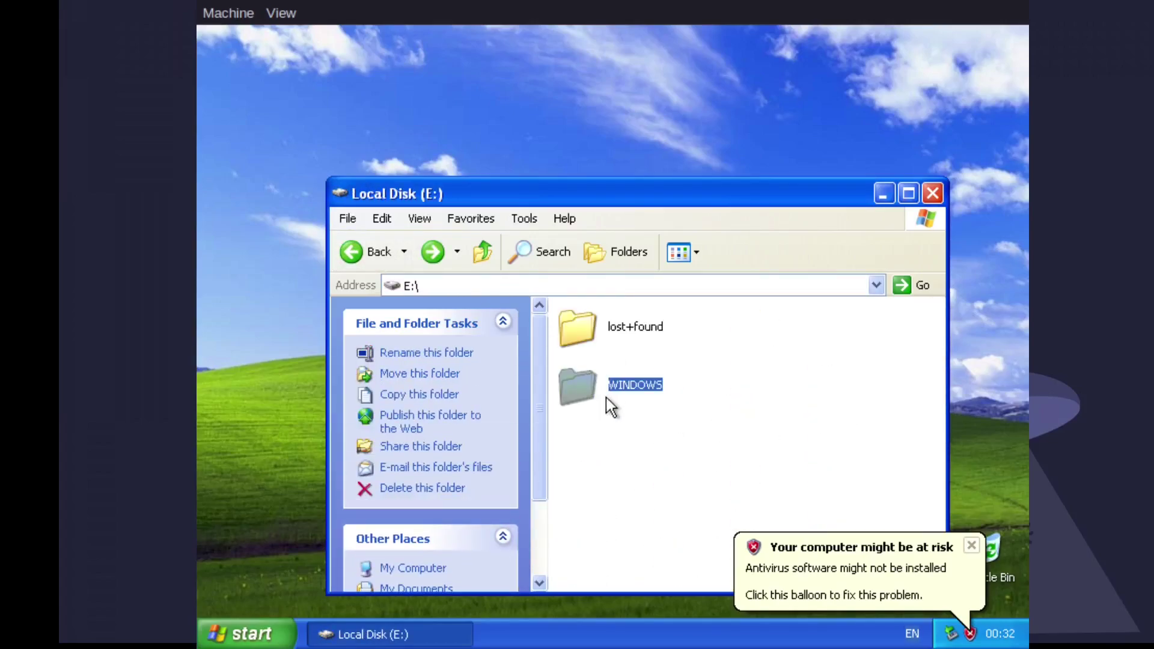
drag(638, 202, 598, 77)
click(325, 127)
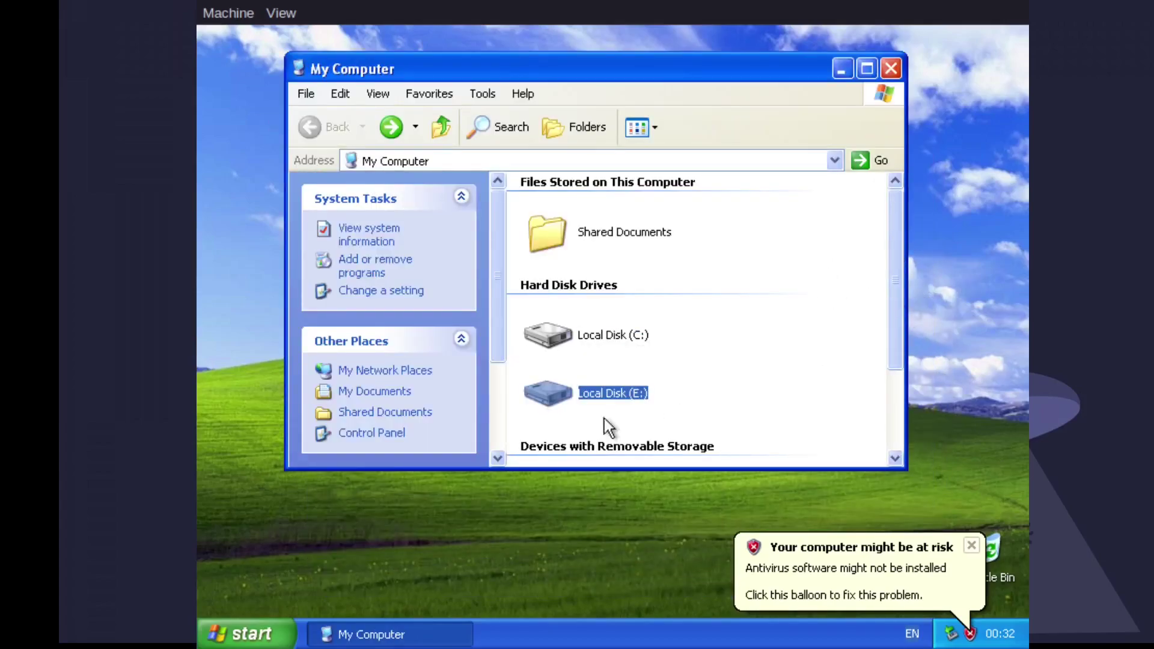
Switch Control Panel to Category View and open the environment variables from the advanced System properties under Performance and Maintenance
click(229, 634)
click(463, 311)
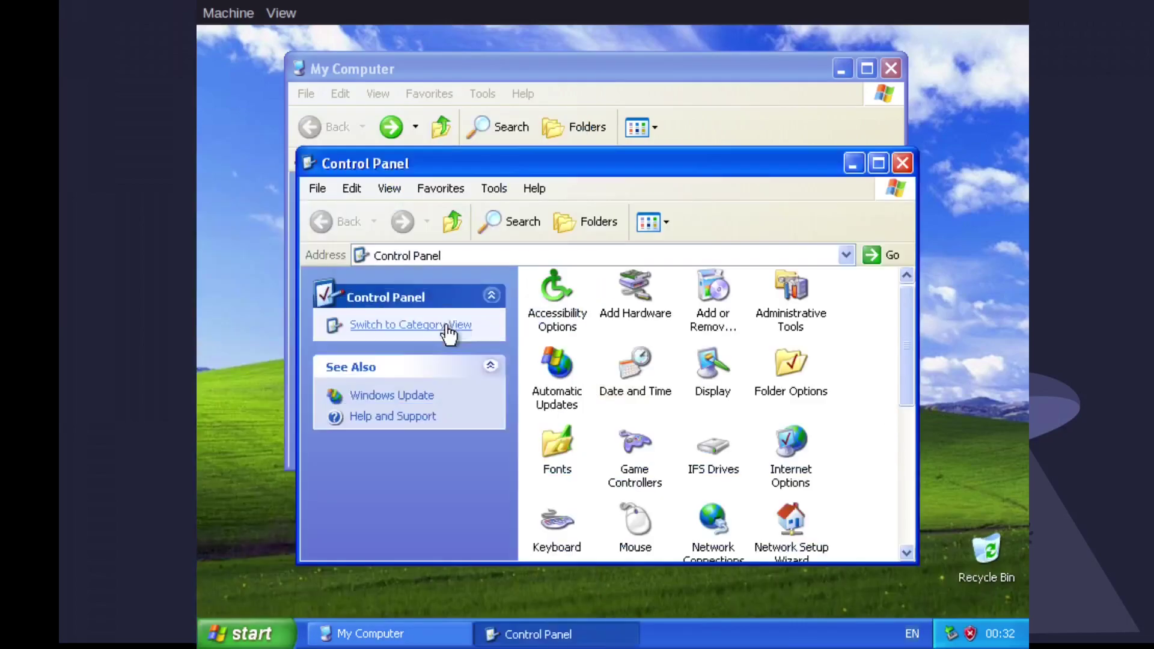
click(410, 330)
scroll(662, 481, down, 2)
click(619, 538)
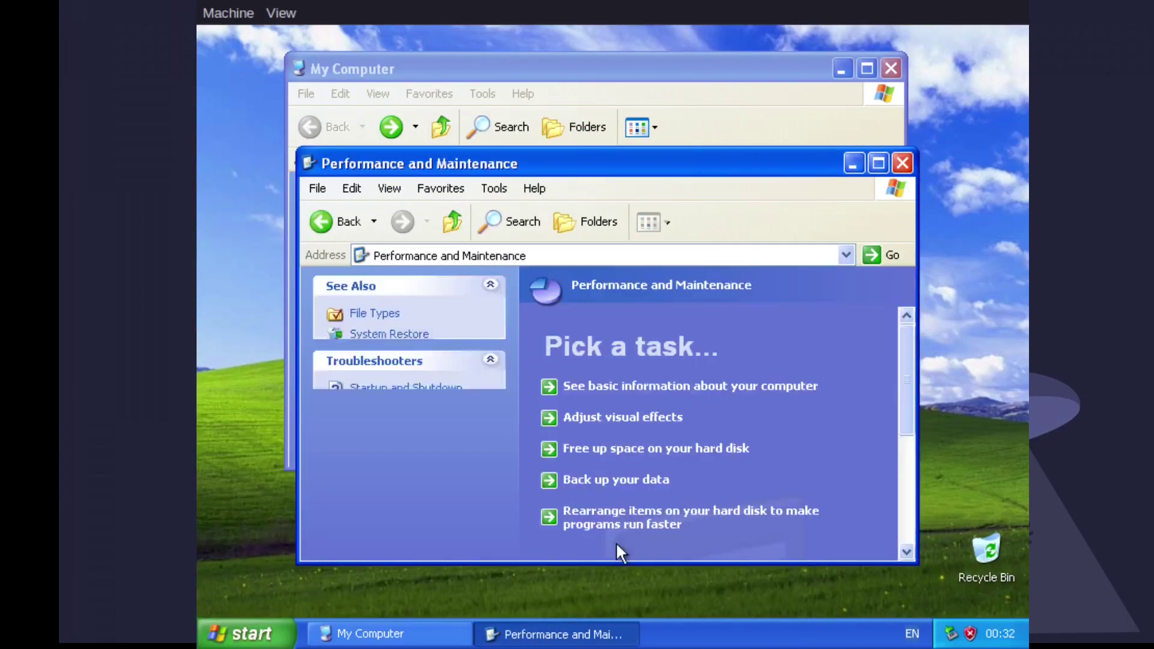
scroll(907, 373, down, 3)
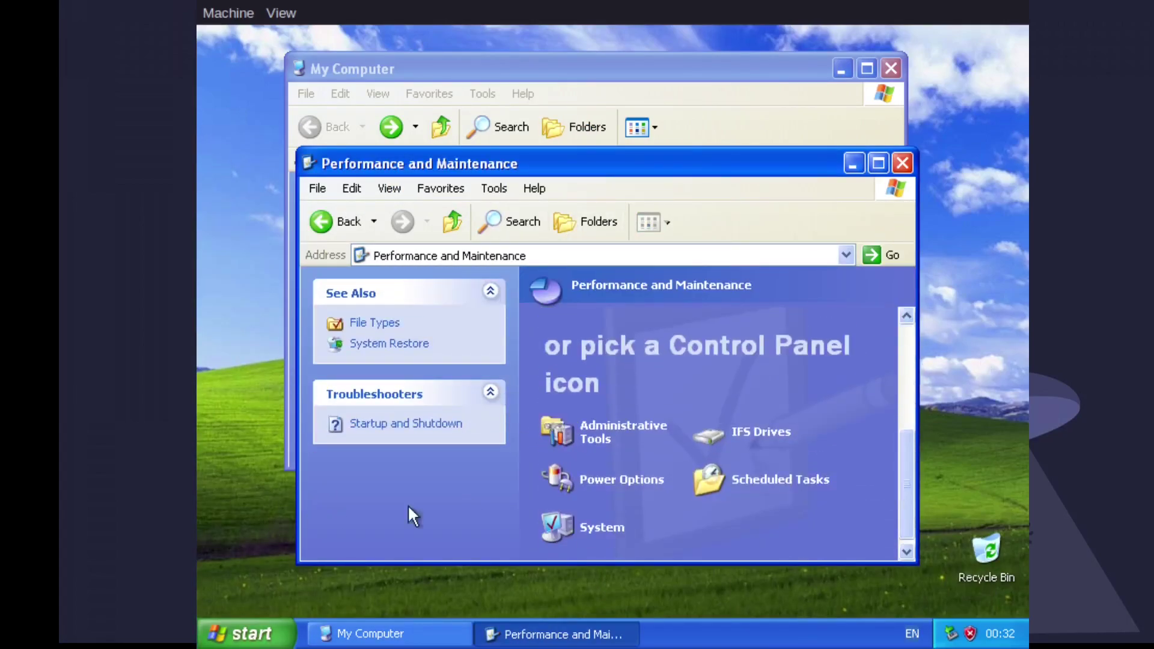
click(558, 524)
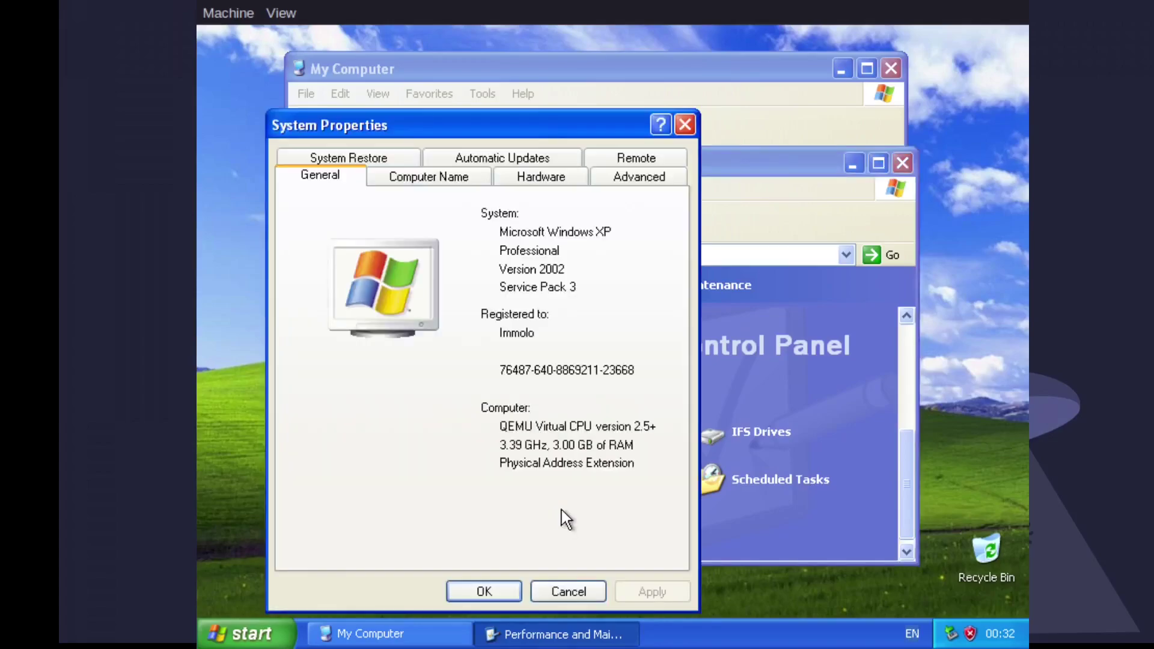
click(629, 176)
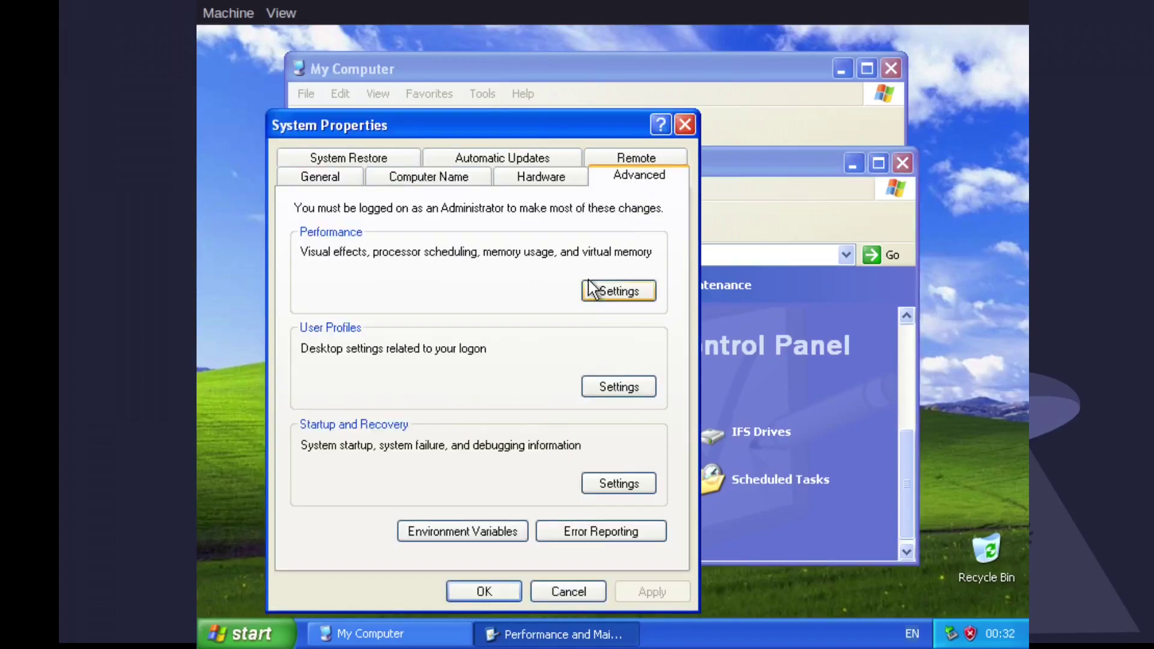
click(470, 522)
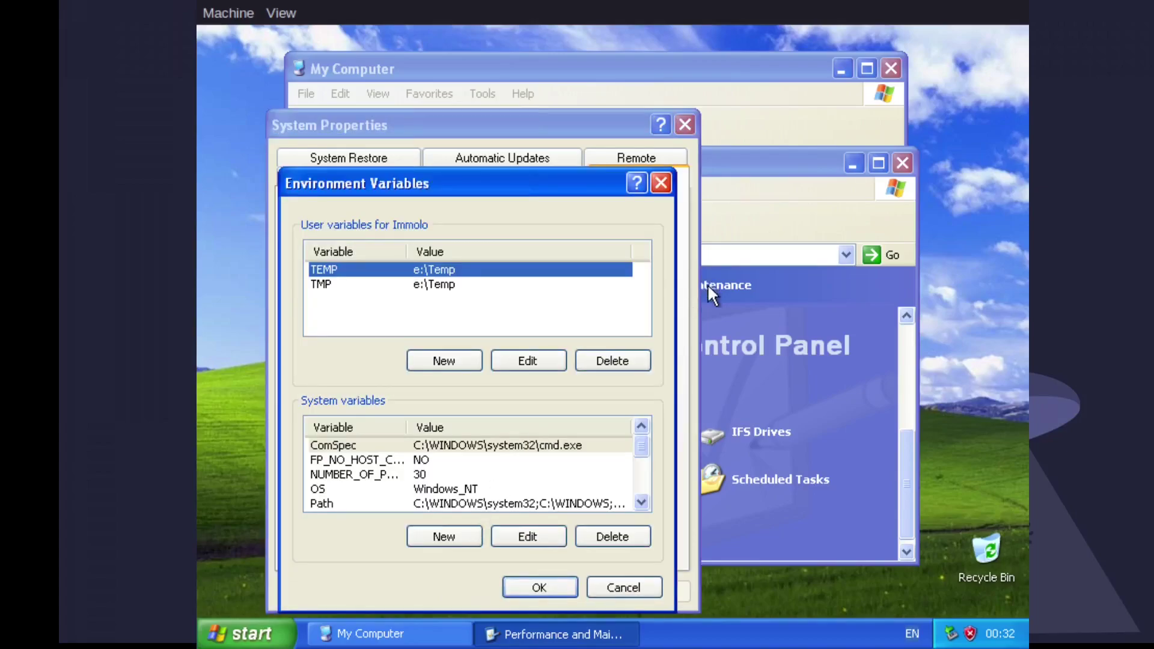
Set the windir system variable to e:\WINDOWS and accept the changes in both the environment variables and System Properties
drag(645, 438, 550, 550)
click(642, 503)
click(641, 502)
click(642, 502)
click(421, 503)
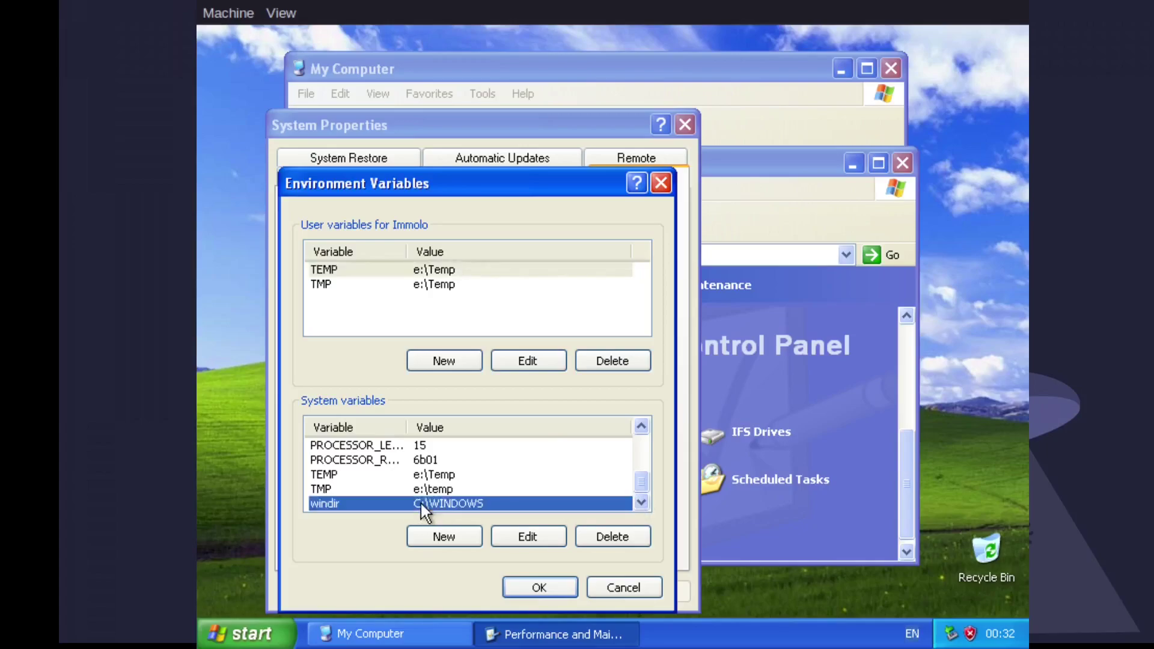
double_click(420, 503)
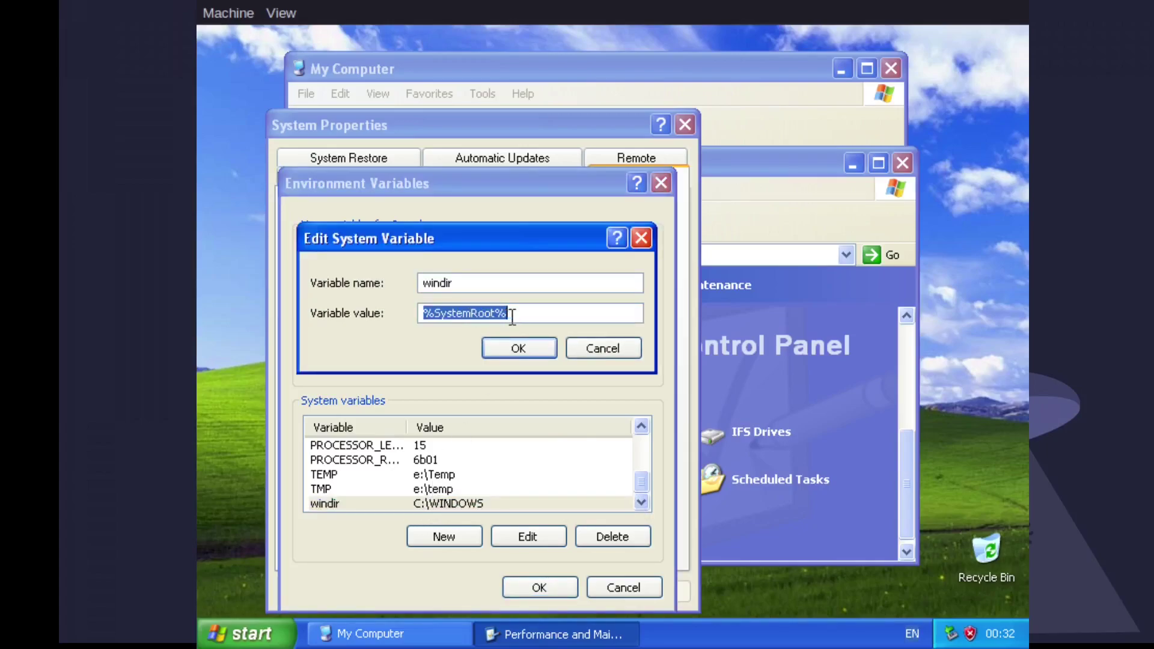
text(e)
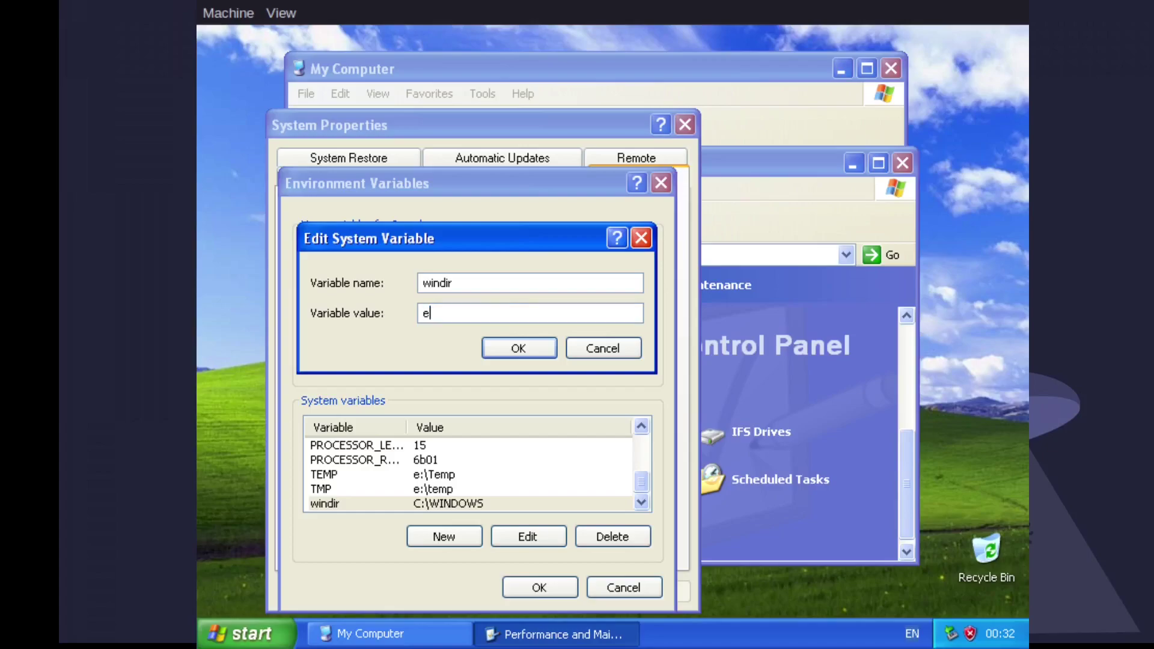
text(:\WINDOWS)
click(523, 349)
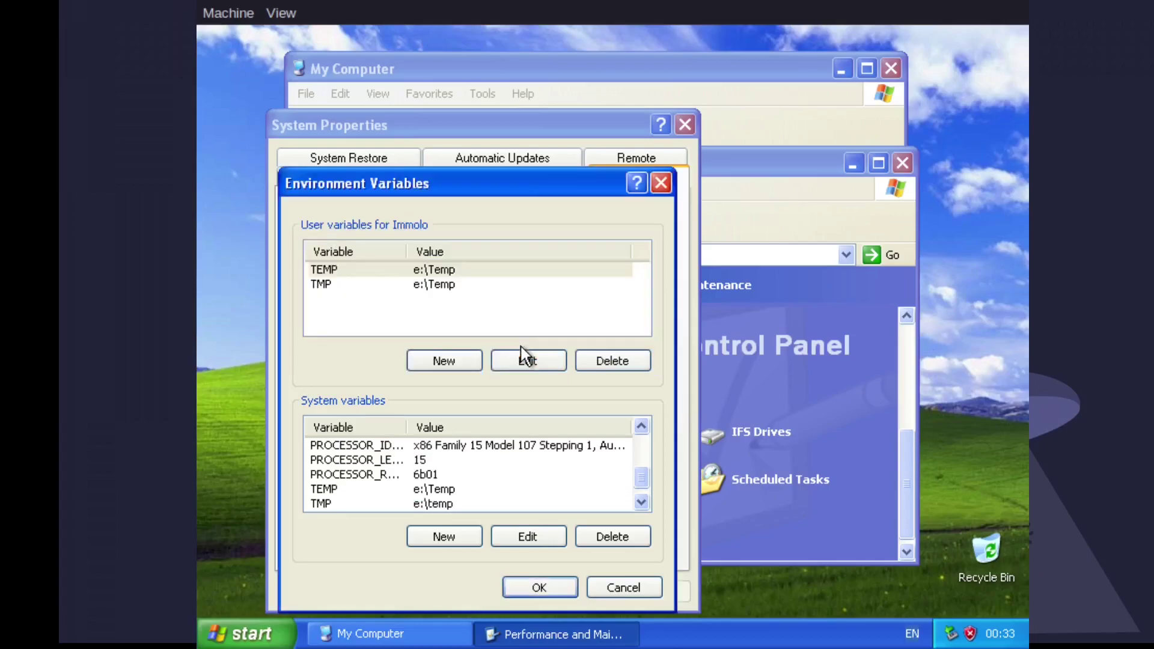
click(641, 504)
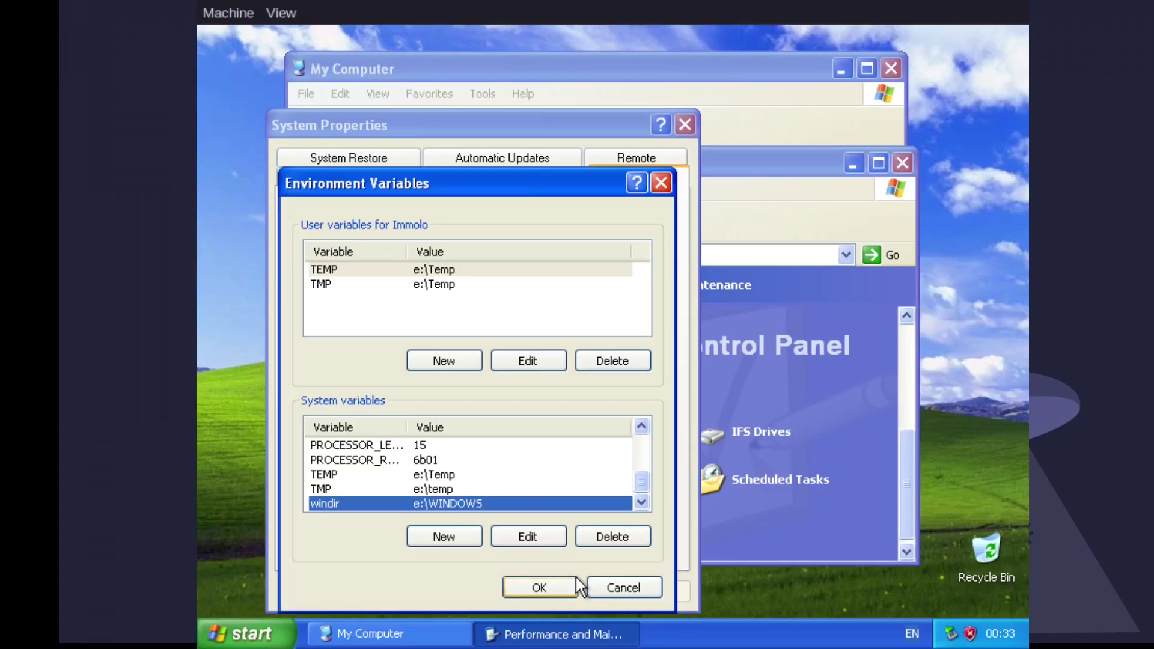
click(521, 588)
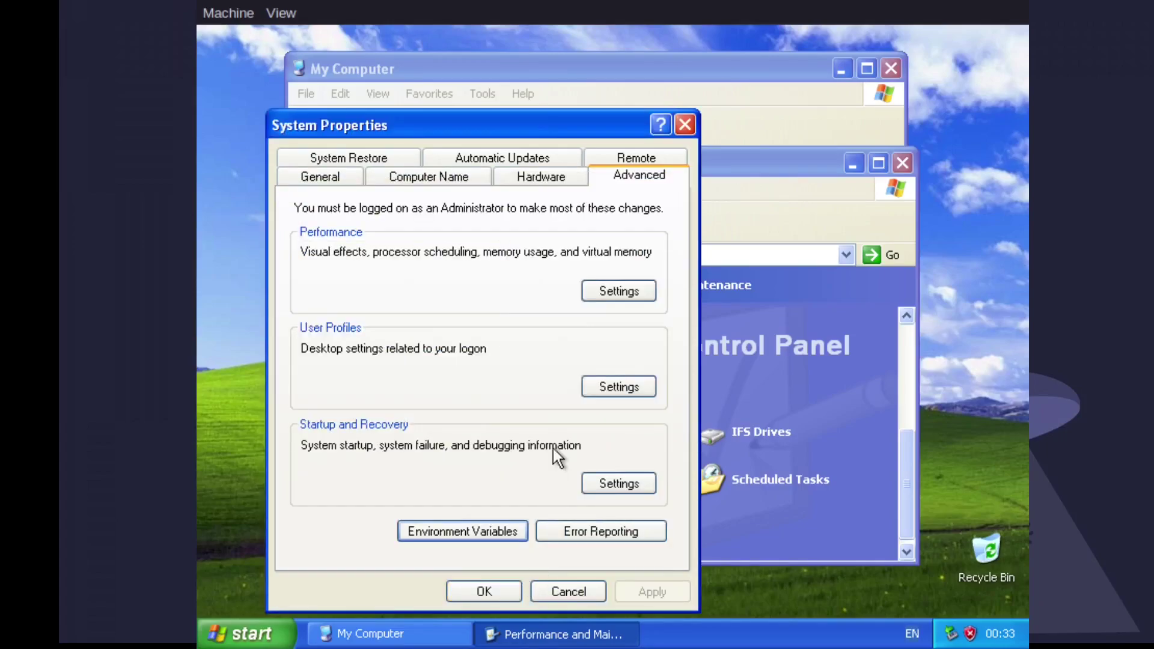
click(495, 592)
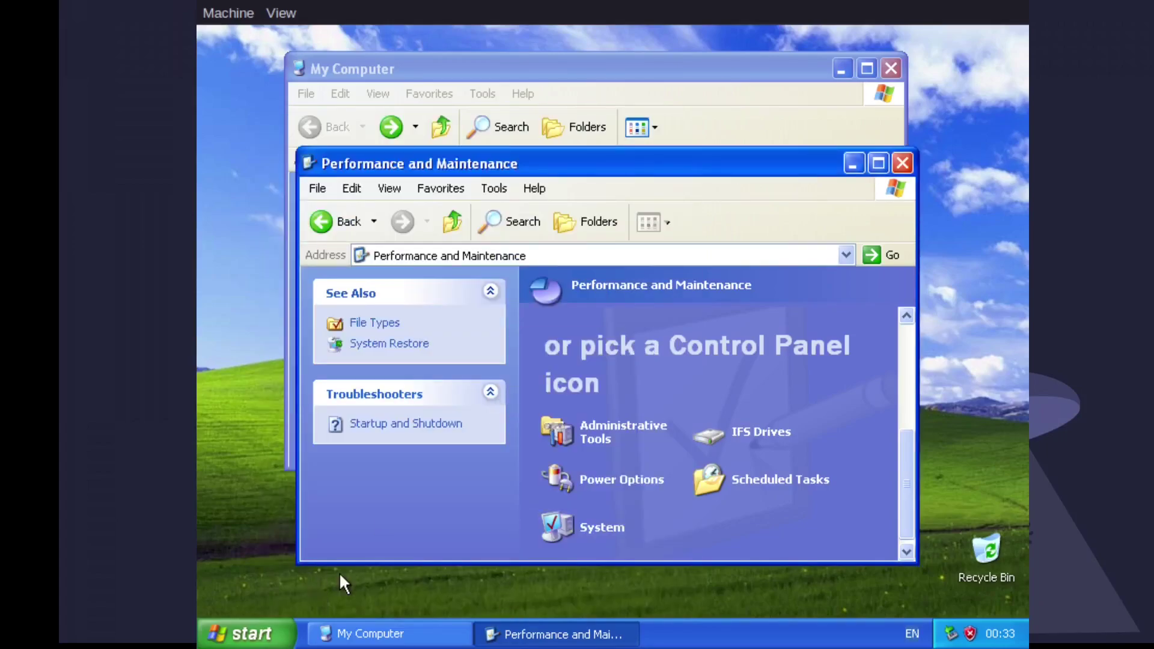
Restart Windows XP
click(240, 635)
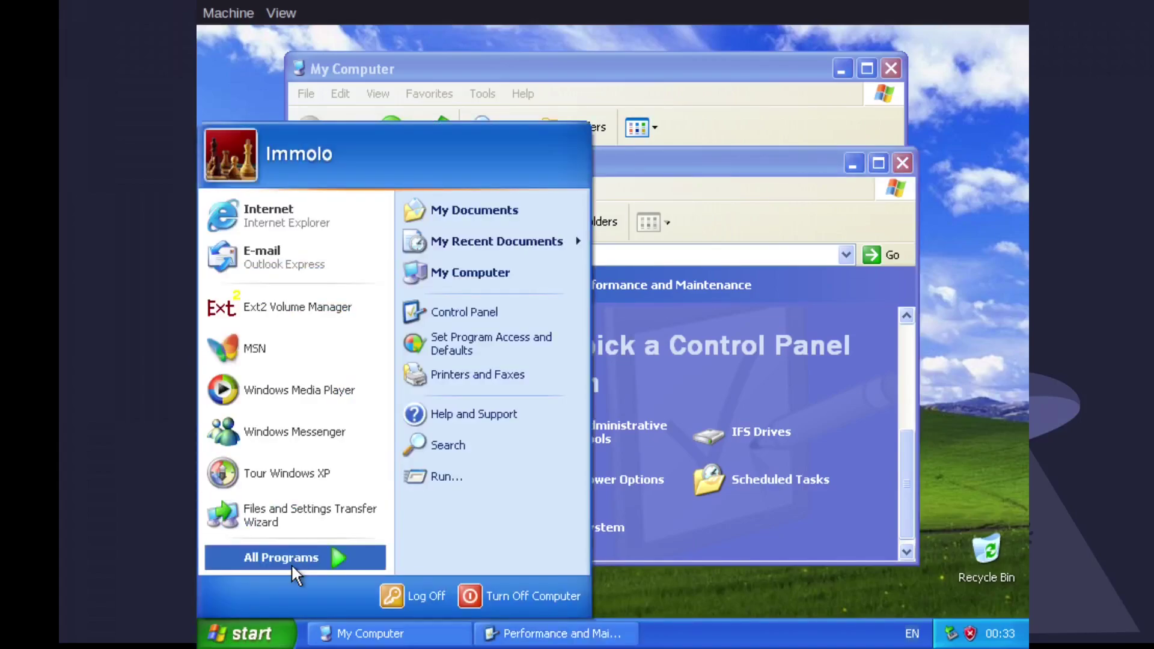
click(517, 595)
click(701, 260)
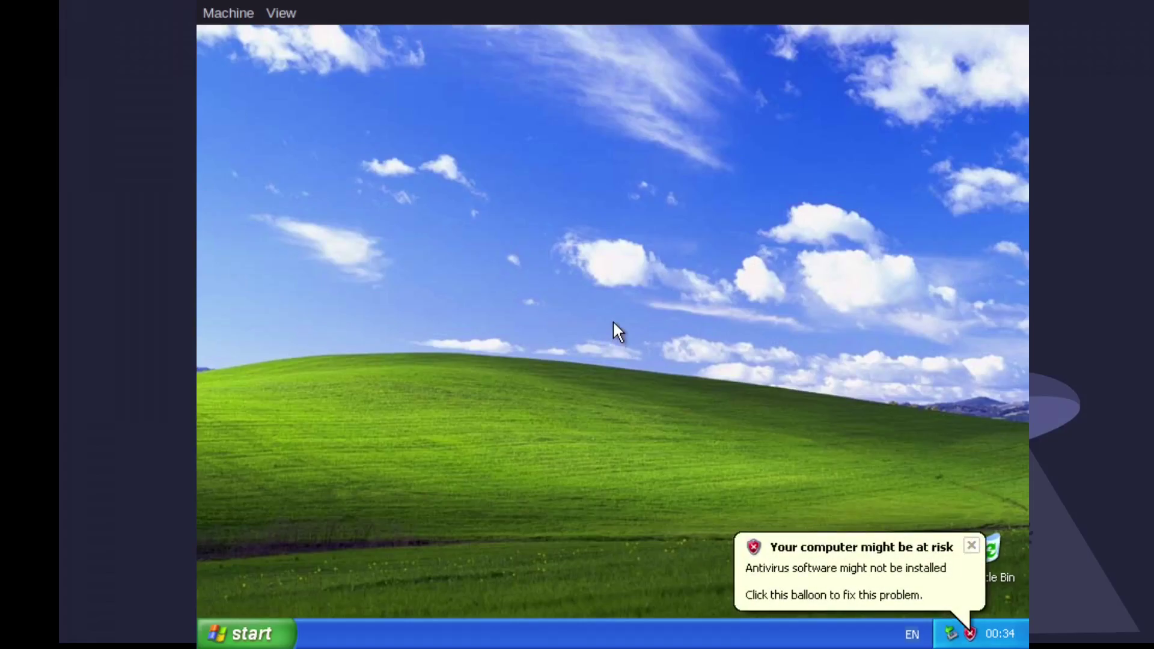
Open Control Panel after the restart
click(237, 631)
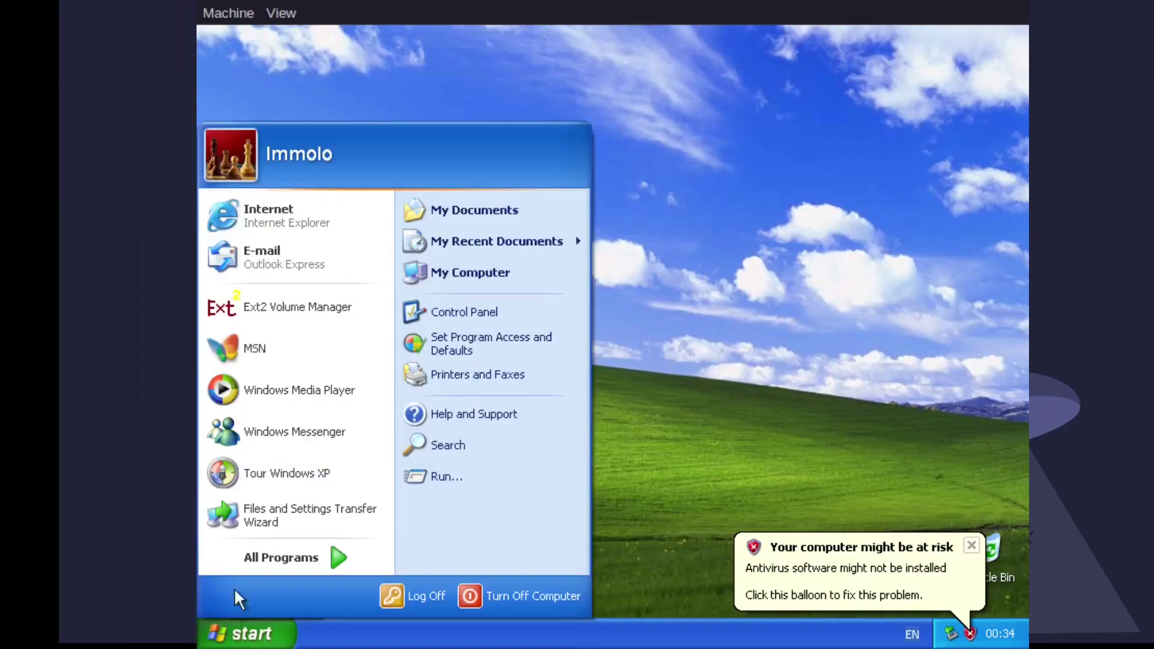
click(460, 311)
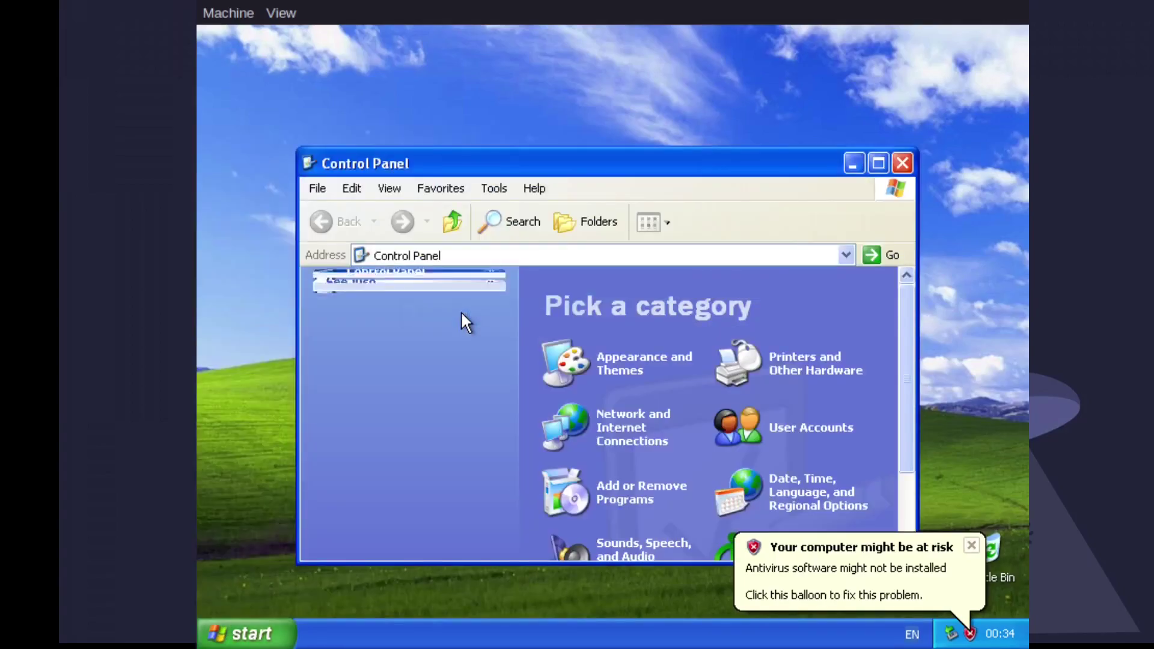
click(240, 633)
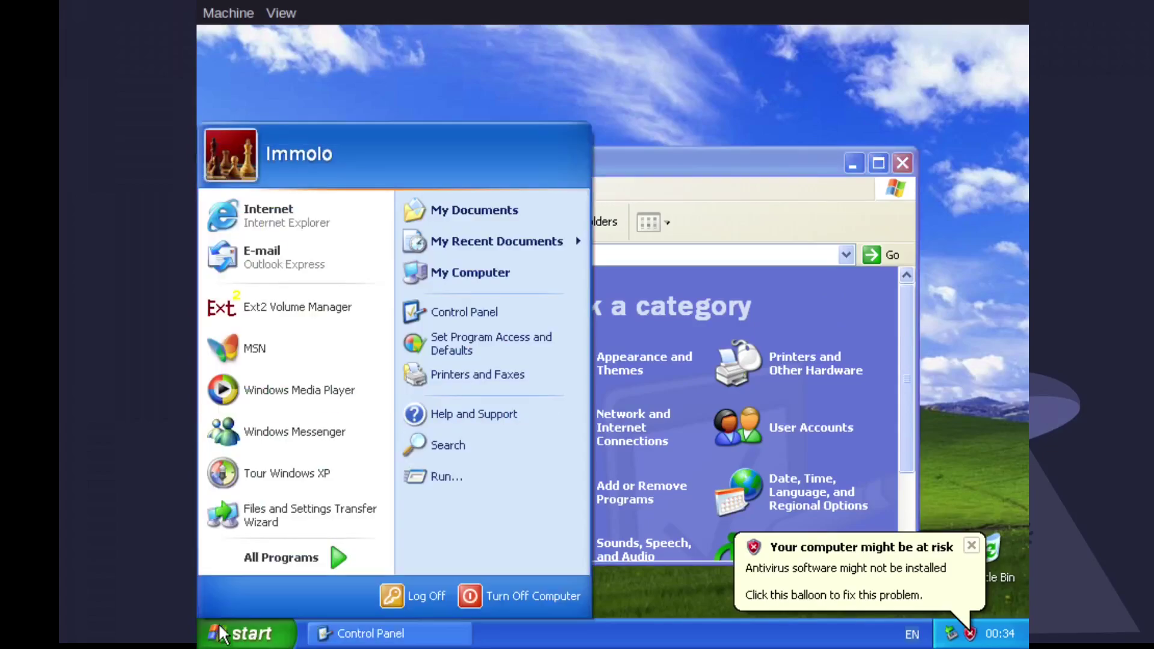
click(526, 314)
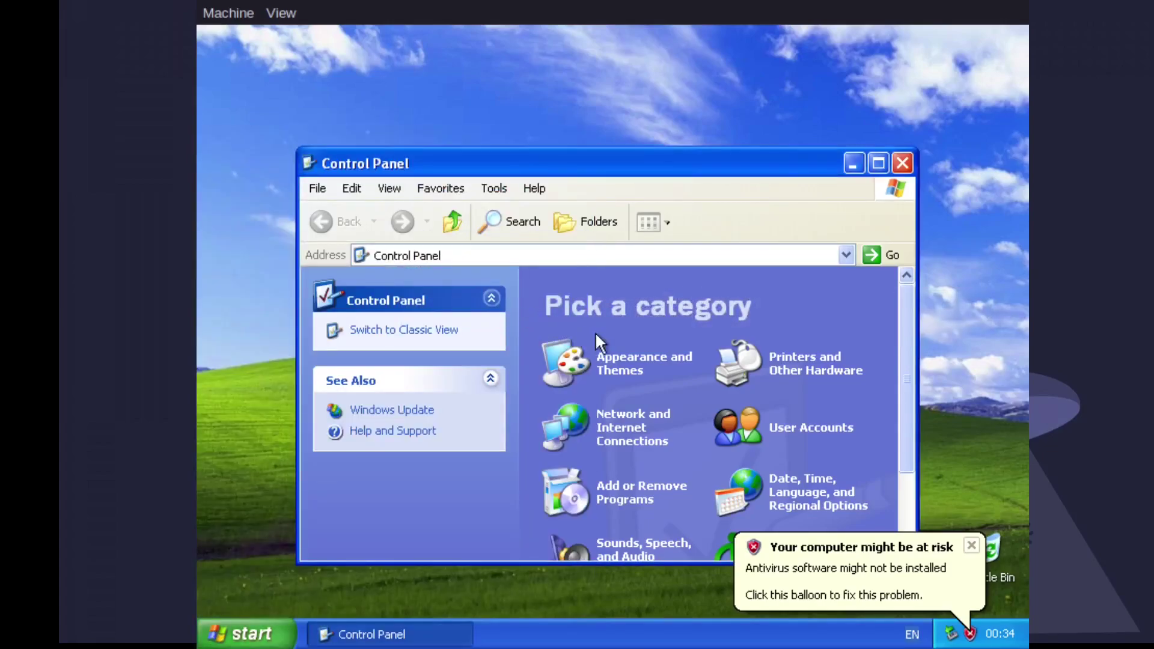
Browse the WINDOWS folder on drive E: through My Computer and close the Explorer window
click(206, 644)
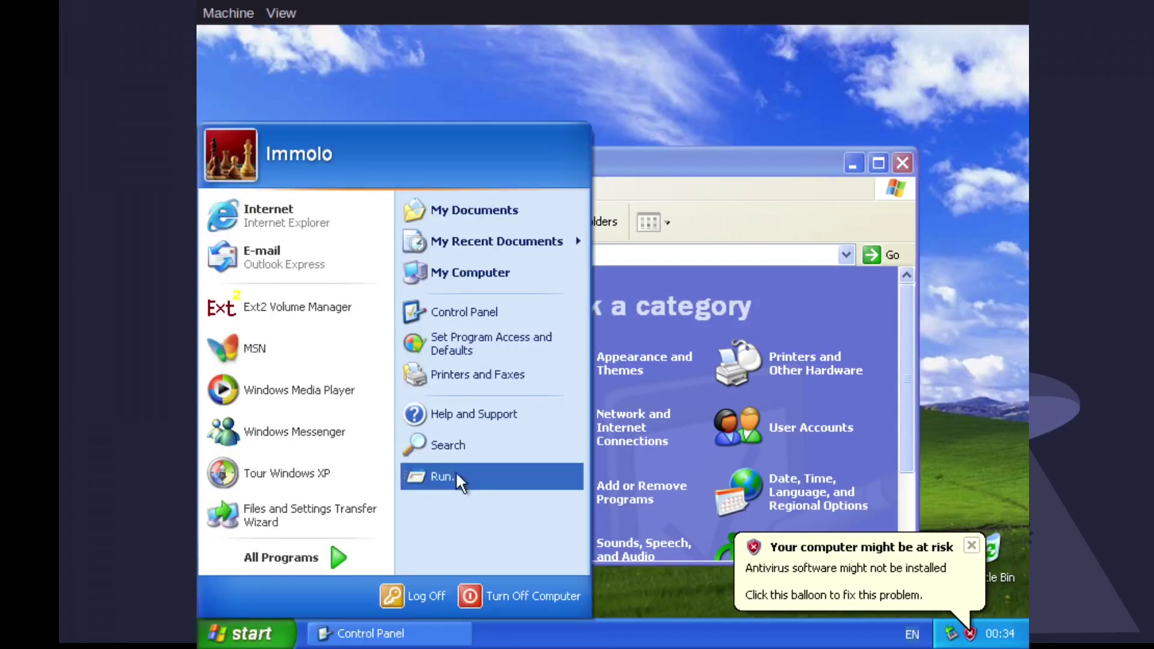
click(471, 282)
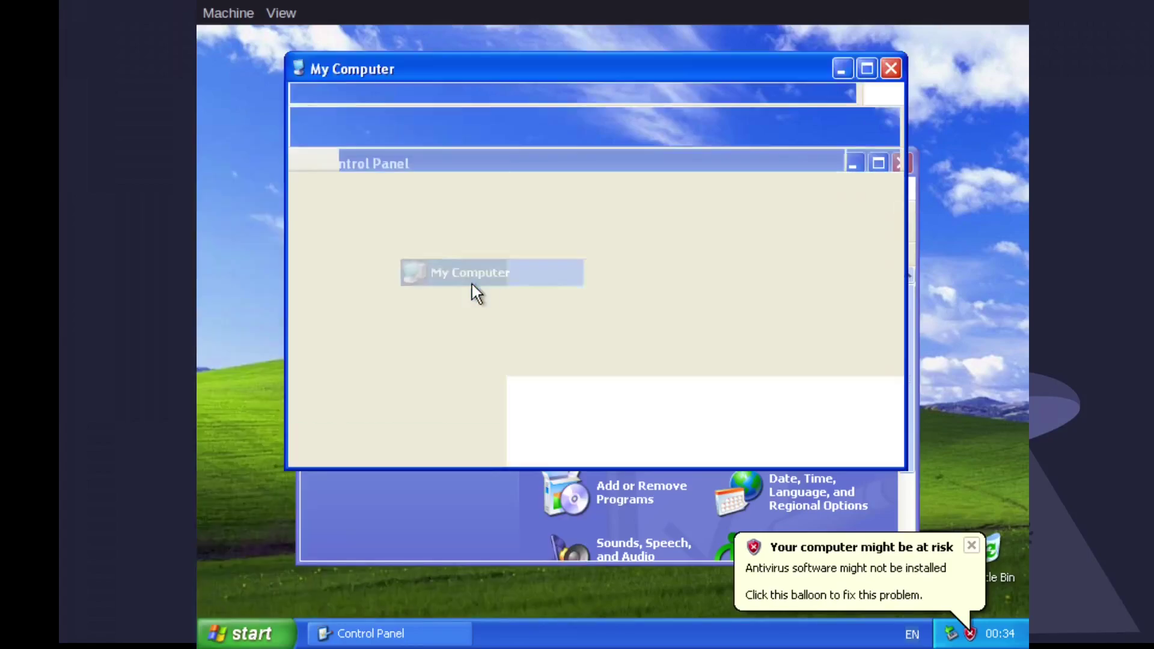
click(579, 394)
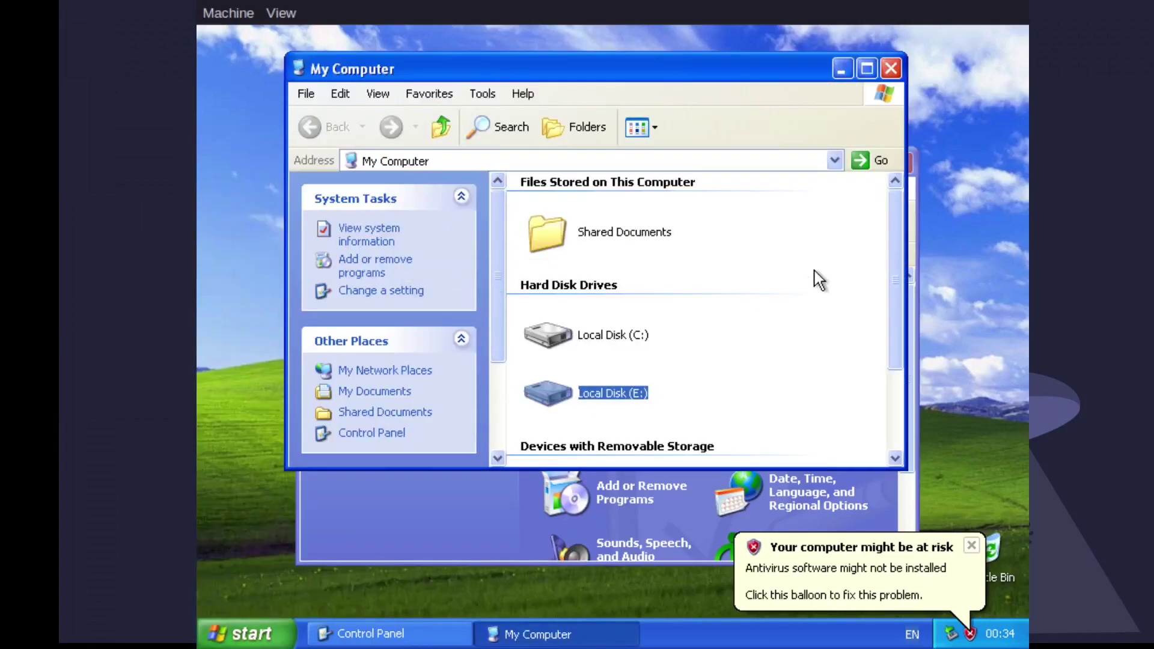
scroll(815, 274, down, 2)
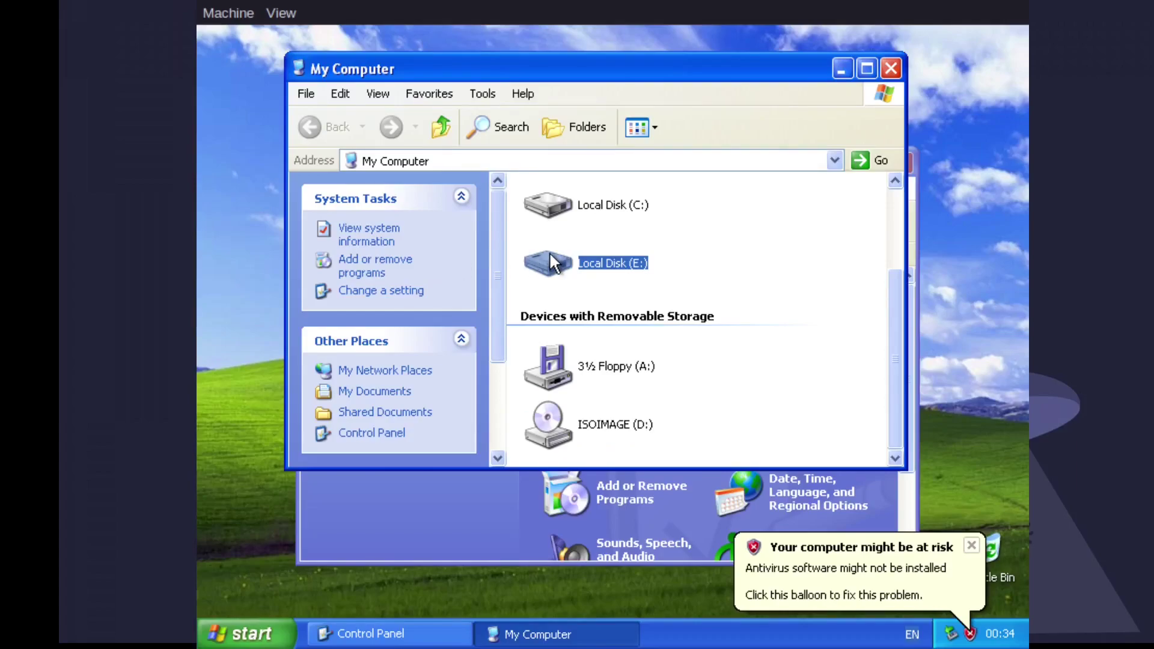
mouse_move(551, 272)
double_click(552, 275)
double_click(551, 265)
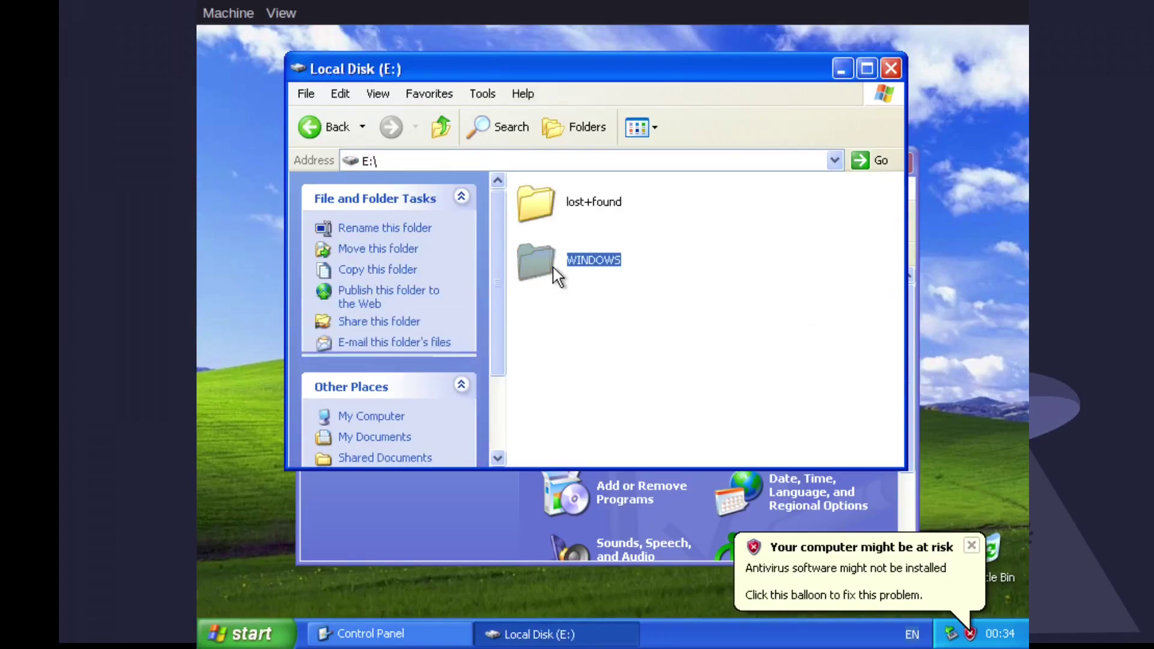
scroll(828, 409, down, 5)
click(350, 132)
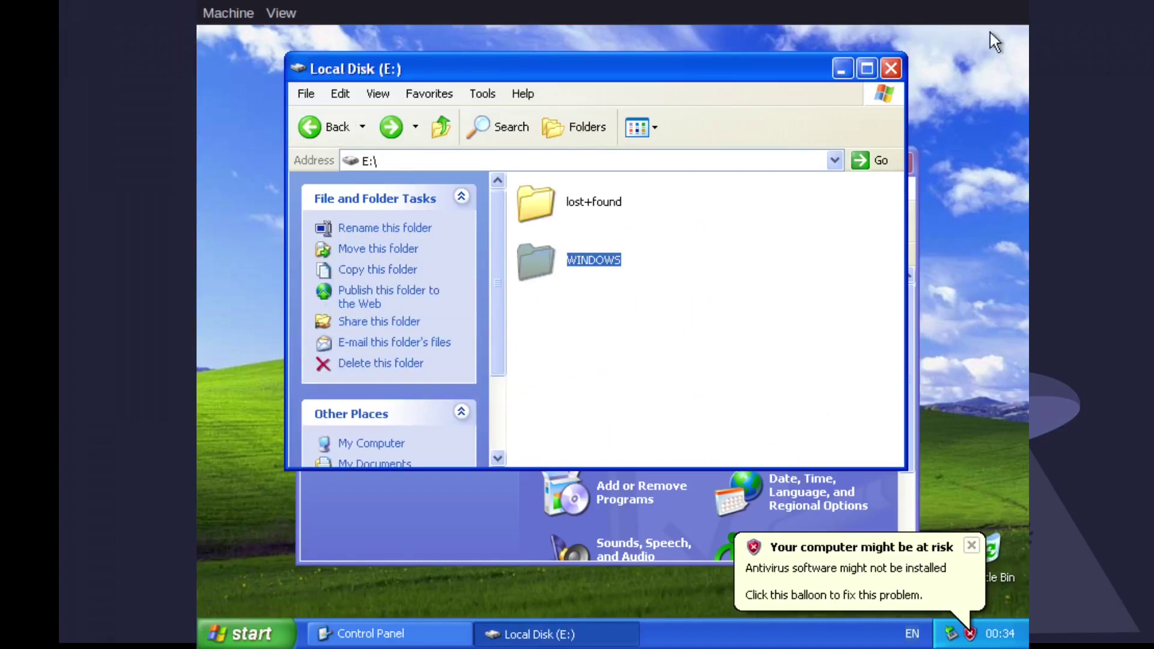
click(896, 63)
Move the Control Panel window higher on the desktop and open System Properties from Performance and Maintenance
drag(608, 173, 596, 80)
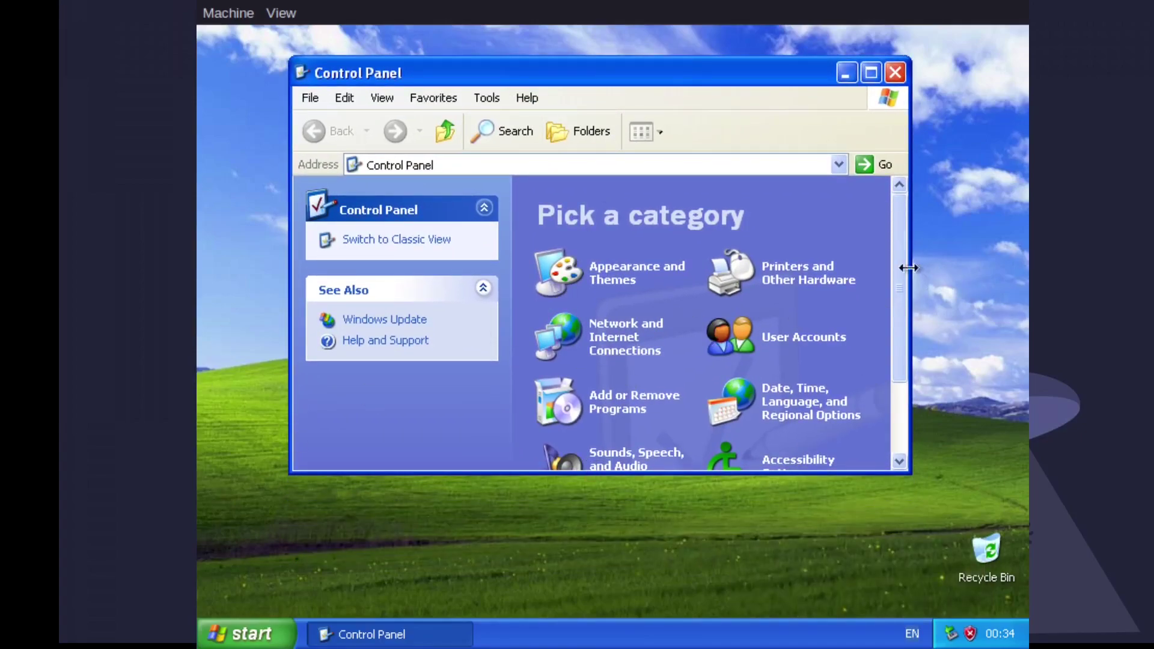
scroll(899, 271, down, 3)
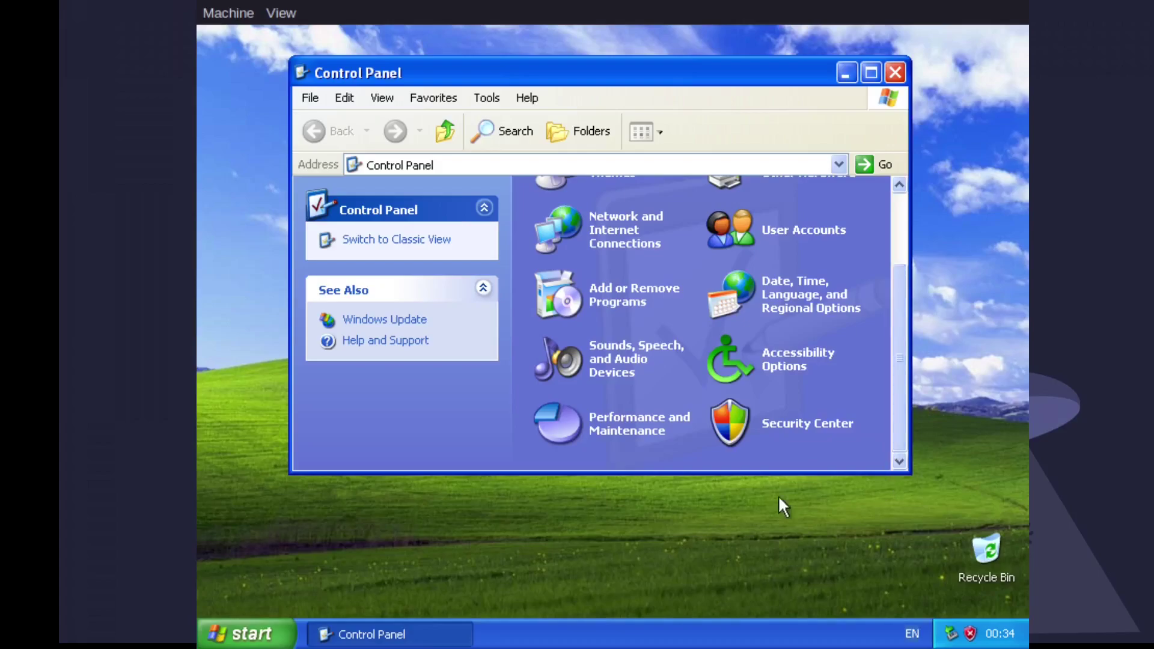
click(643, 428)
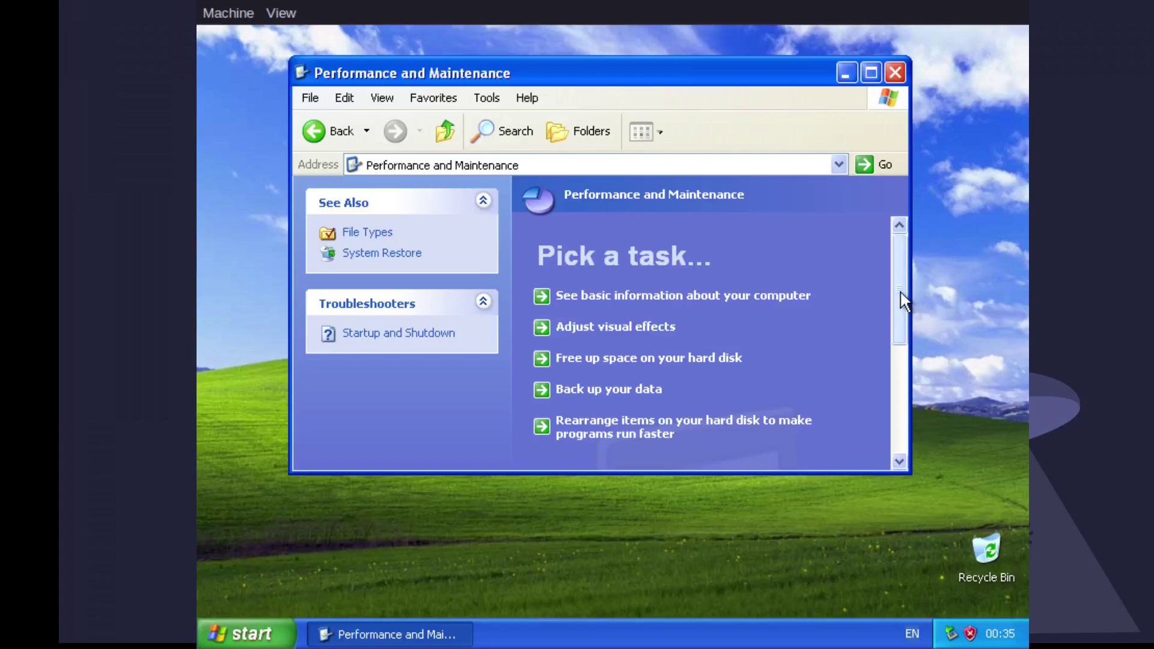
drag(901, 301, 897, 438)
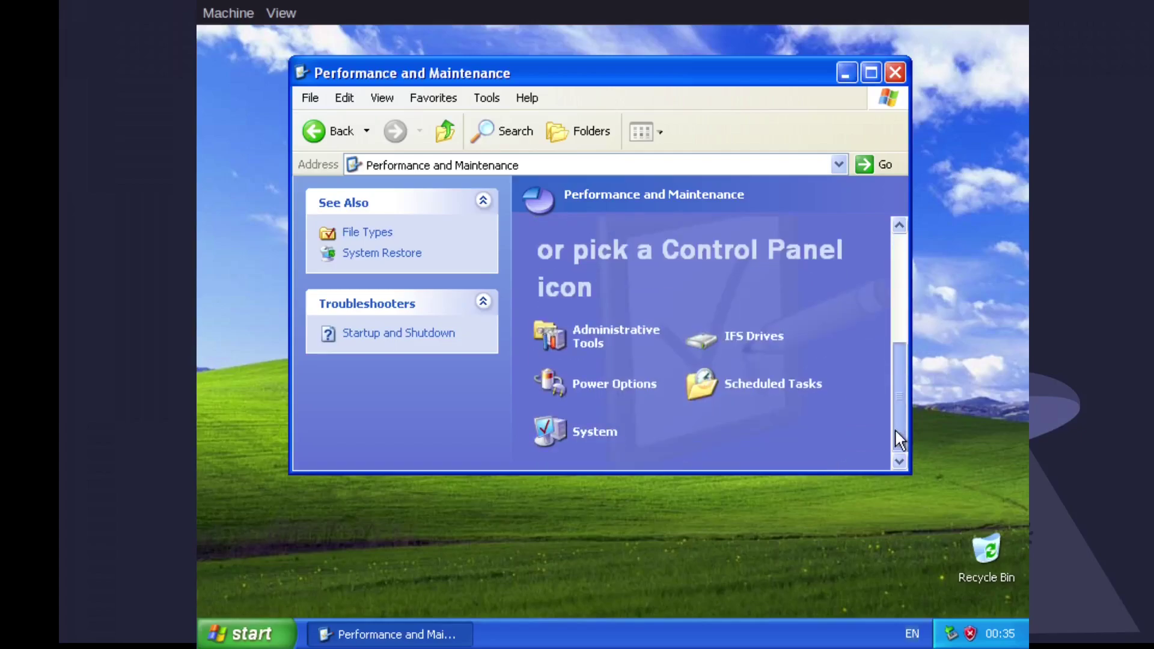
click(551, 430)
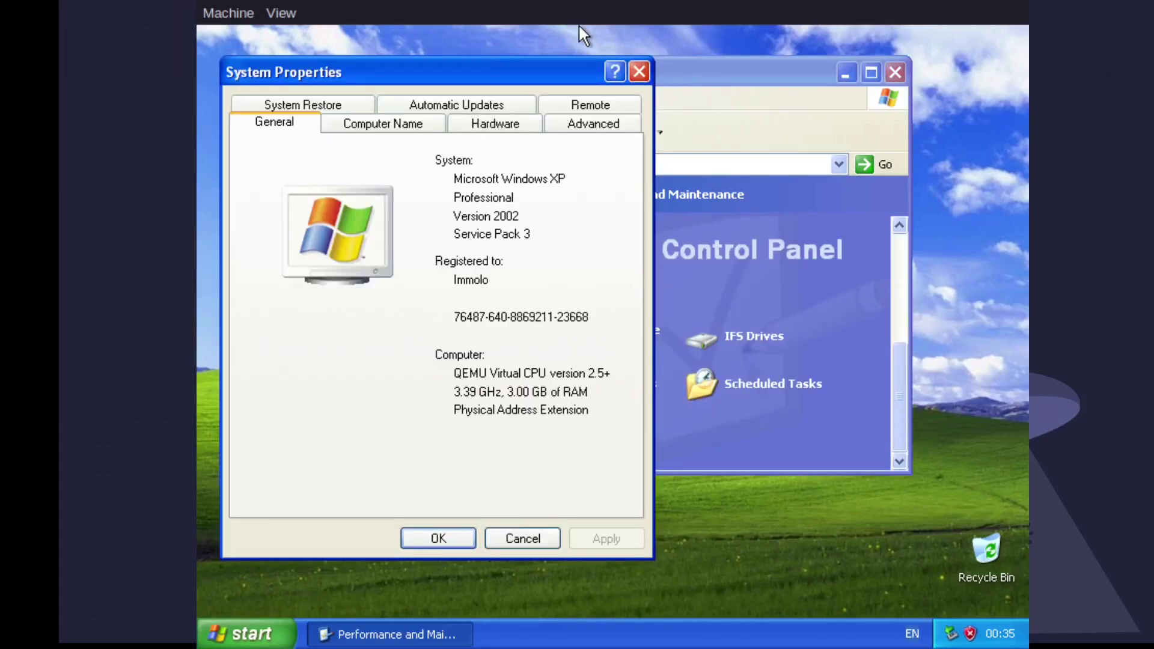
Check the windir system variable in Environment Variables, and close System Properties and the Performance and Maintenance window
click(578, 102)
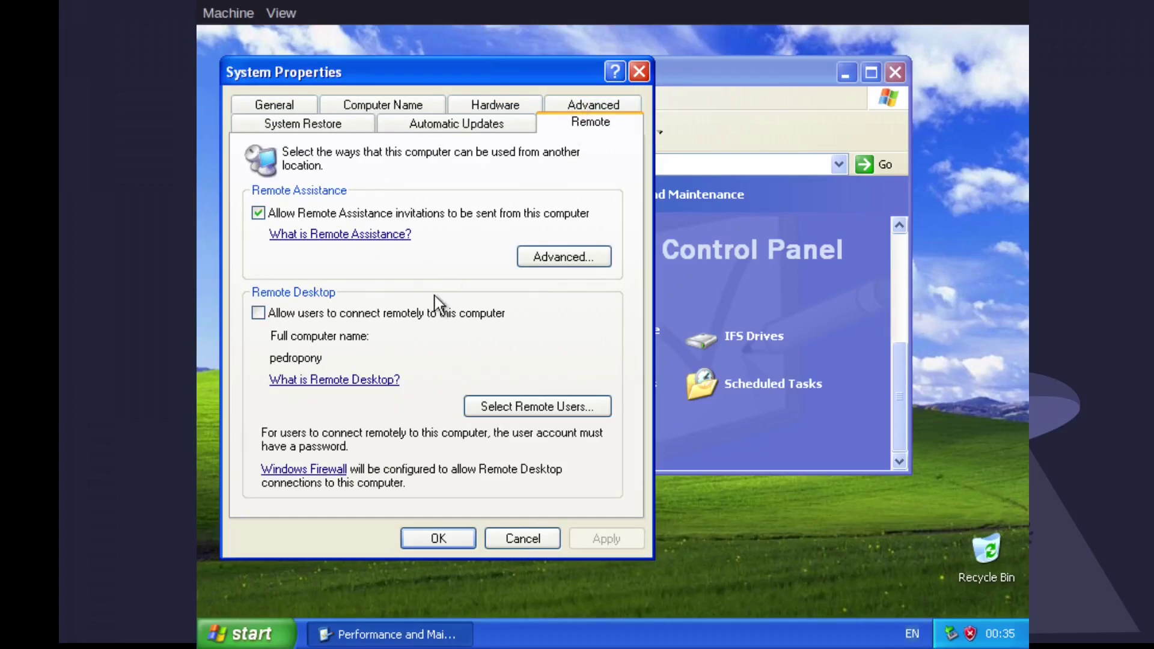
click(557, 100)
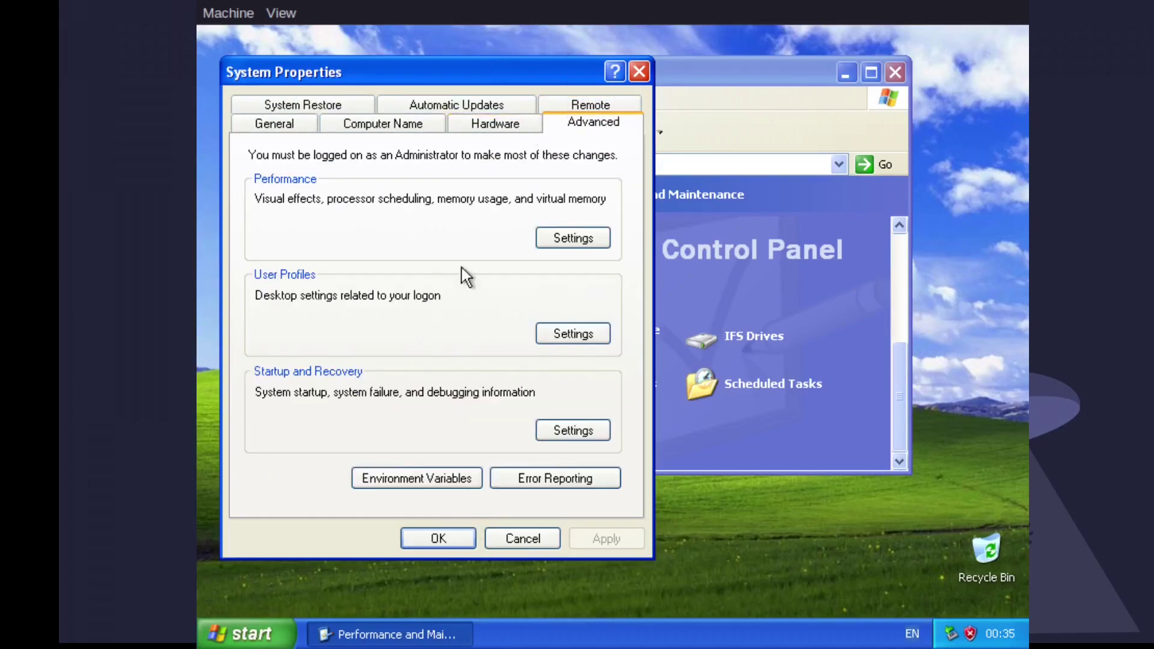
click(450, 476)
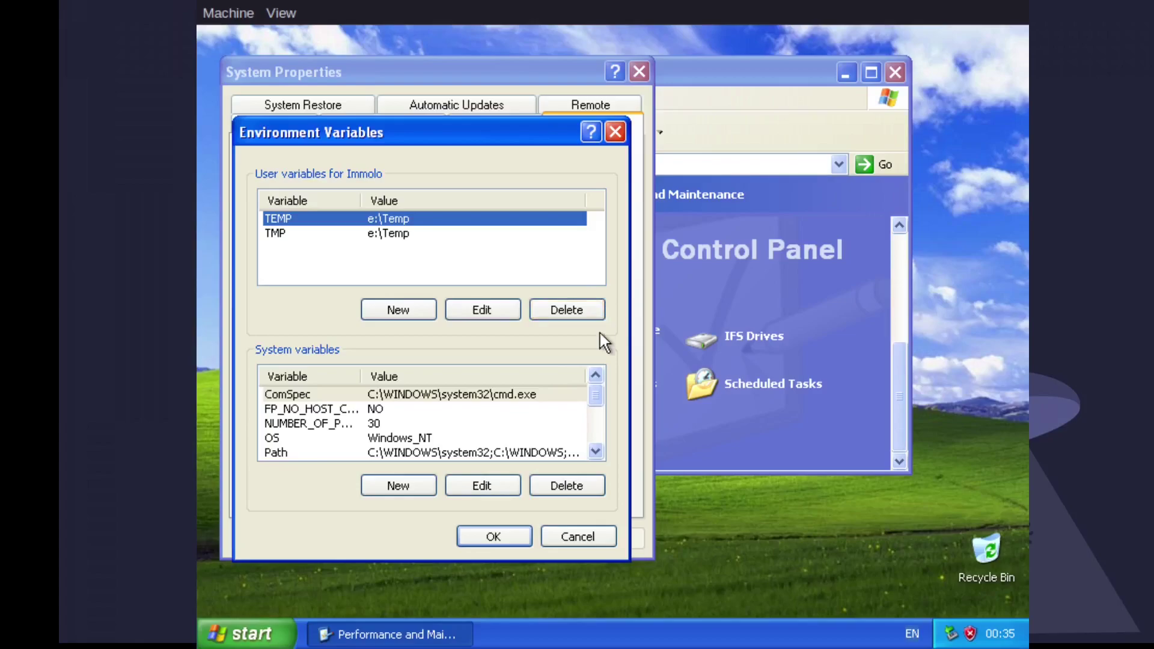
drag(591, 387, 590, 442)
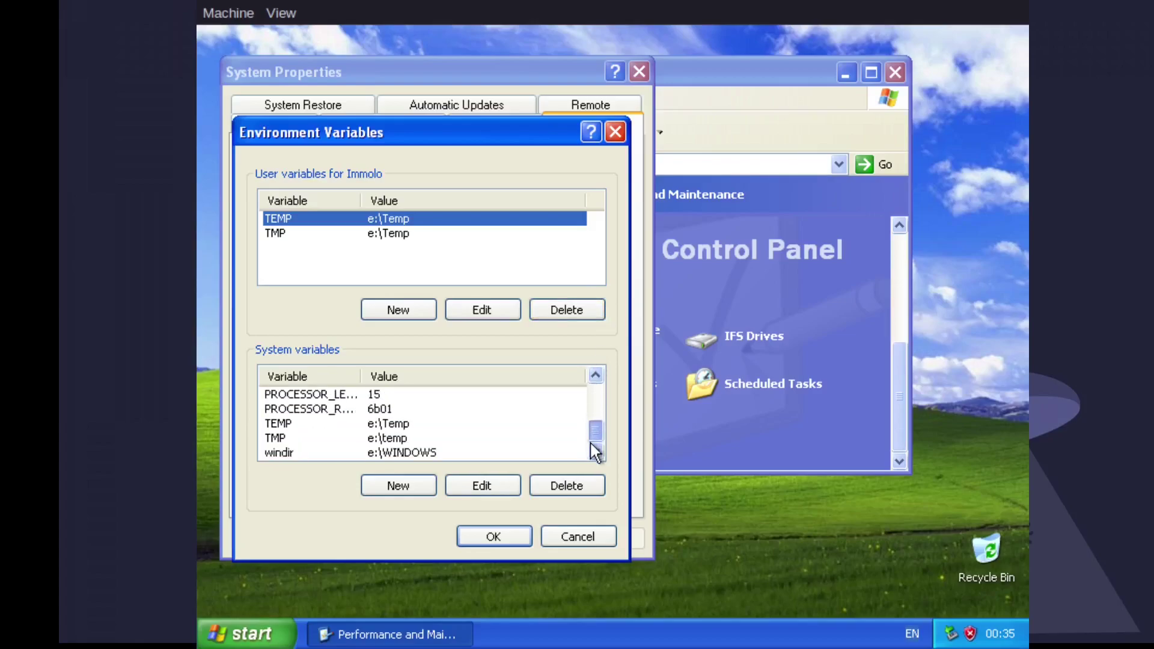
click(509, 539)
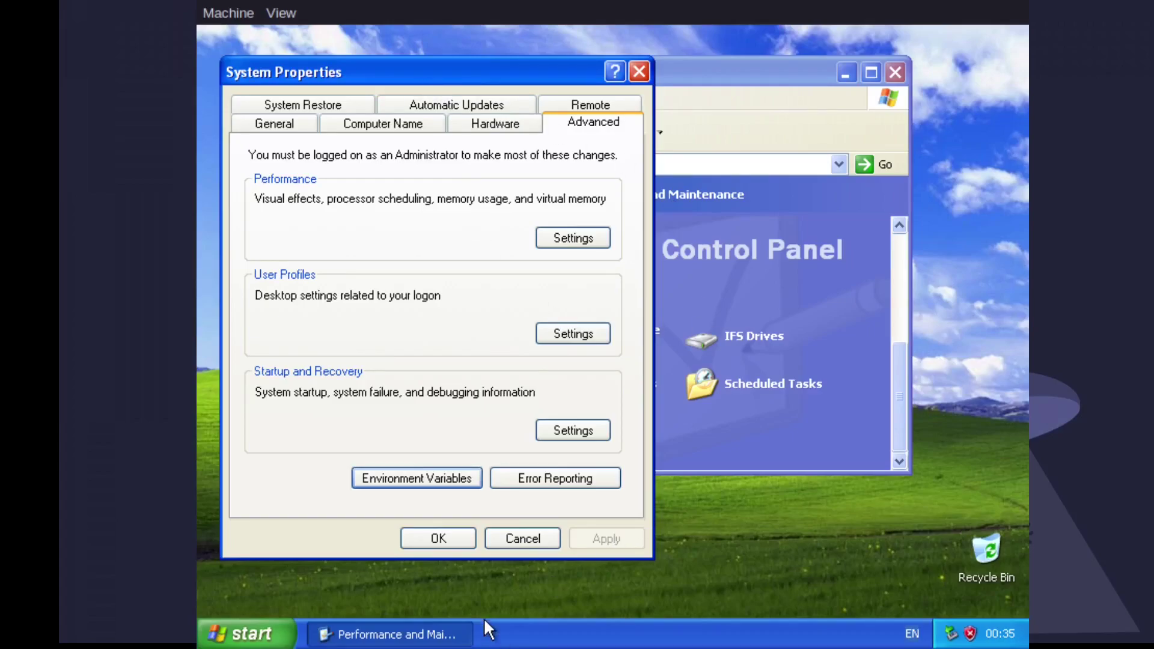
click(460, 546)
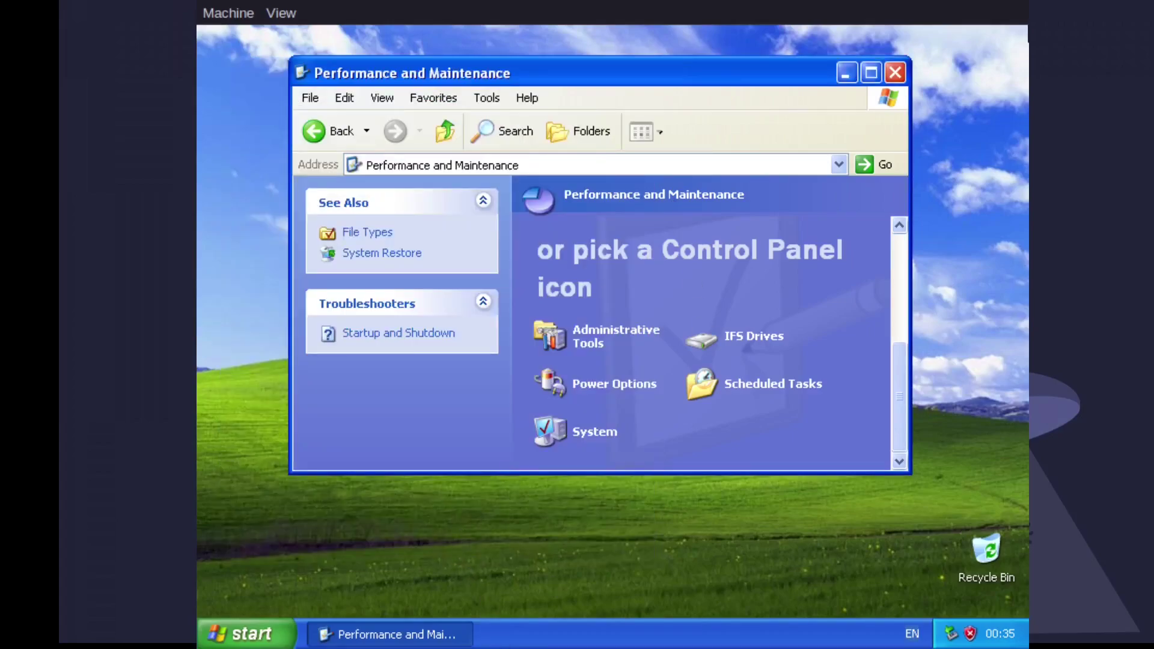
drag(896, 379, 904, 229)
click(895, 73)
Open My Documents, look into Shared Documents, and return to My Documents to show its folder details
click(287, 633)
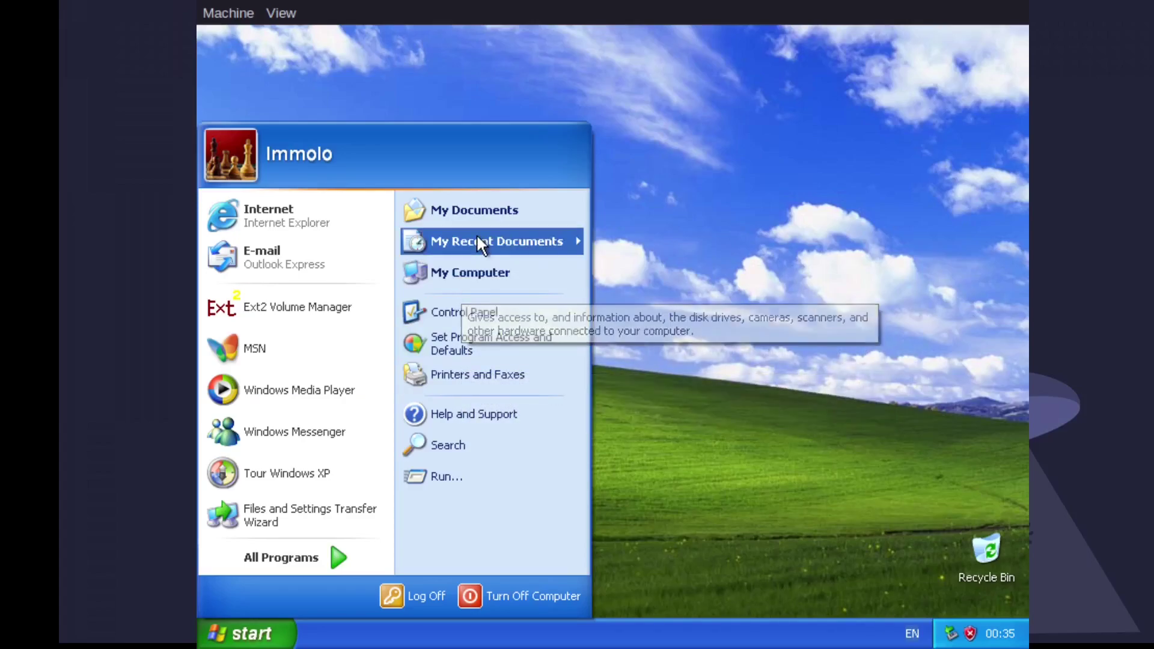
click(476, 215)
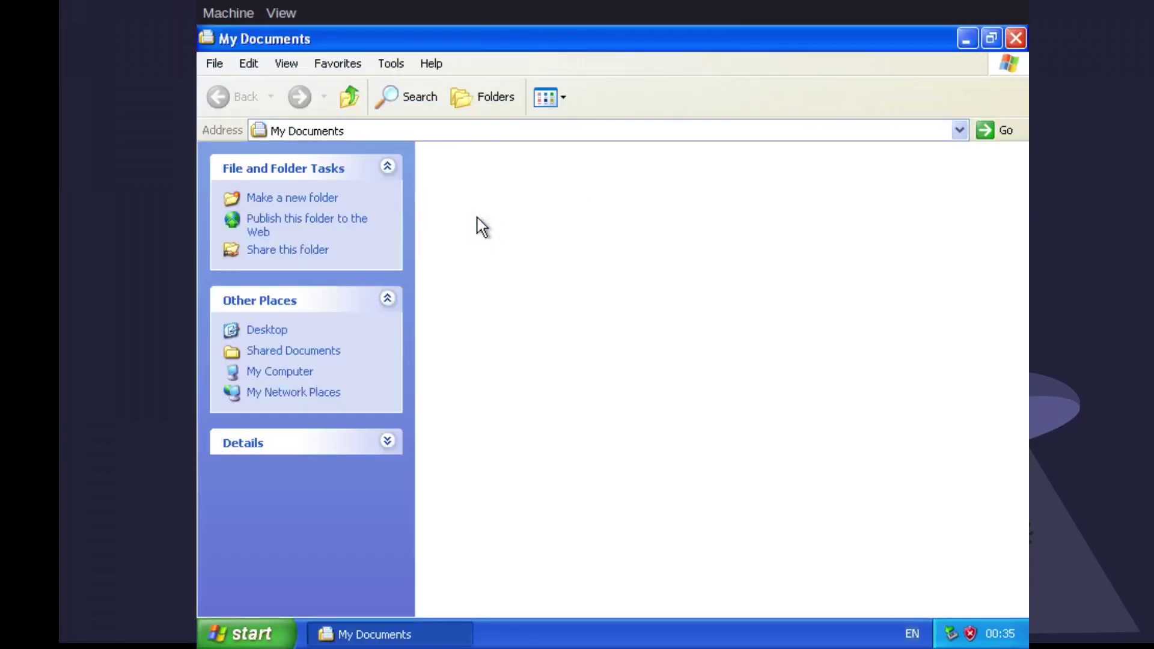
click(282, 355)
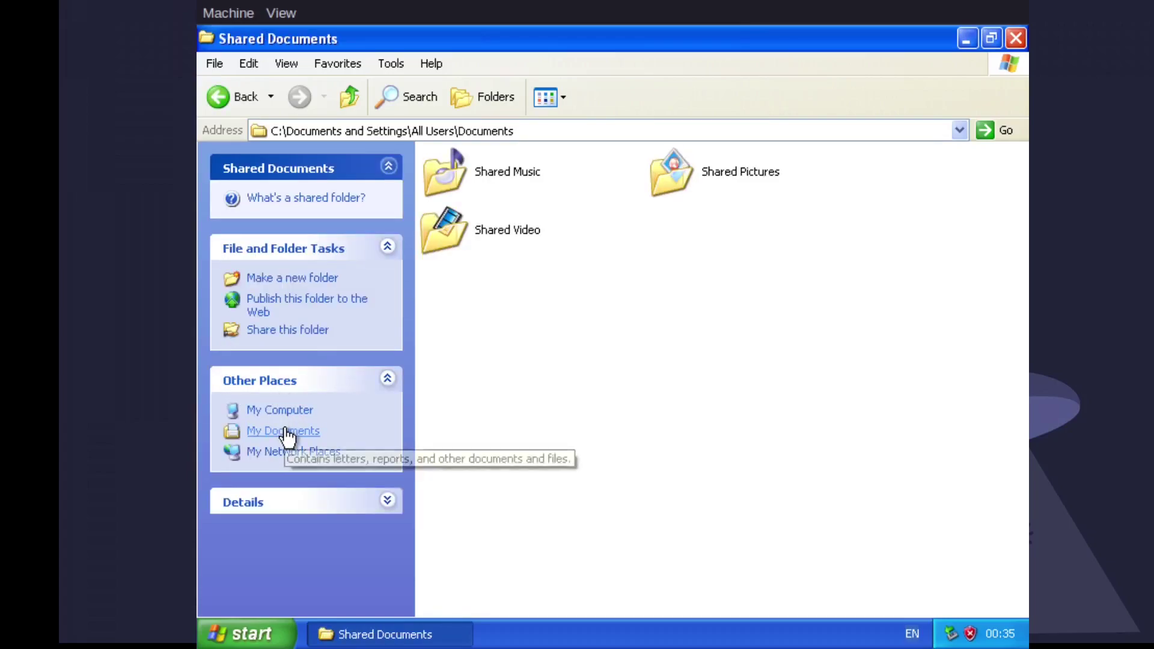
click(286, 430)
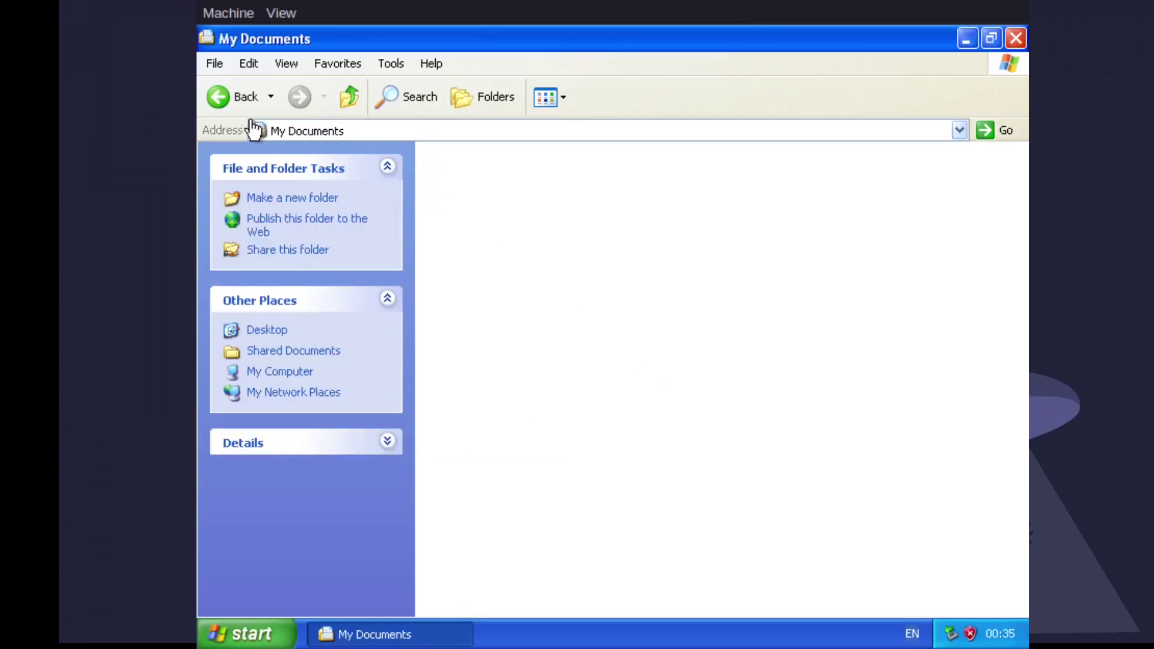
click(232, 103)
click(231, 103)
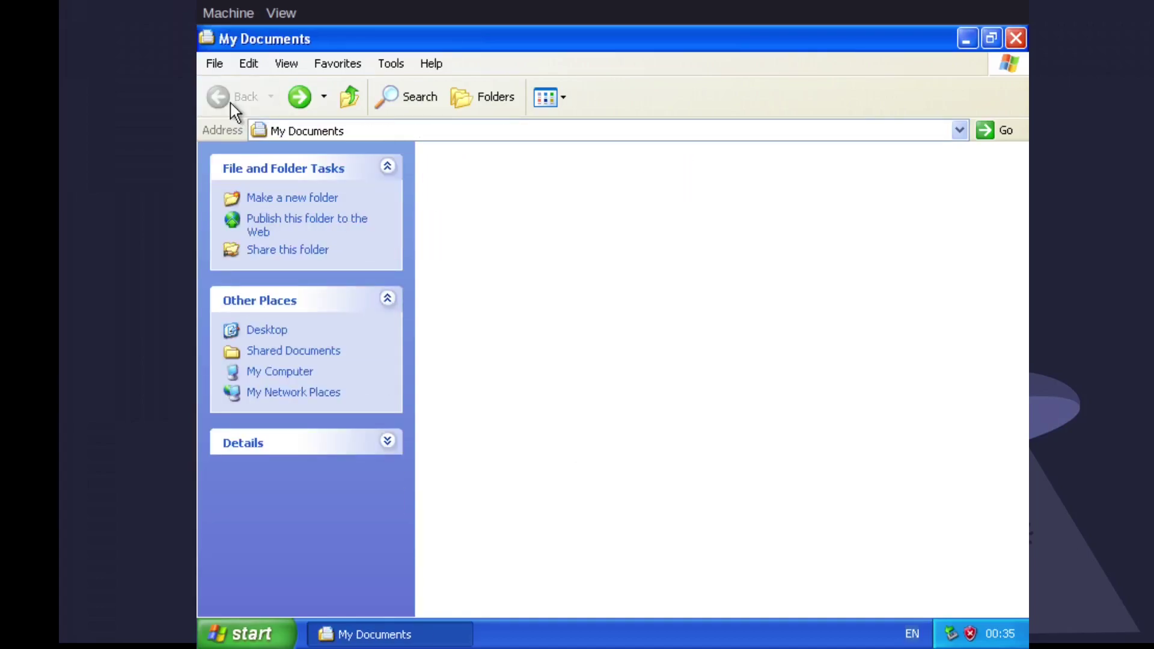
click(388, 442)
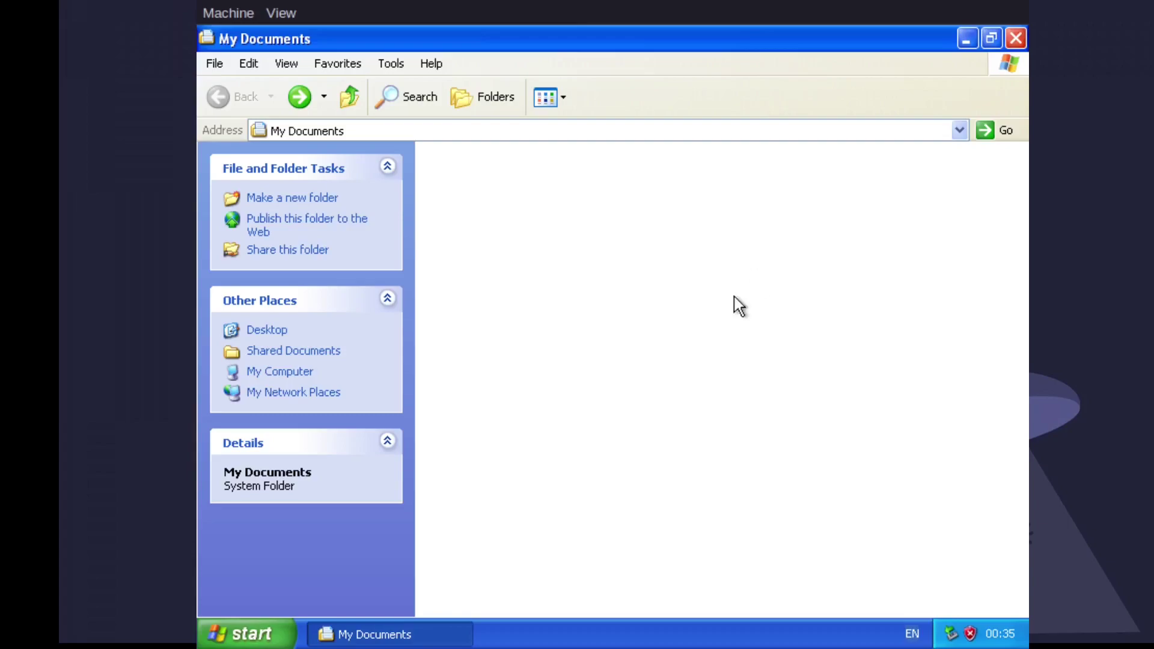